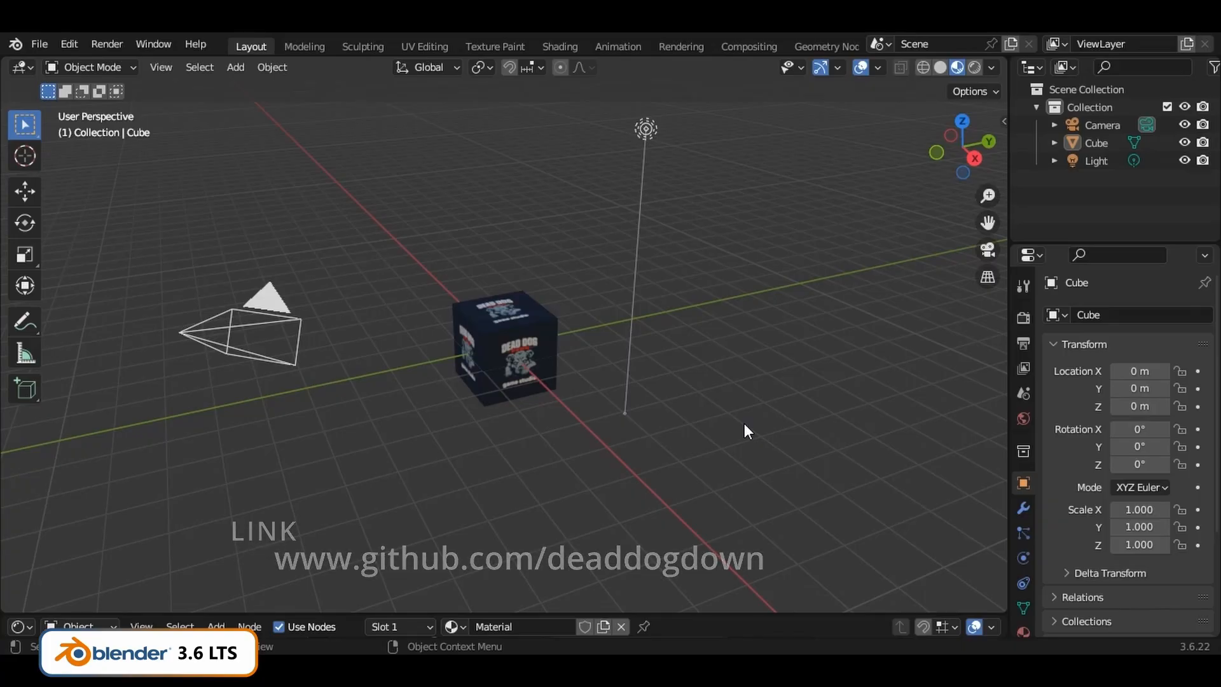
# Show the CheatSheets tools in the 3D viewport and expand the 3D Cursor section
pyautogui.press('n')
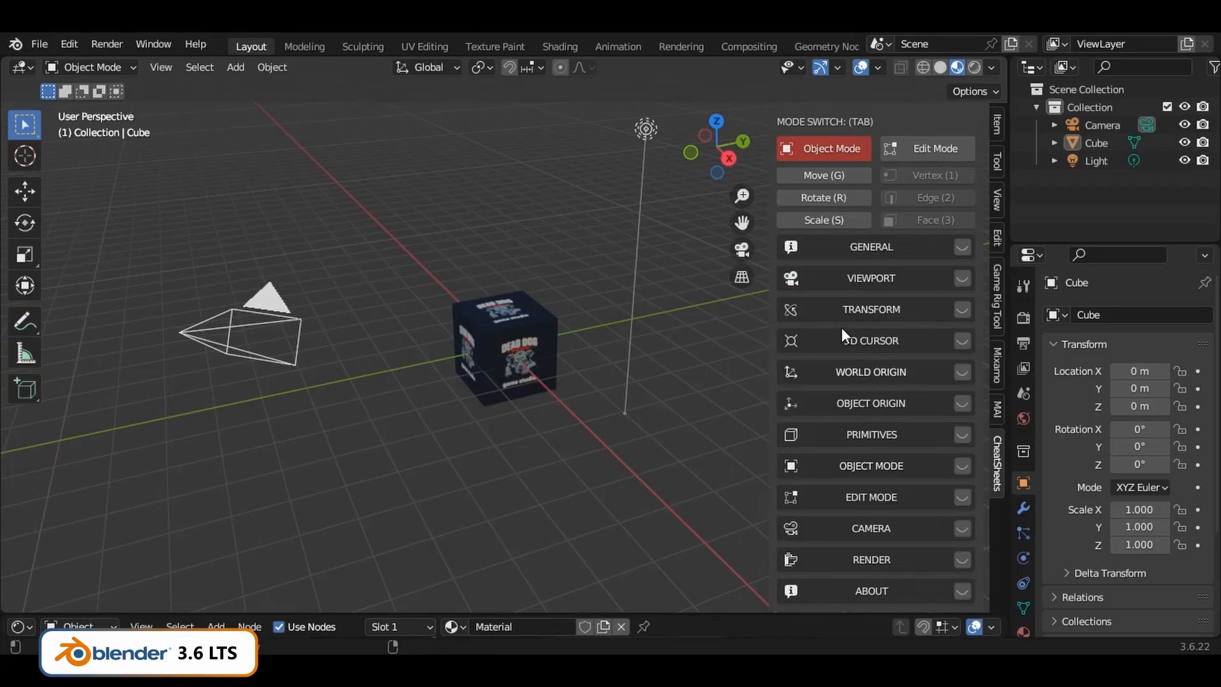
pyautogui.click(894, 342)
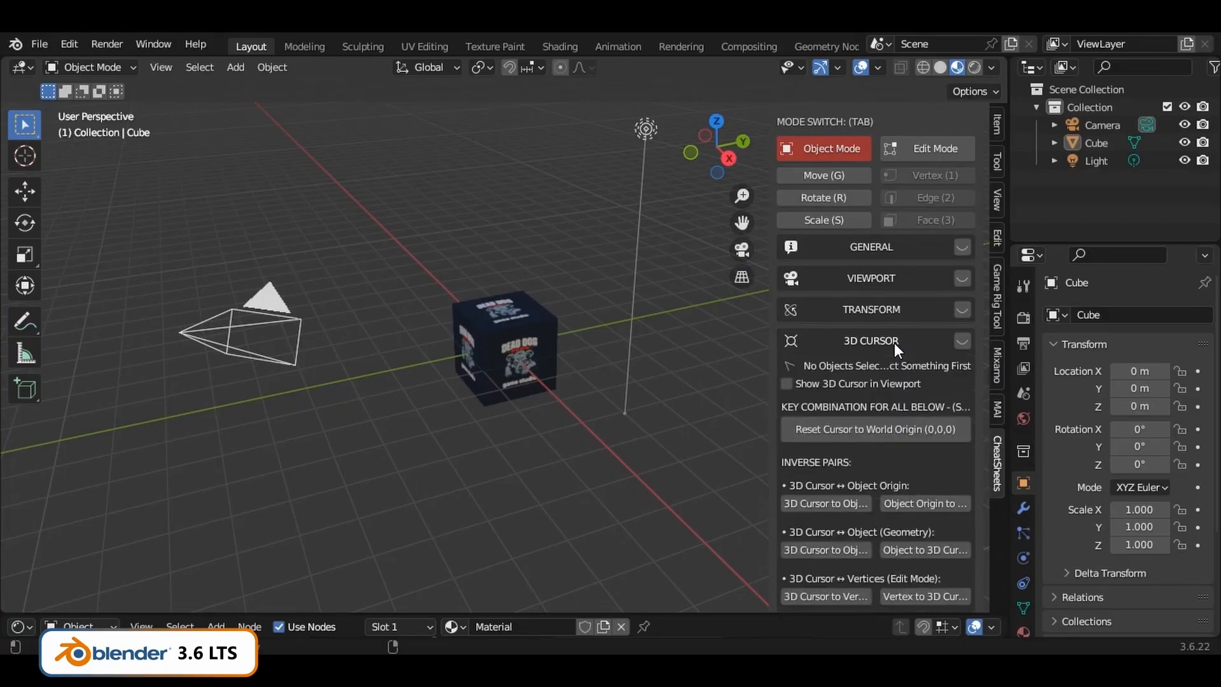
pyautogui.scroll(-6, 888, 285)
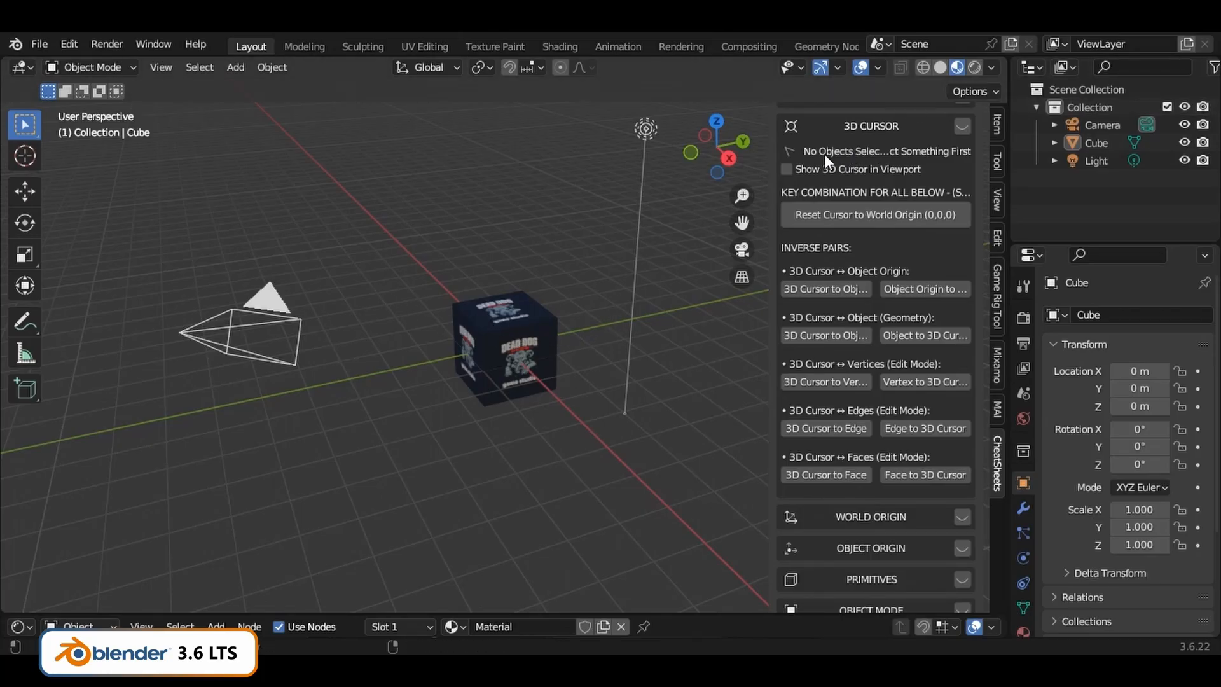
# Select the cube and widen the CheatSheets sidebar
pyautogui.click(512, 324)
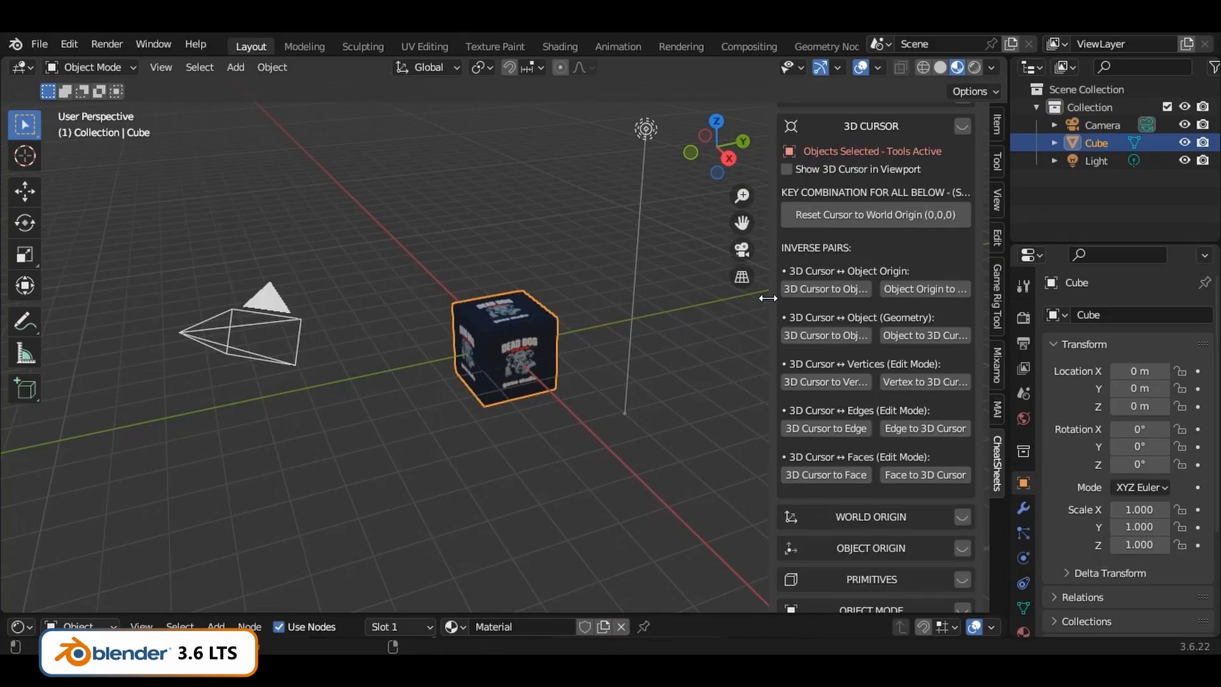
pyautogui.moveTo(775, 304); pyautogui.dragTo(744, 315)
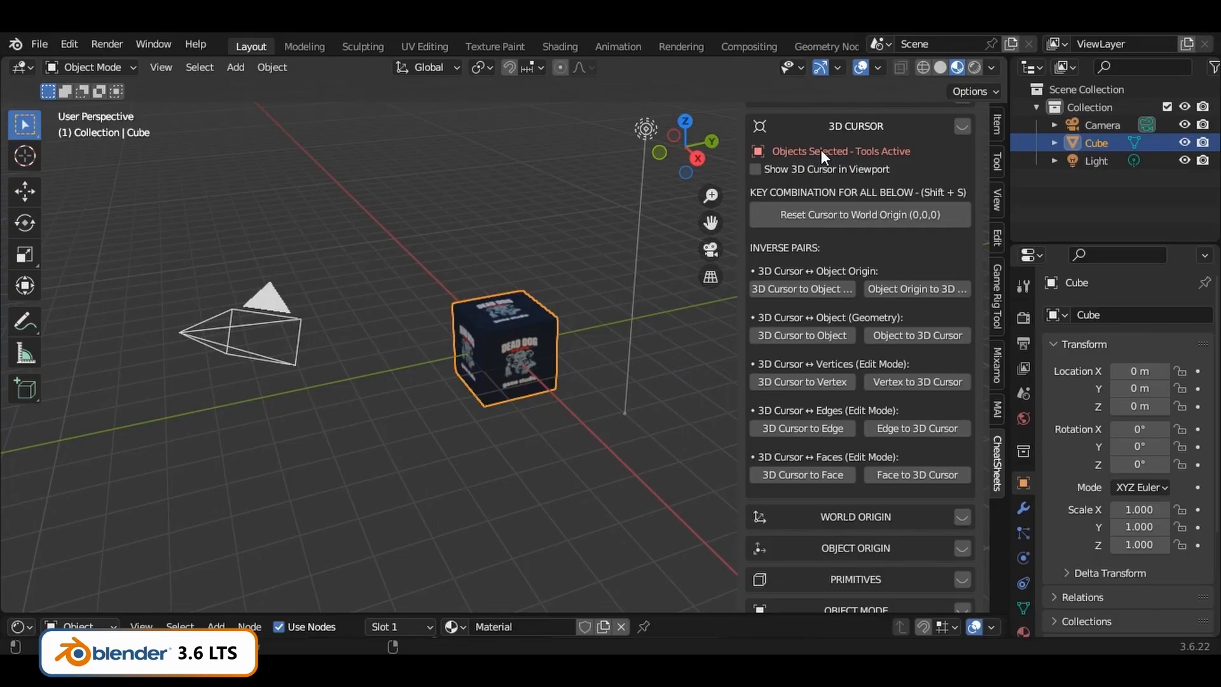
# Switch the 3D cursor's viewport display on and off twice
pyautogui.click(757, 169)
pyautogui.click(756, 169)
pyautogui.click(756, 169)
pyautogui.click(756, 169)
# Using the CheatSheets Viewport tools, hide the grid and the X and Y axis lines, and show the Z axis line
pyautogui.scroll(6, 844, 249)
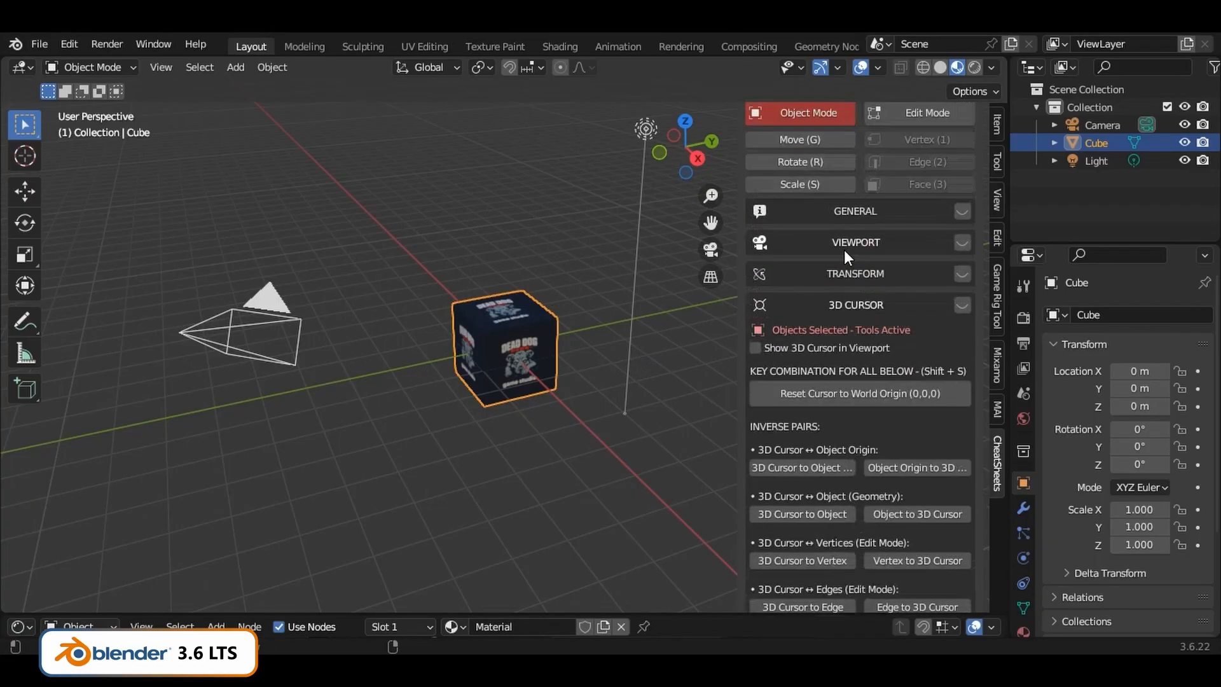
pyautogui.click(862, 278)
pyautogui.scroll(-12, 882, 324)
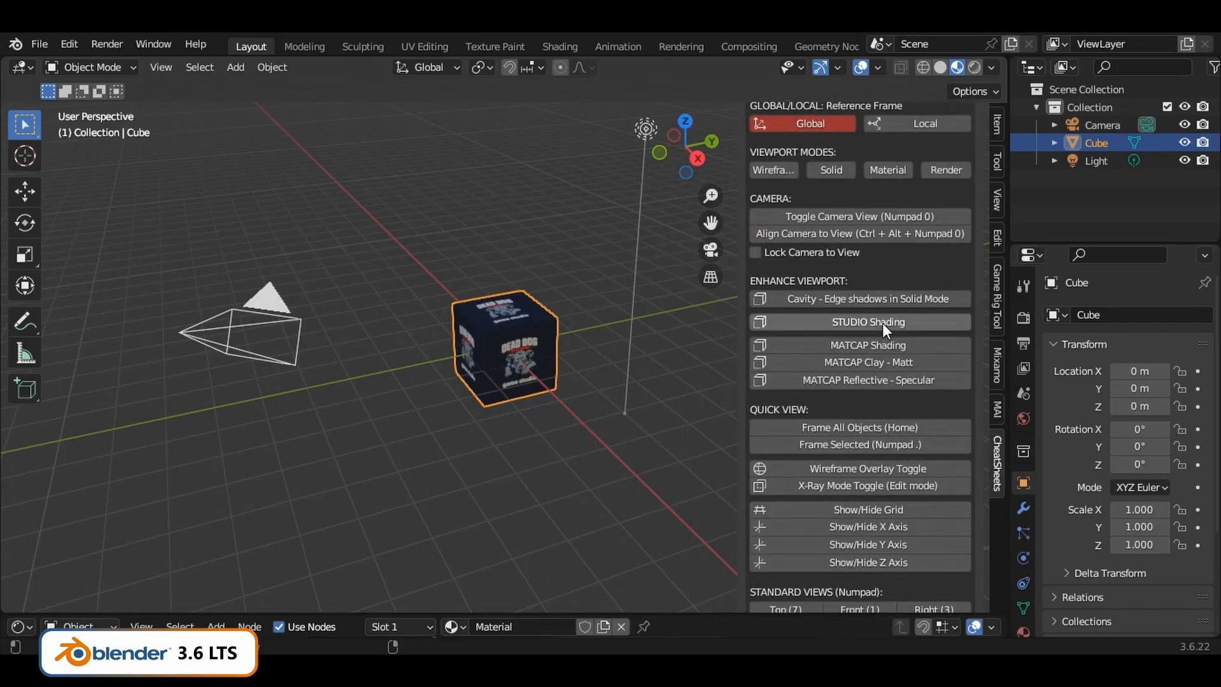
pyautogui.scroll(-2, 881, 323)
pyautogui.click(879, 259)
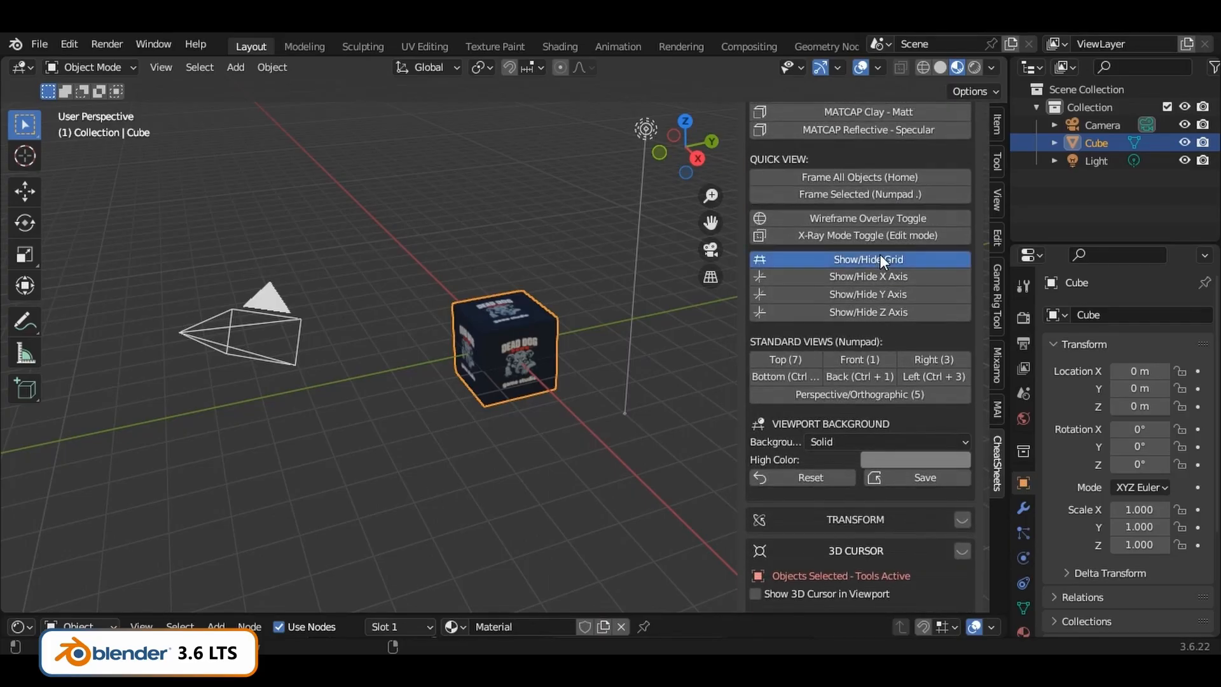
pyautogui.click(876, 276)
pyautogui.click(875, 293)
pyautogui.click(872, 312)
# Toggle the 3D cursor's display on and off with the grid hidden
pyautogui.scroll(-12, 873, 315)
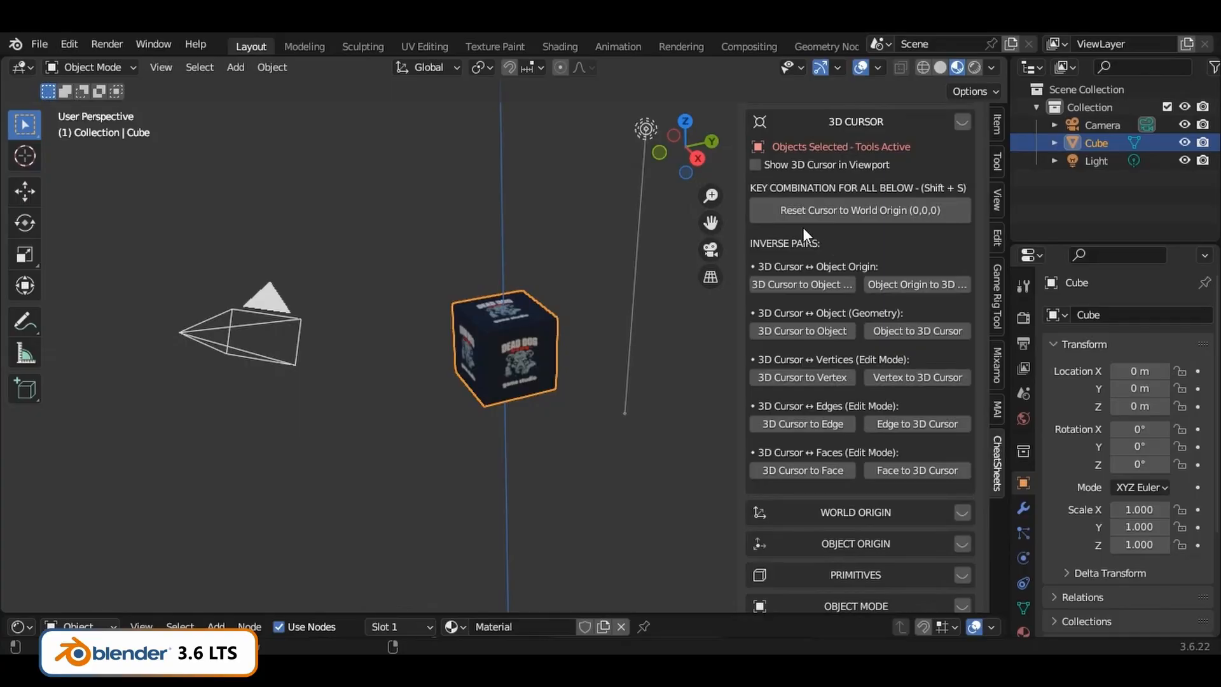
pyautogui.click(755, 164)
pyautogui.click(754, 165)
# Hide the Z axis line and deselect the cube
pyautogui.scroll(7, 822, 261)
pyautogui.scroll(7, 821, 260)
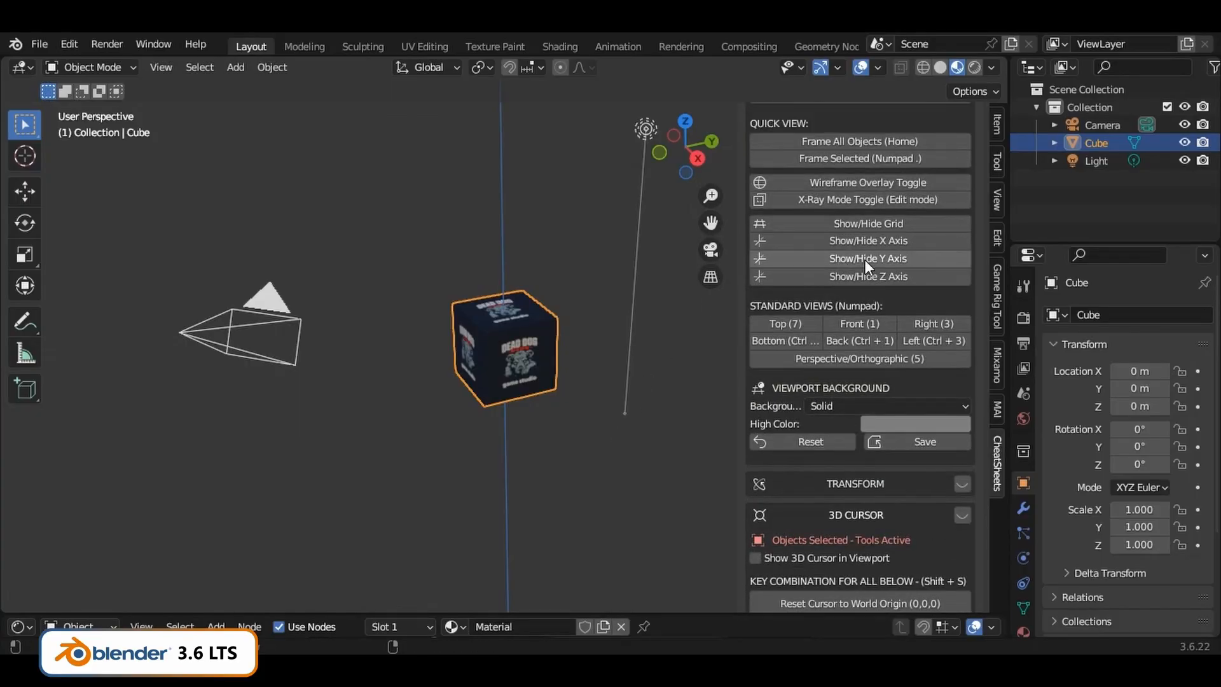
pyautogui.click(867, 278)
pyautogui.scroll(-4, 553, 360)
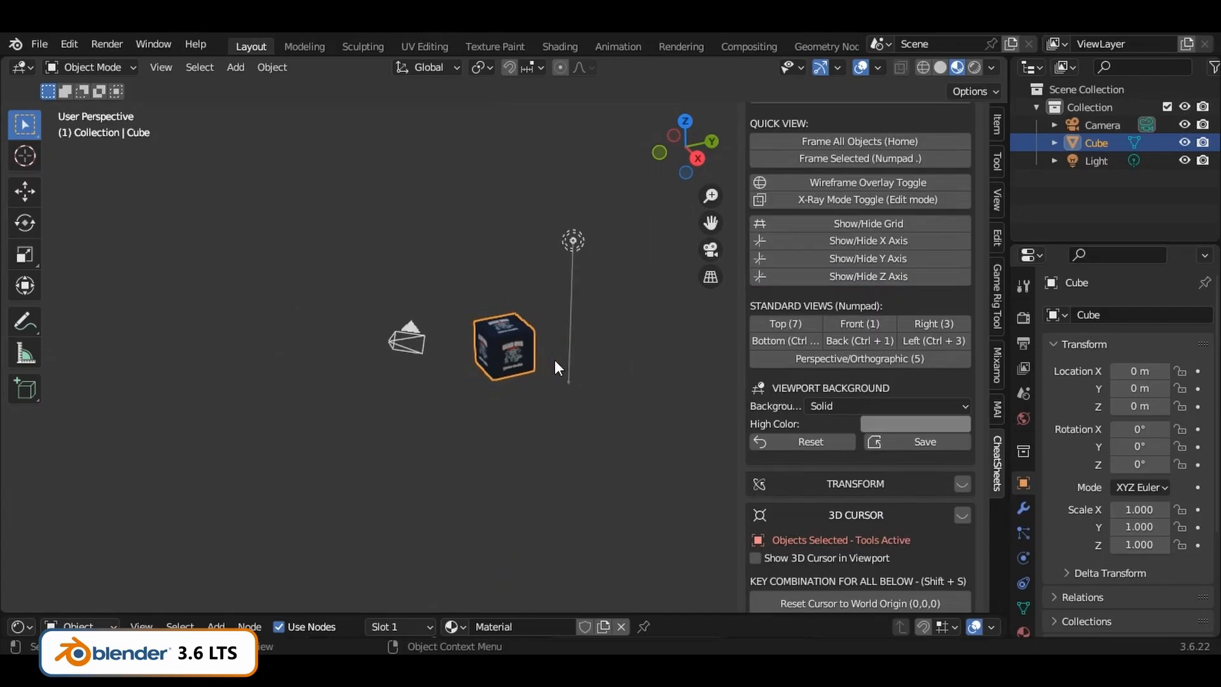
pyautogui.scroll(4, 525, 375)
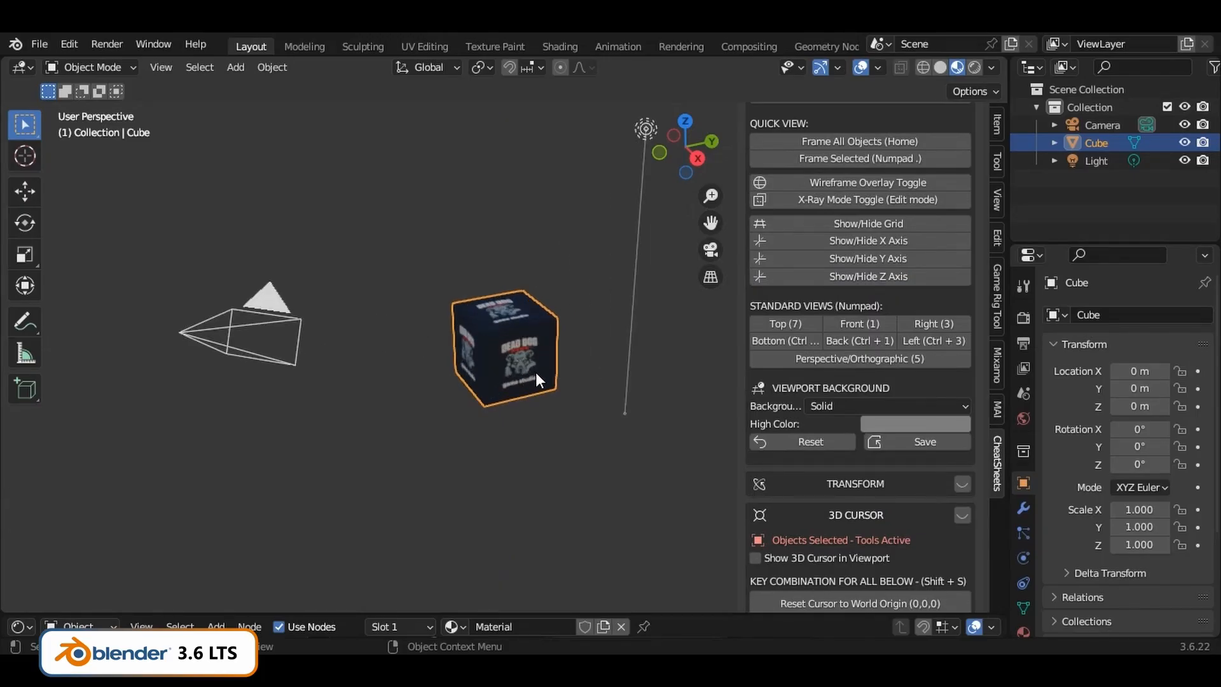
pyautogui.click(586, 437)
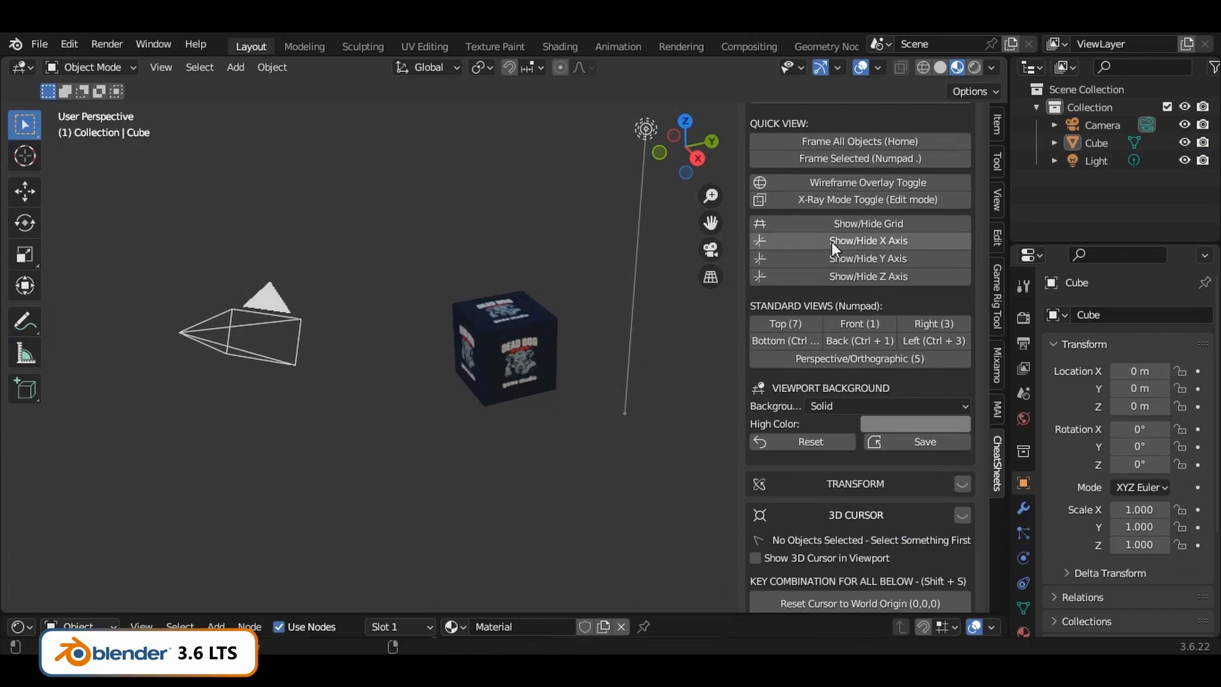
# Restore the viewport grid with its X and Y axis lines, and enable Show 3D Cursor in Viewport
pyautogui.click(857, 224)
pyautogui.click(853, 257)
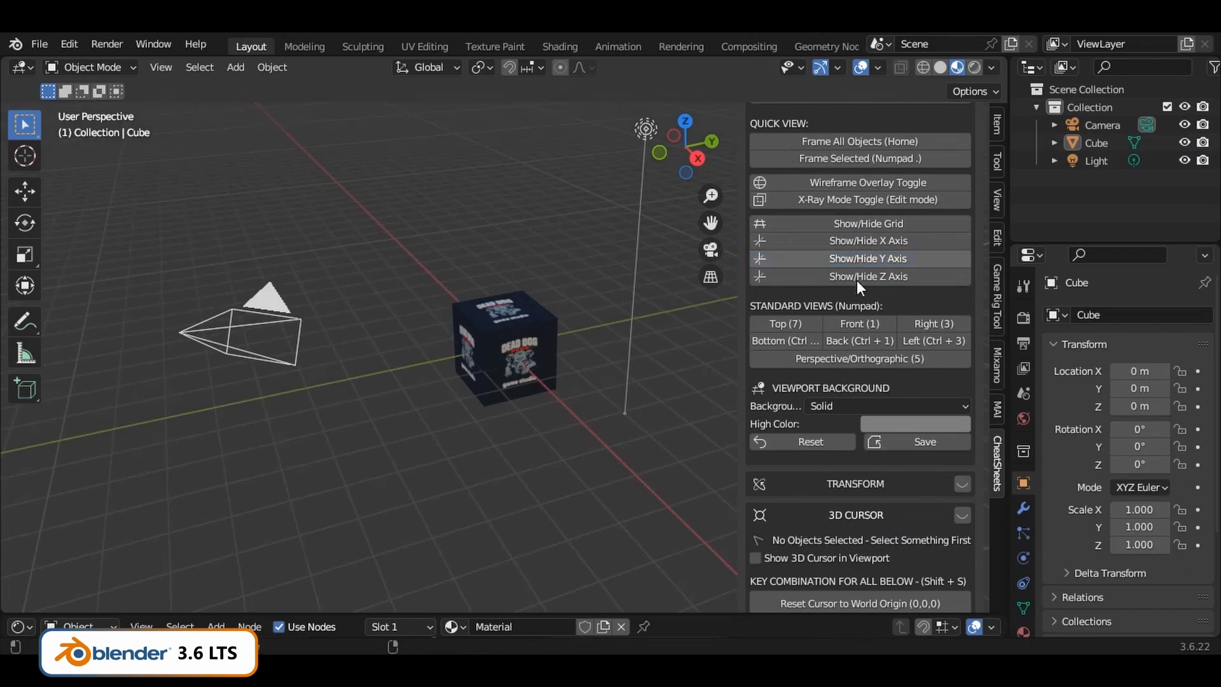
pyautogui.scroll(-8, 833, 381)
pyautogui.scroll(-3, 825, 378)
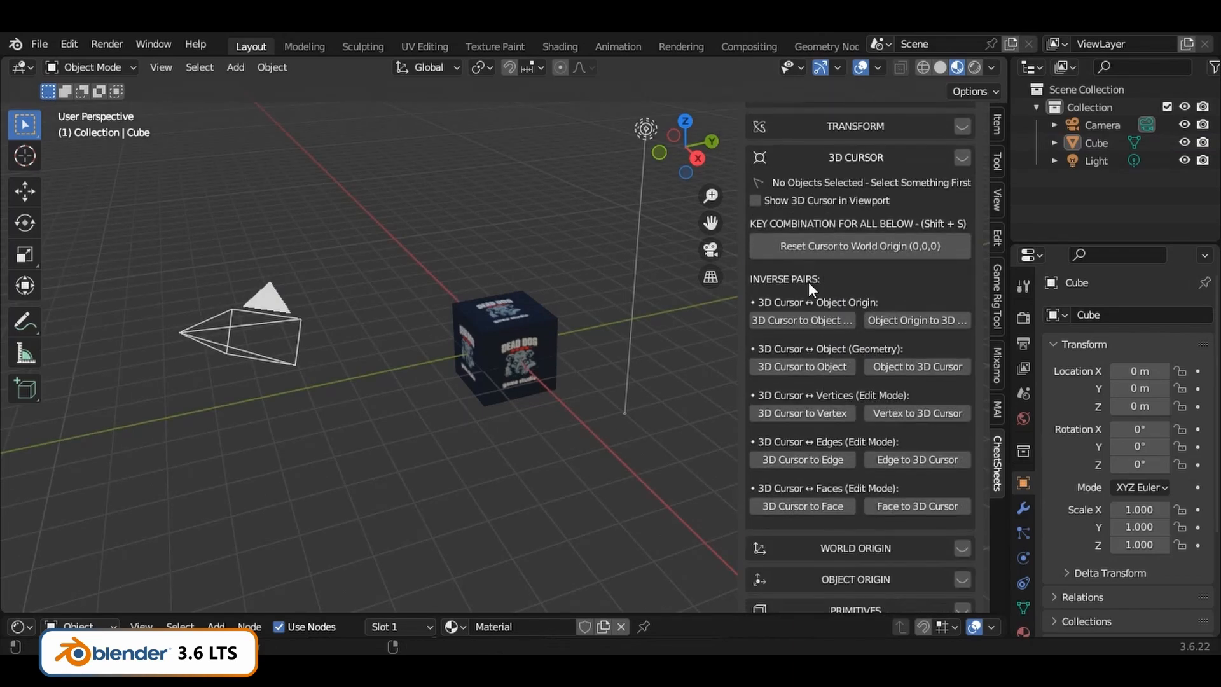
pyautogui.click(756, 203)
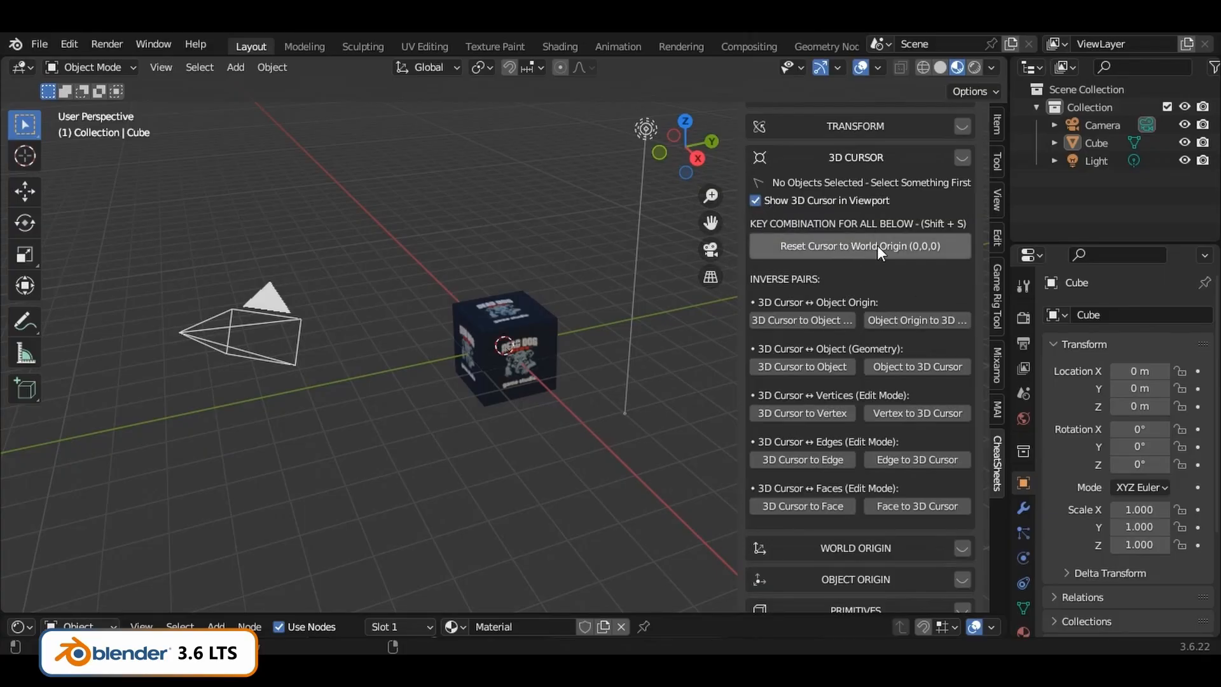
# Review the inverse-pair cursor tools and the options of the Snap pie menu without applying any
pyautogui.scroll(-3, 877, 245)
pyautogui.scroll(3, 870, 254)
pyautogui.hotkey('shift', 's')
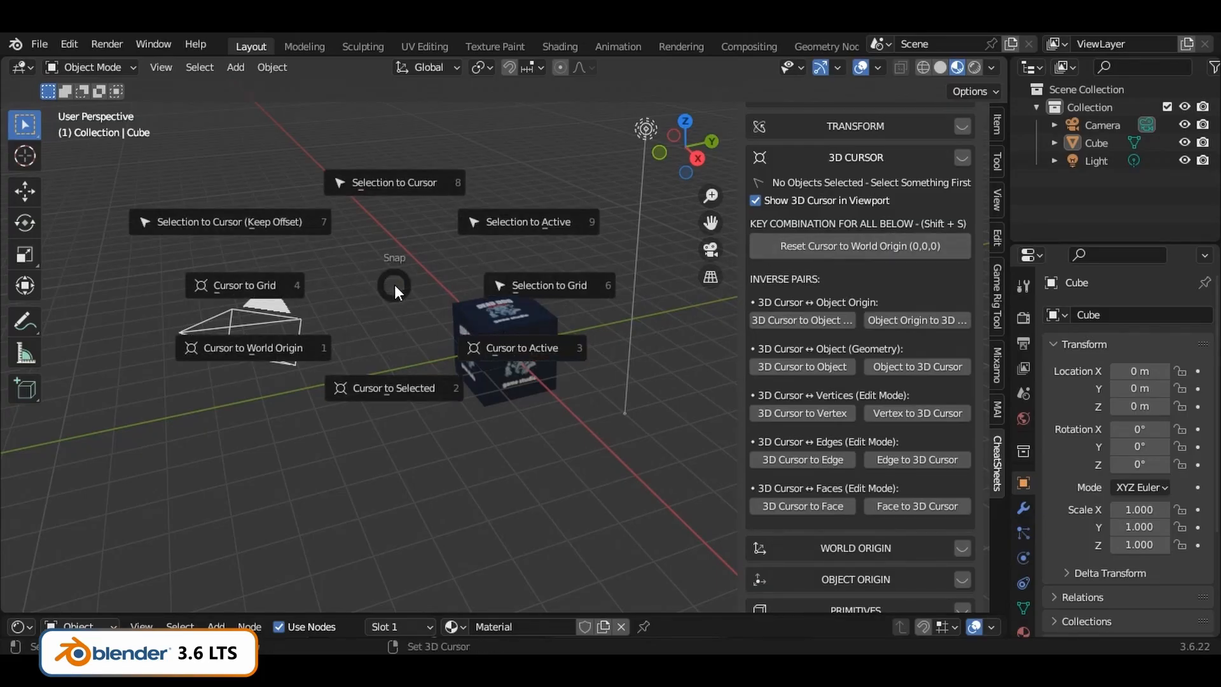
pyautogui.press('Escape')
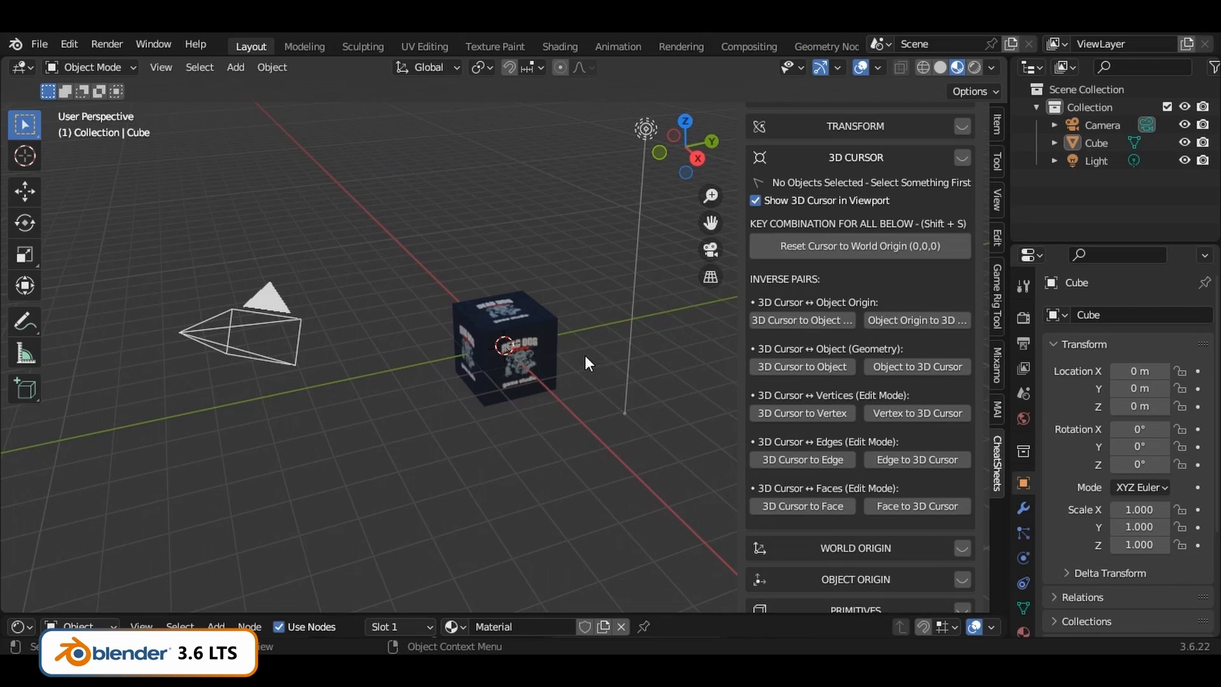
# Move the 3D cursor to several free positions around the viewport and reset it to the world origin
pyautogui.keyDown('shift'); pyautogui.rightClick(295, 207); pyautogui.keyUp('shift')
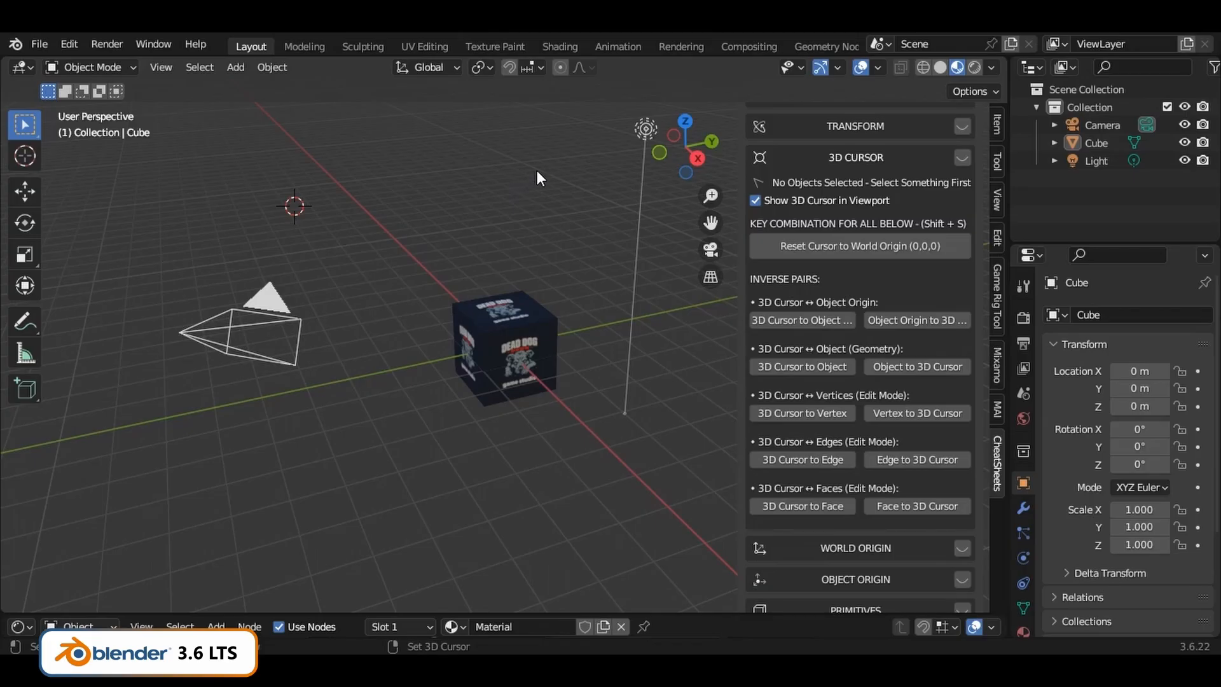
pyautogui.keyDown('shift'); pyautogui.moveTo(532, 168); pyautogui.dragTo(170, 218, button='right'); pyautogui.keyUp('shift')
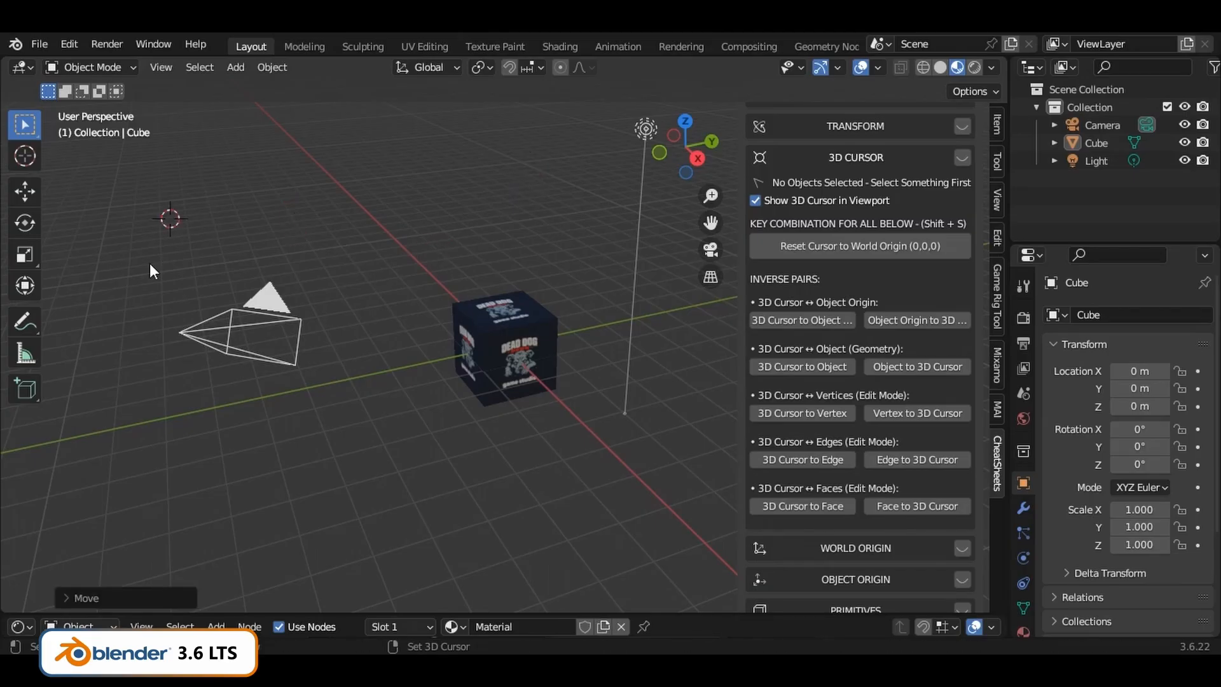
pyautogui.keyDown('shift'); pyautogui.moveTo(150, 264); pyautogui.dragTo(616, 533, button='right'); pyautogui.keyUp('shift')
pyautogui.keyDown('shift'); pyautogui.moveTo(672, 421); pyautogui.dragTo(200, 250, button='right'); pyautogui.keyUp('shift')
pyautogui.keyDown('shift'); pyautogui.moveTo(152, 330); pyautogui.dragTo(359, 522, button='right'); pyautogui.keyUp('shift')
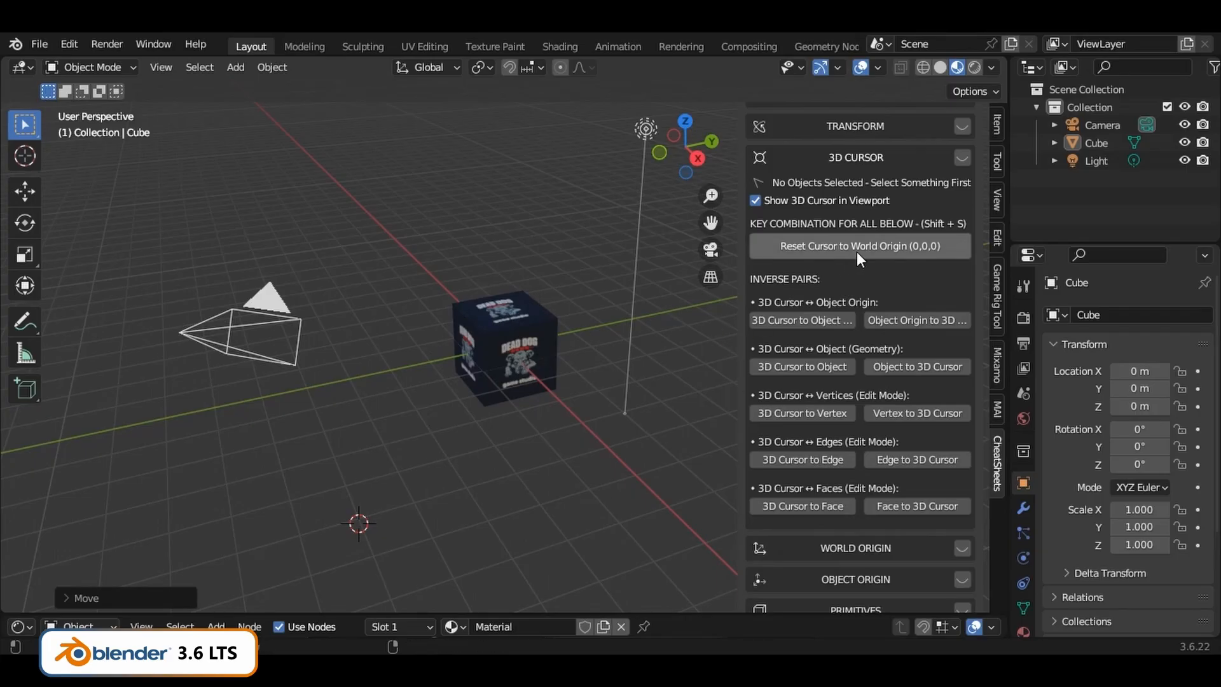
pyautogui.click(883, 245)
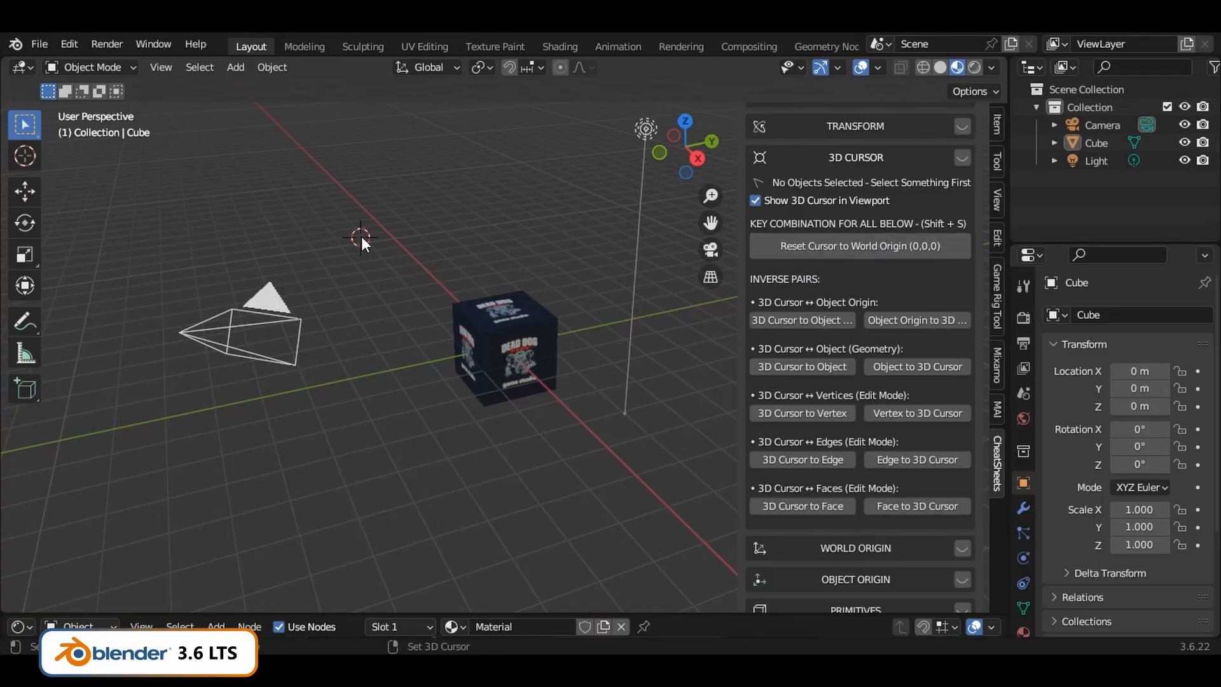
# Repeatedly place the 3D cursor away from the cube and return it to the world origin with the reset tool
pyautogui.keyDown('shift'); pyautogui.rightClick(292, 232); pyautogui.keyUp('shift')
pyautogui.keyDown('shift'); pyautogui.rightClick(292, 540); pyautogui.keyUp('shift')
pyautogui.keyDown('shift'); pyautogui.rightClick(149, 339); pyautogui.keyUp('shift')
pyautogui.click(846, 242)
pyautogui.keyDown('shift'); pyautogui.rightClick(467, 256); pyautogui.keyUp('shift')
pyautogui.click(808, 242)
pyautogui.keyDown('shift'); pyautogui.rightClick(574, 206); pyautogui.keyUp('shift')
pyautogui.click(819, 243)
# Compare the Snap pie menu's cursor and selection options with the CheatSheets 3D Cursor tools
pyautogui.hotkey('shift', 's')
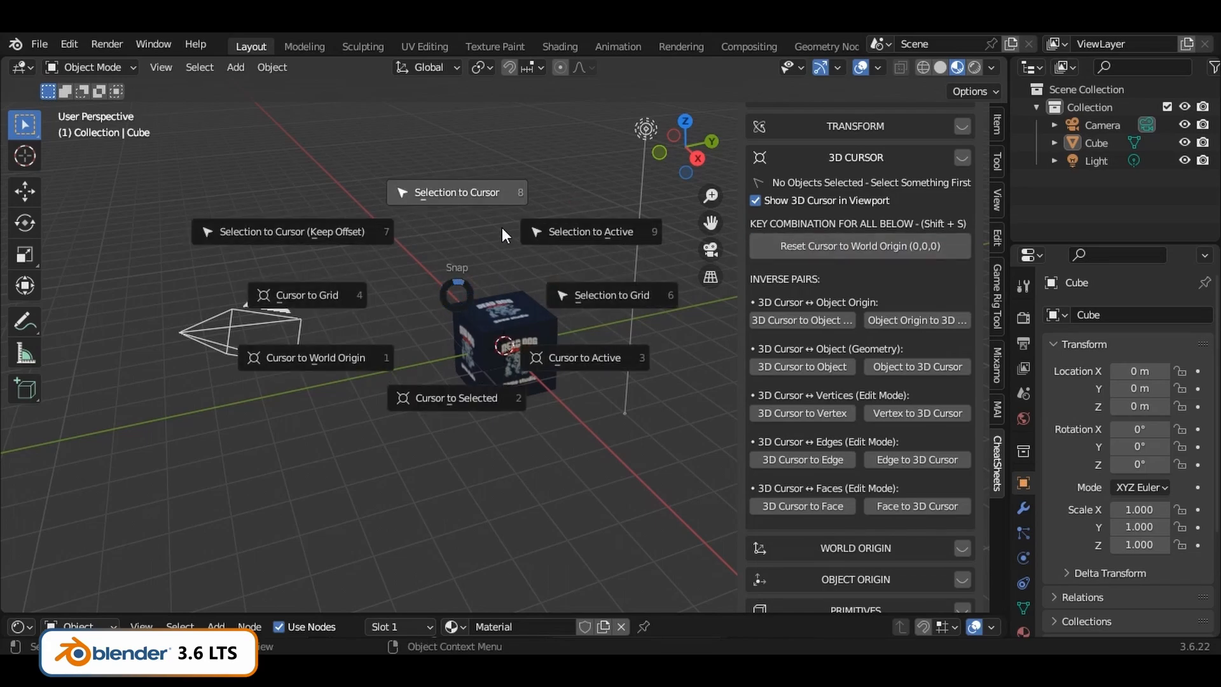
pyautogui.click(686, 426)
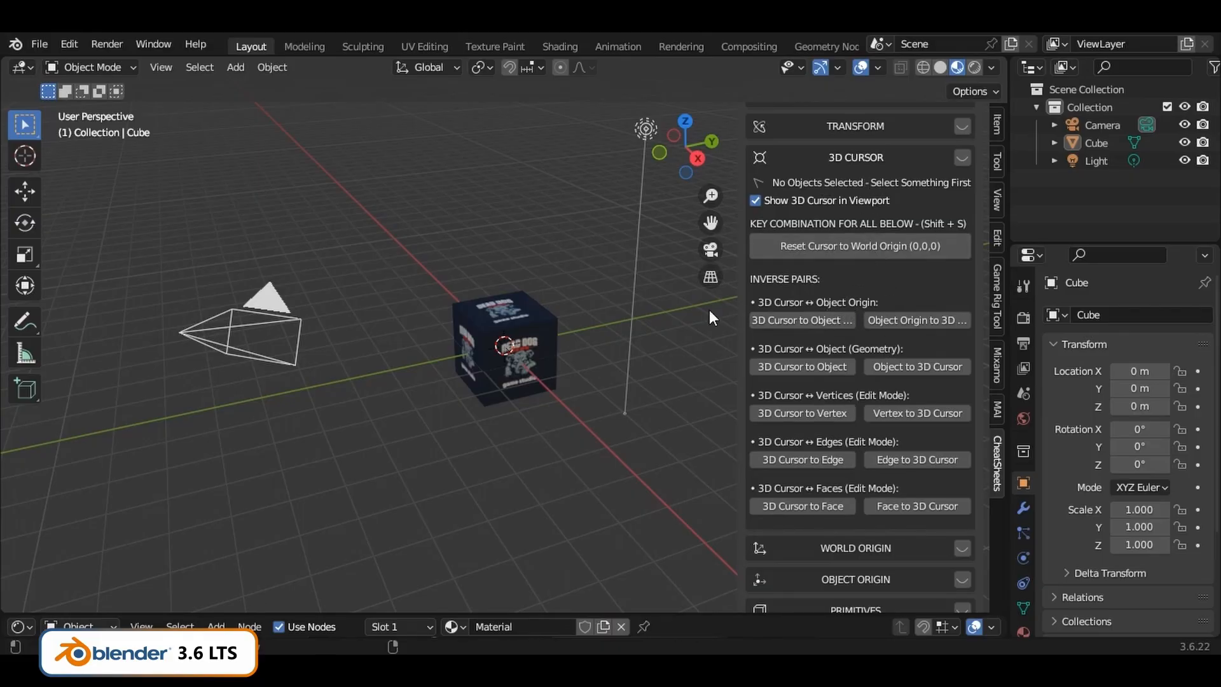
pyautogui.hotkey('shift', 's')
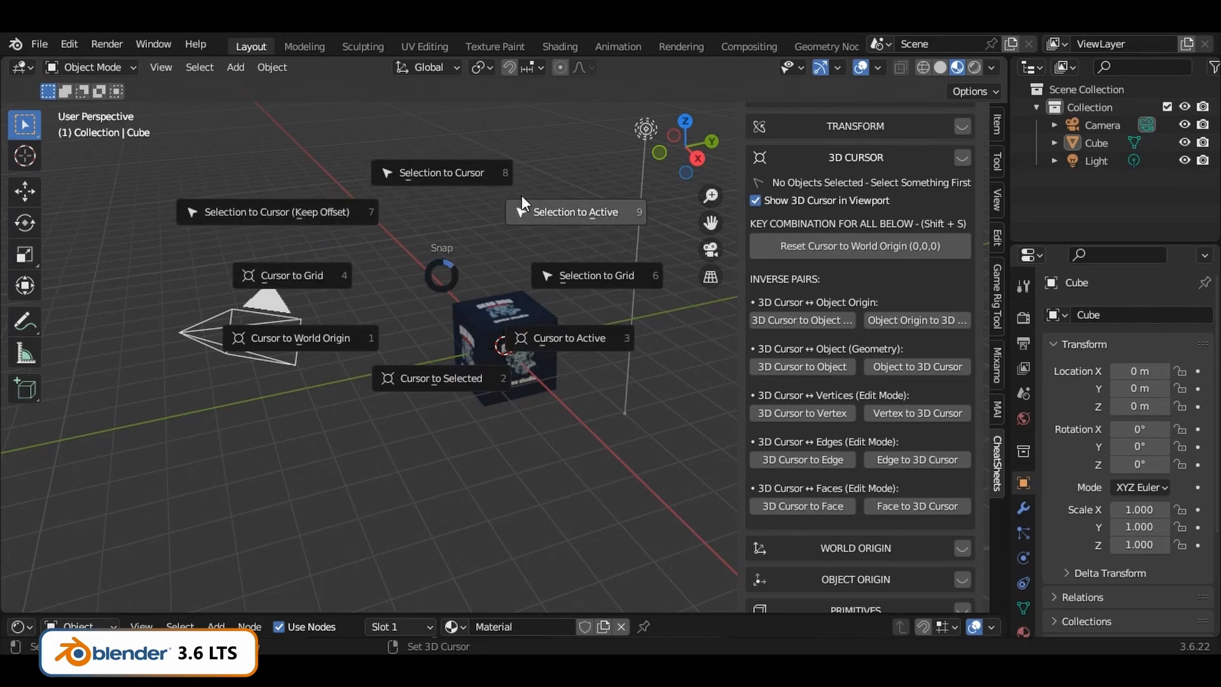
pyautogui.press('Escape')
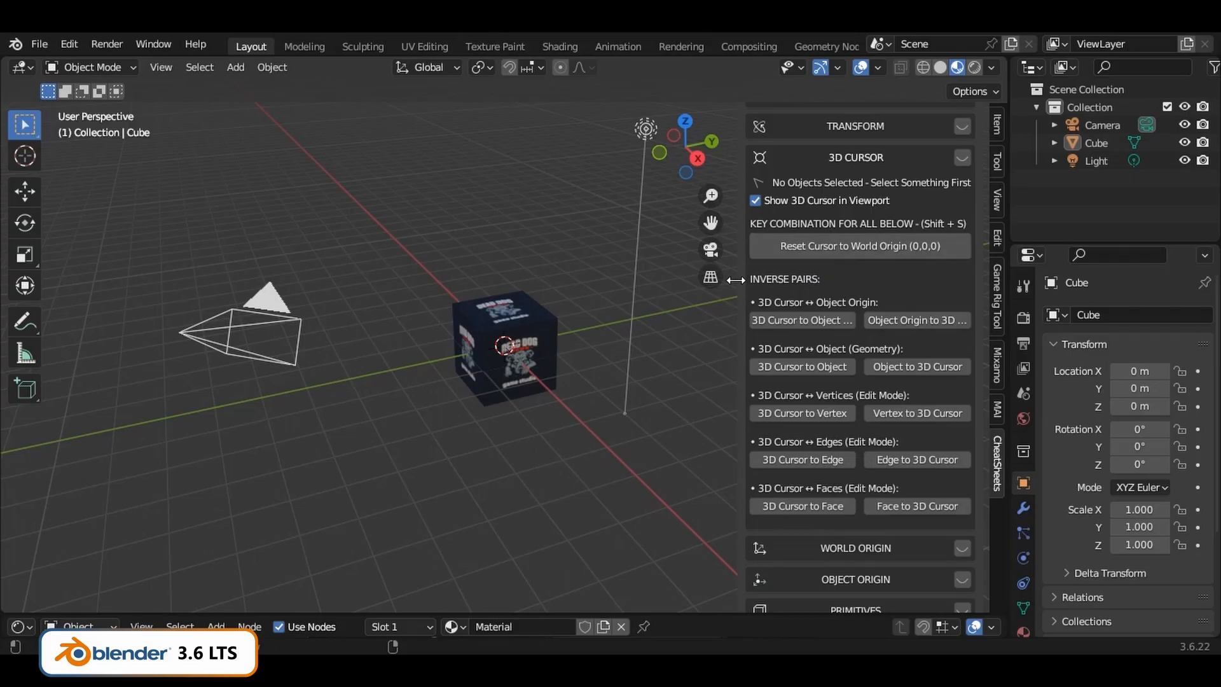
# Widen the CheatSheets sidebar further and enlarge the 3D viewport at the expense of the Outliner and Properties editors
pyautogui.moveTo(739, 280); pyautogui.dragTo(675, 282)
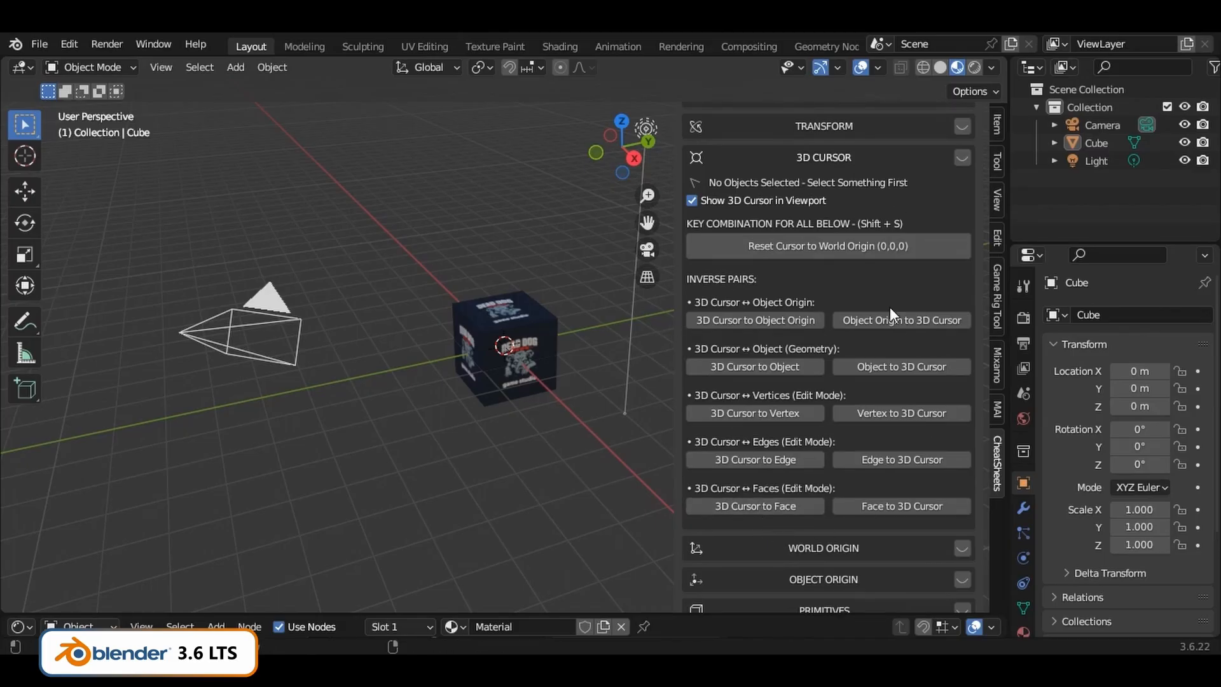
pyautogui.moveTo(1010, 284); pyautogui.dragTo(1139, 284)
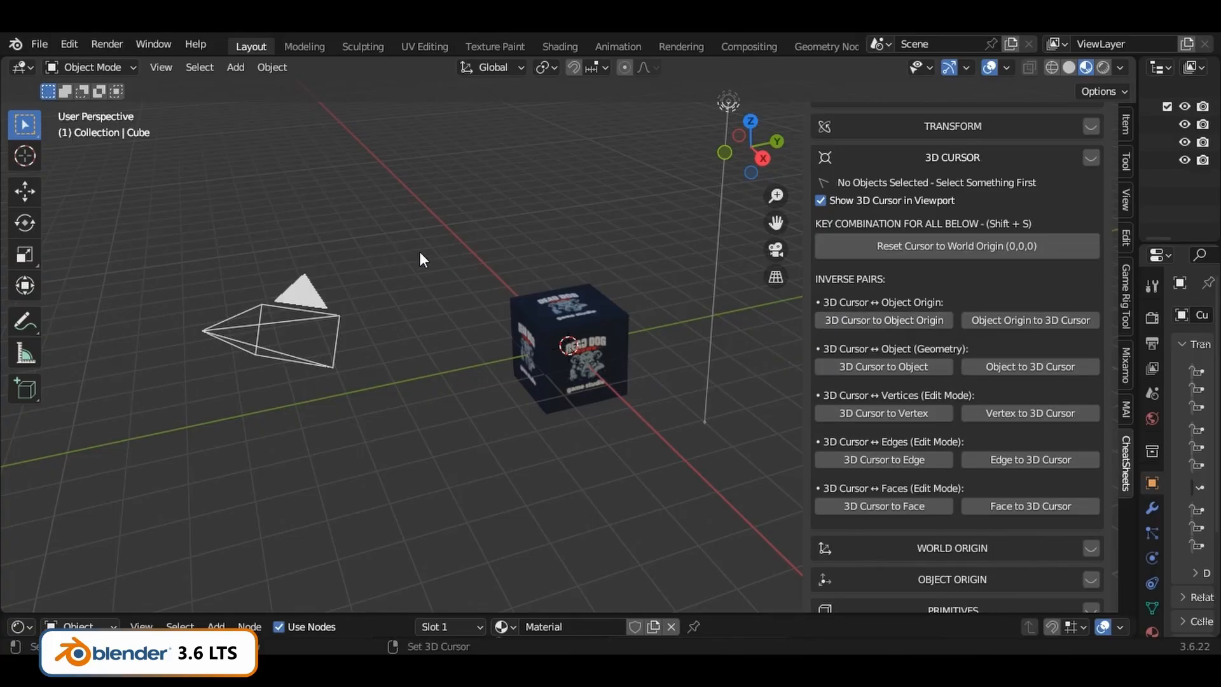
# Move the cube freely about 1.8 m off the world origin, about -0.42 m in X, -1.65 m in Y and -0.56 m in Z
pyautogui.click(568, 325)
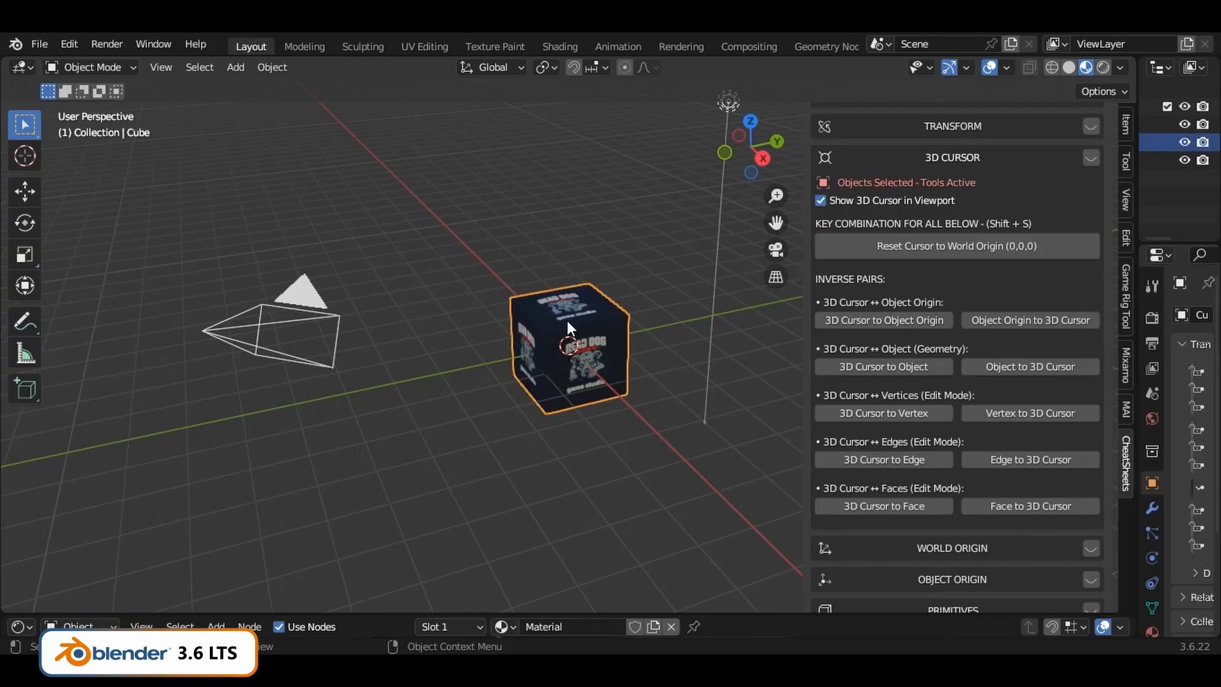
pyautogui.press('g')
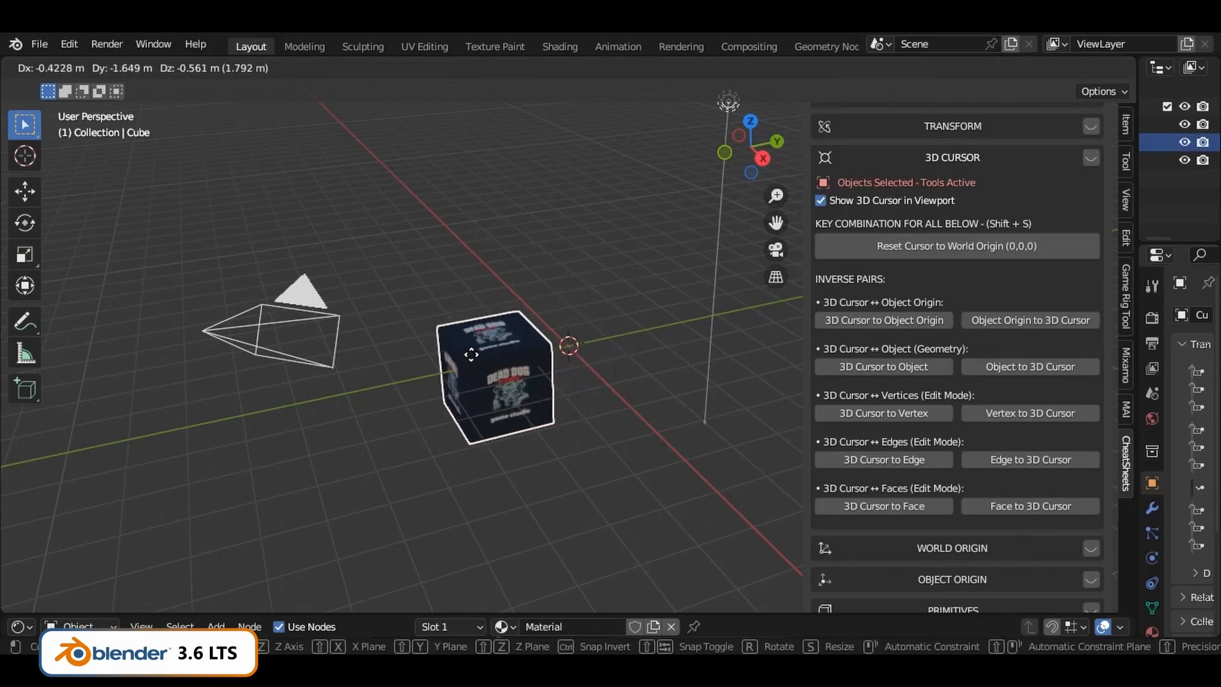
pyautogui.click(471, 352)
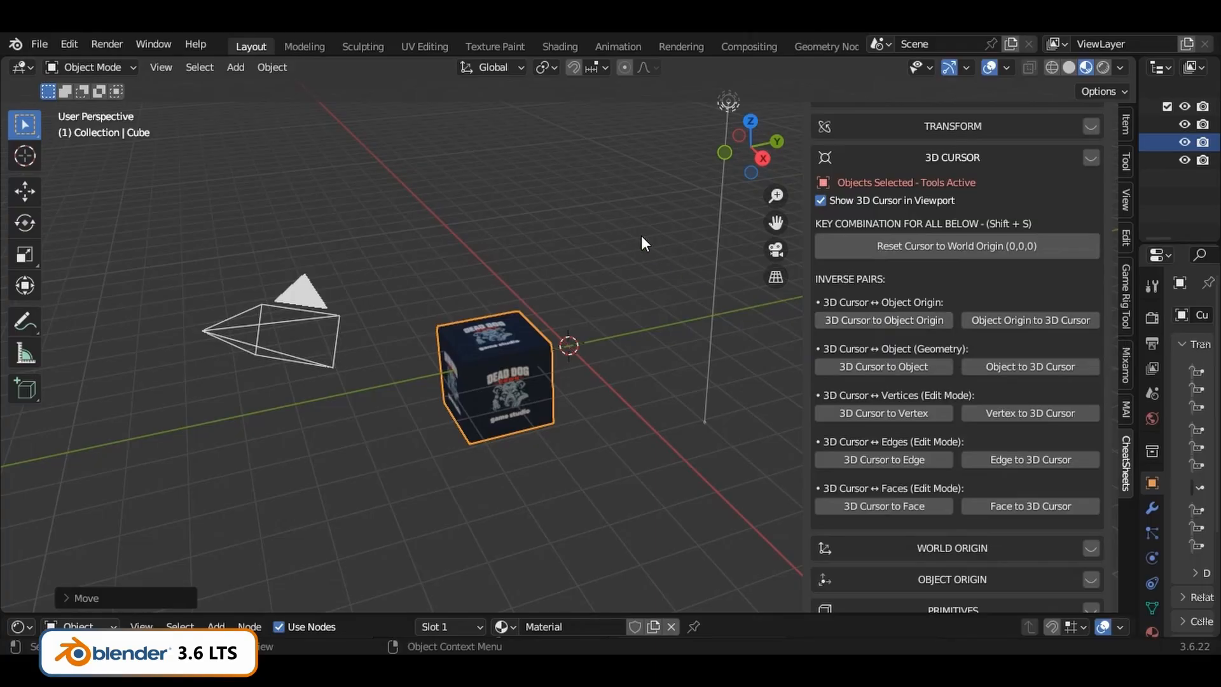
# Place the 3D cursor in empty space behind the cube and snap it to the cube's object origin
pyautogui.keyDown('shift'); pyautogui.rightClick(641, 172); pyautogui.keyUp('shift')
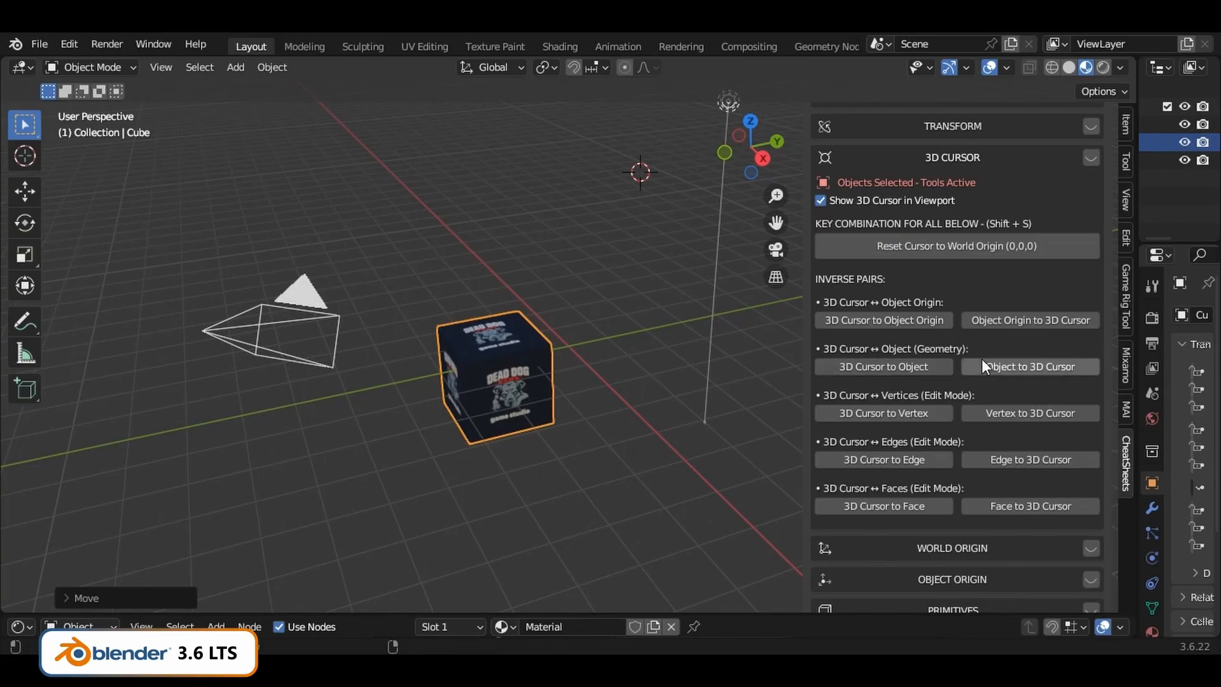
pyautogui.click(901, 320)
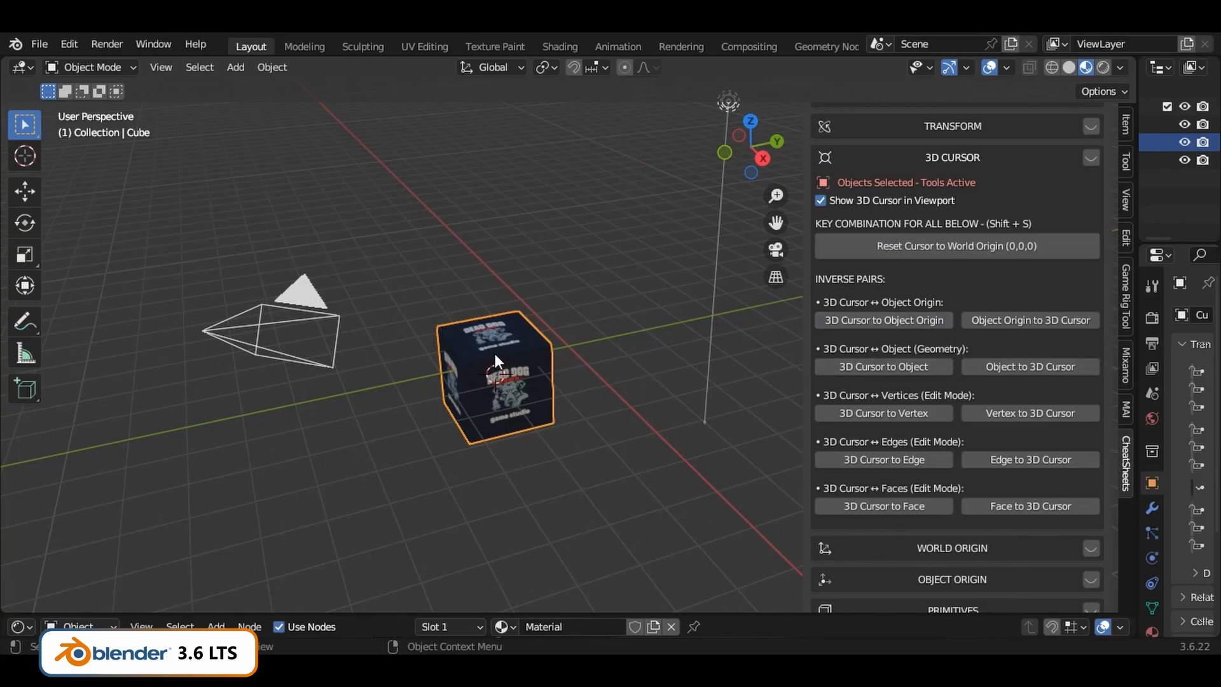
# Toggle the display of all object origins on and off in the CheatSheets Object Origin section
pyautogui.scroll(-5, 994, 540)
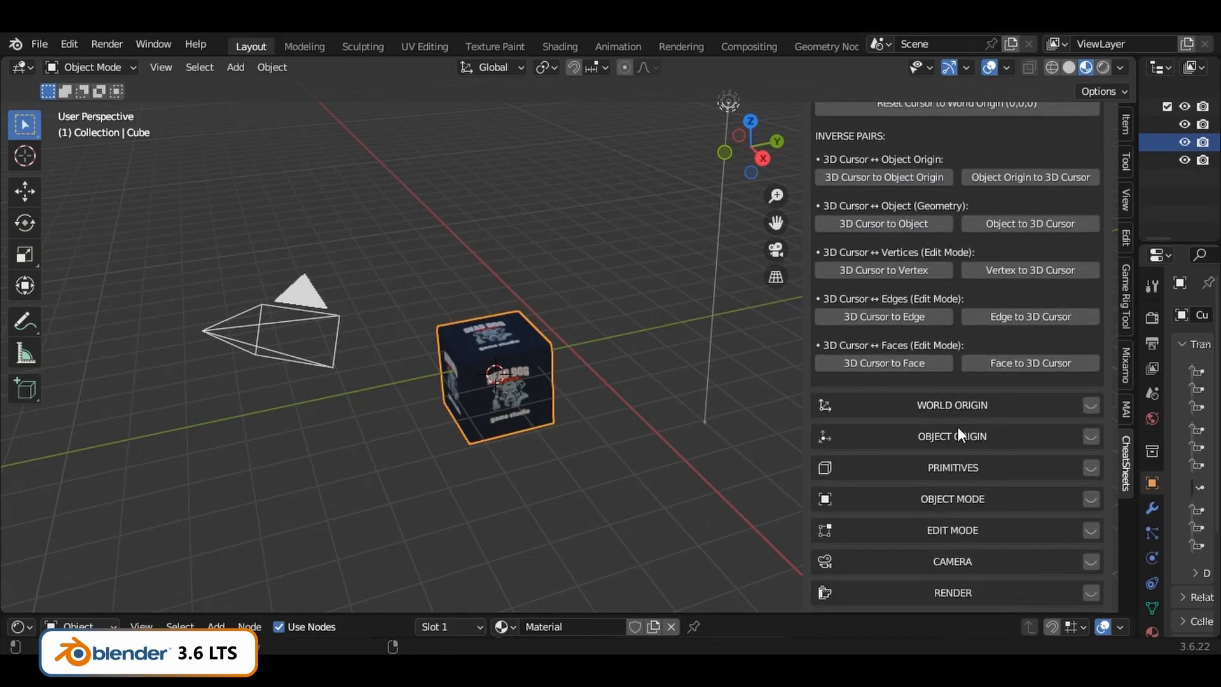
pyautogui.click(954, 438)
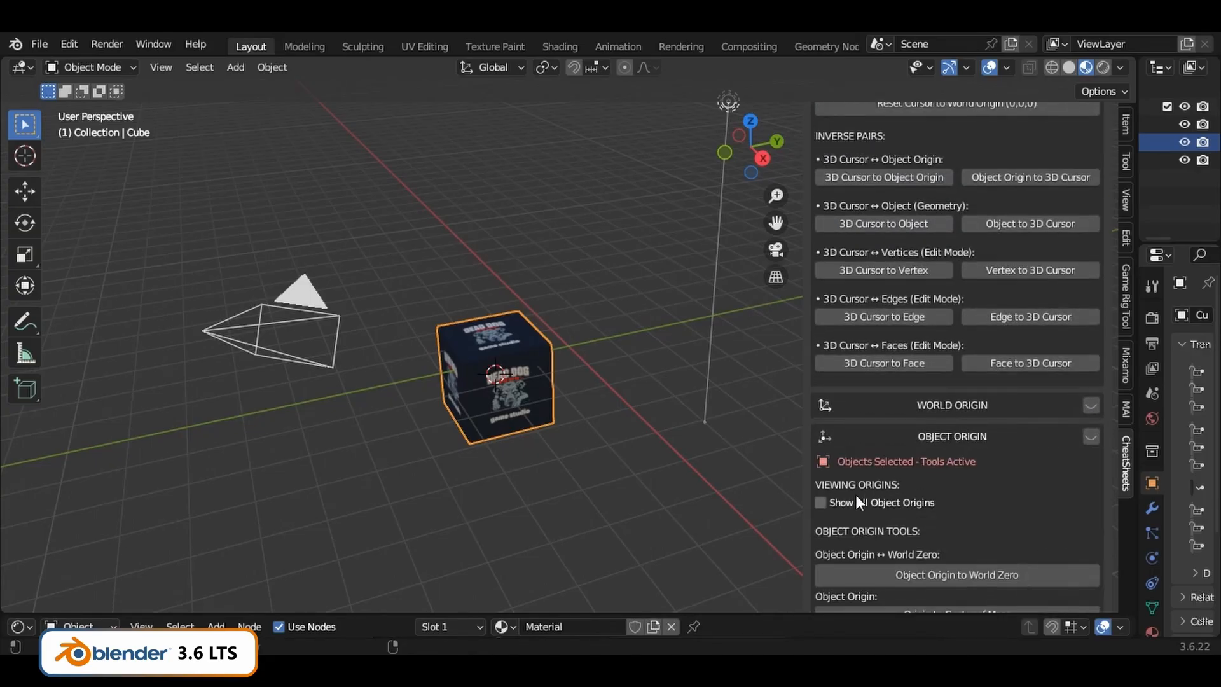
pyautogui.click(821, 503)
pyautogui.click(821, 503)
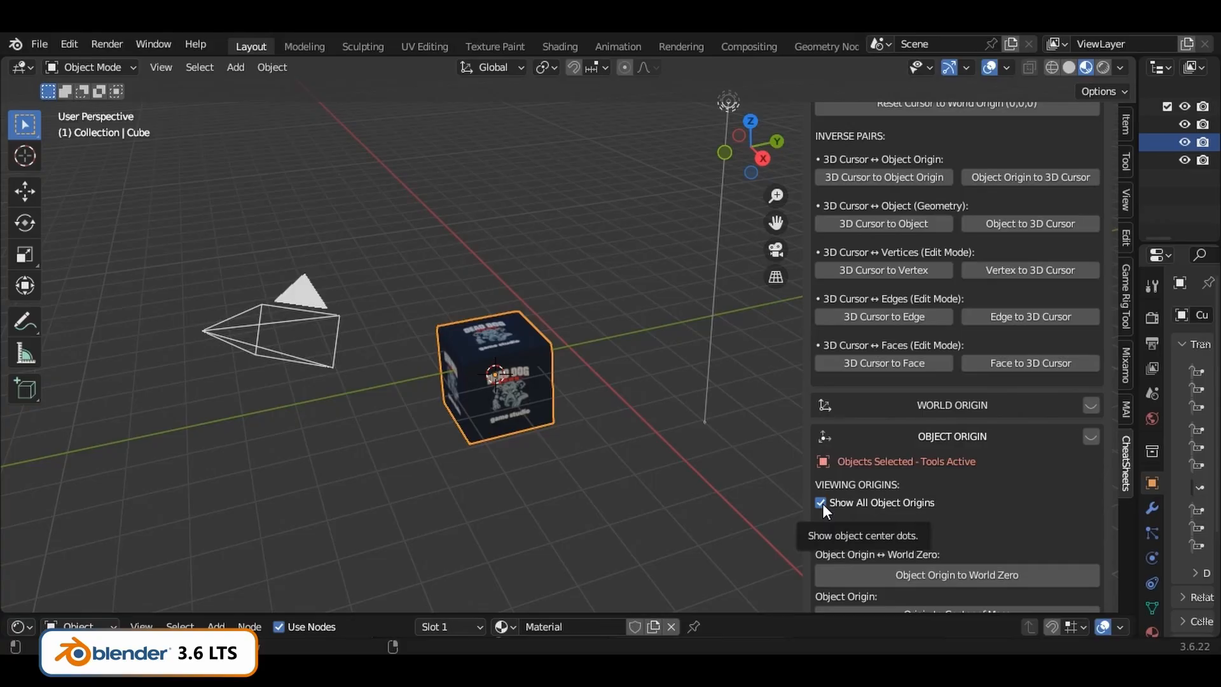
pyautogui.click(945, 435)
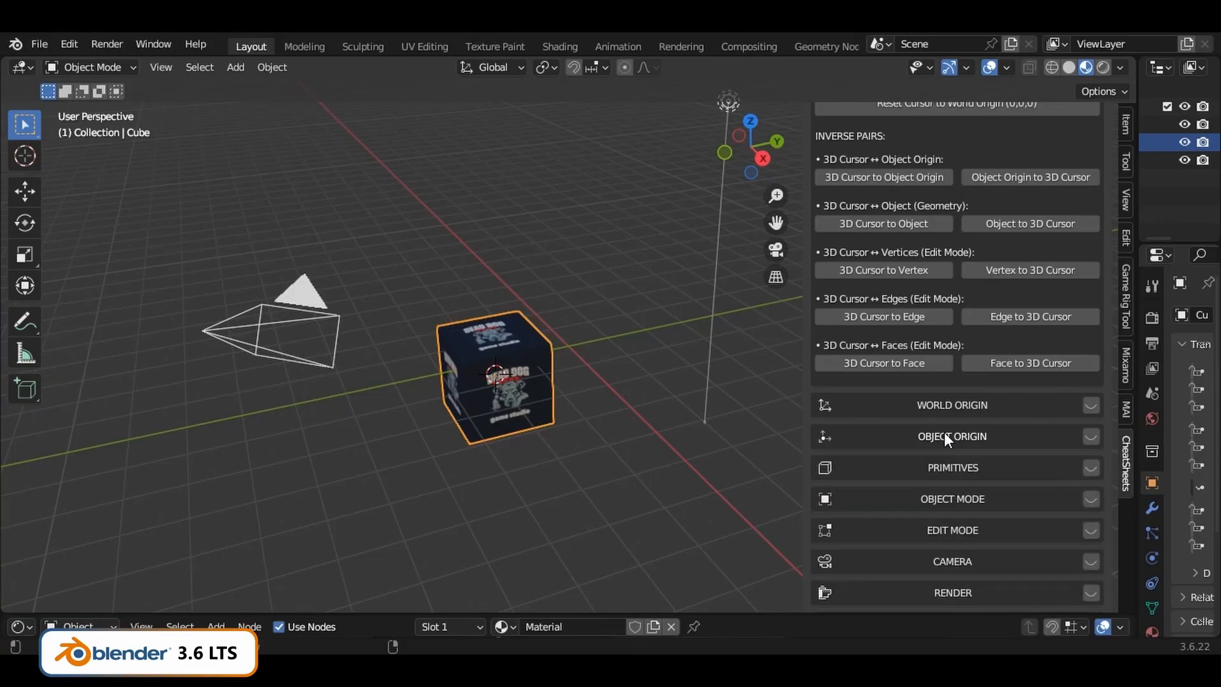
pyautogui.click(948, 437)
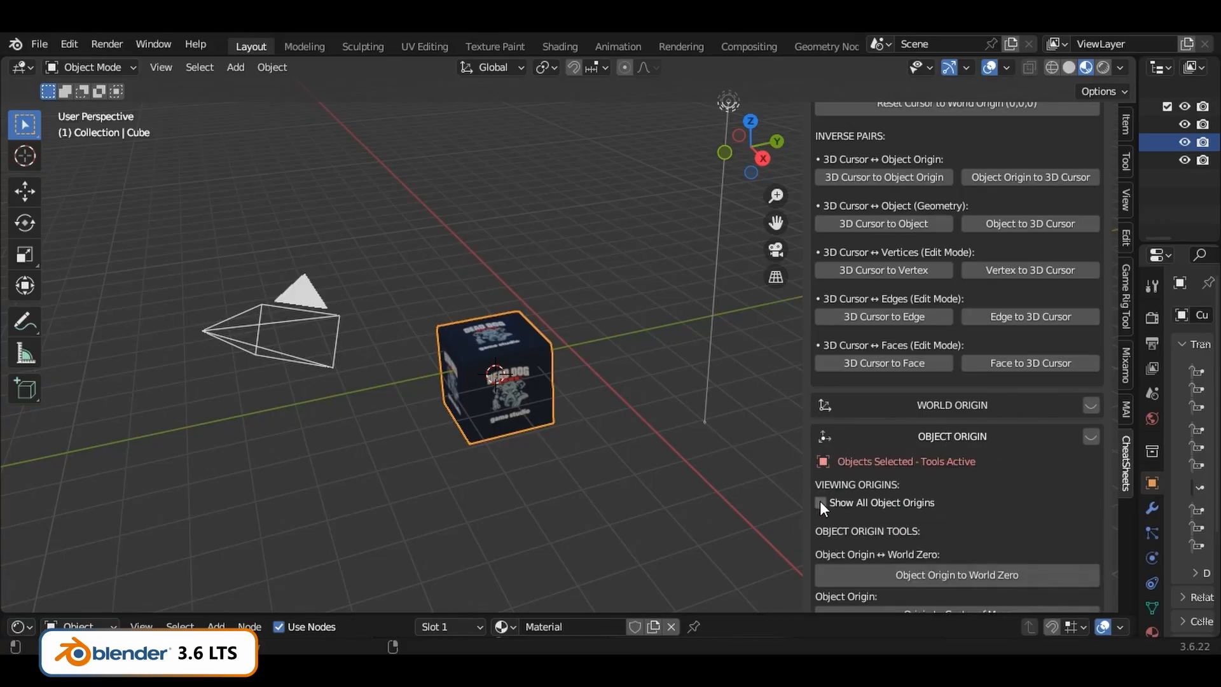
pyautogui.click(945, 438)
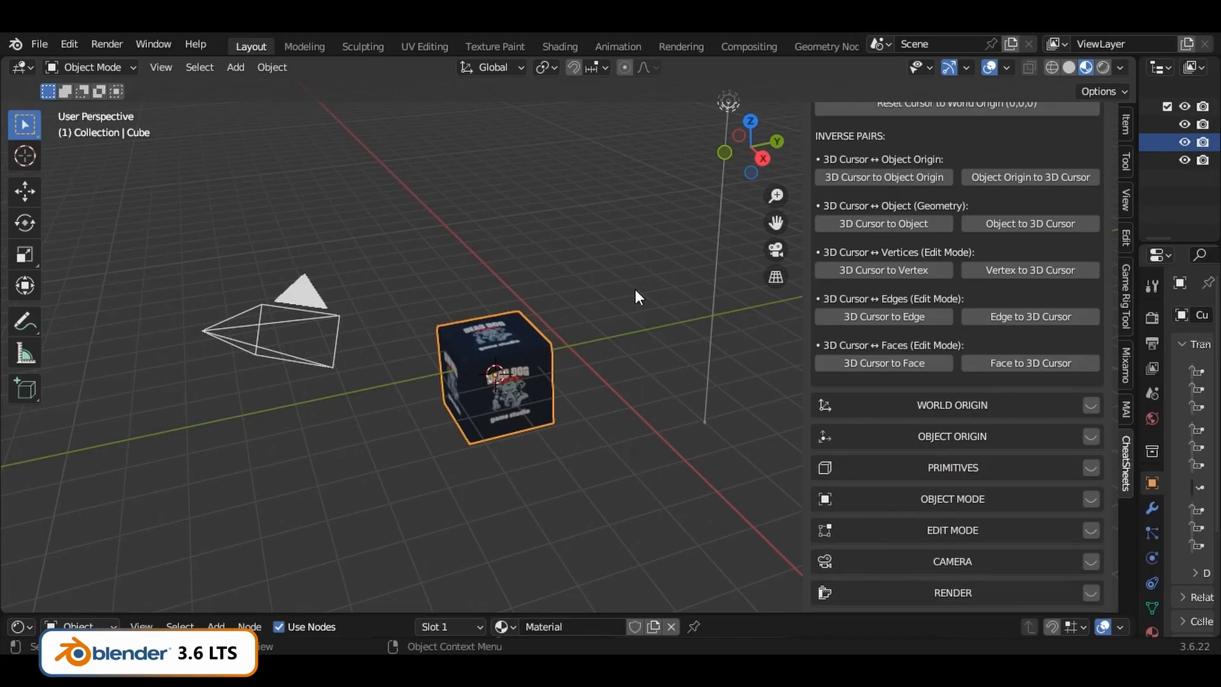
# Reposition the 3D cursor freely to the lower part of the cube and deselect the cube
pyautogui.keyDown('shift'); pyautogui.rightClick(625, 216); pyautogui.keyUp('shift')
pyautogui.keyDown('shift'); pyautogui.moveTo(403, 391); pyautogui.dragTo(544, 405, button='right'); pyautogui.keyUp('shift')
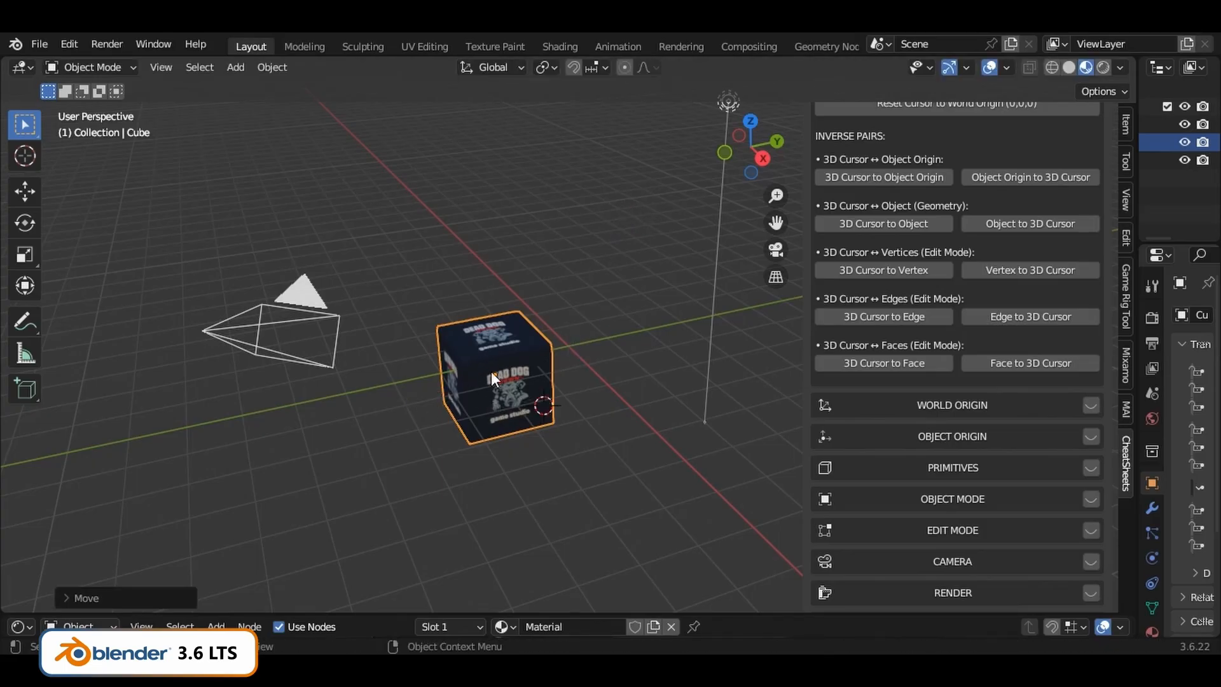
pyautogui.click(614, 258)
pyautogui.moveTo(504, 401); pyautogui.dragTo(472, 223, button='middle')
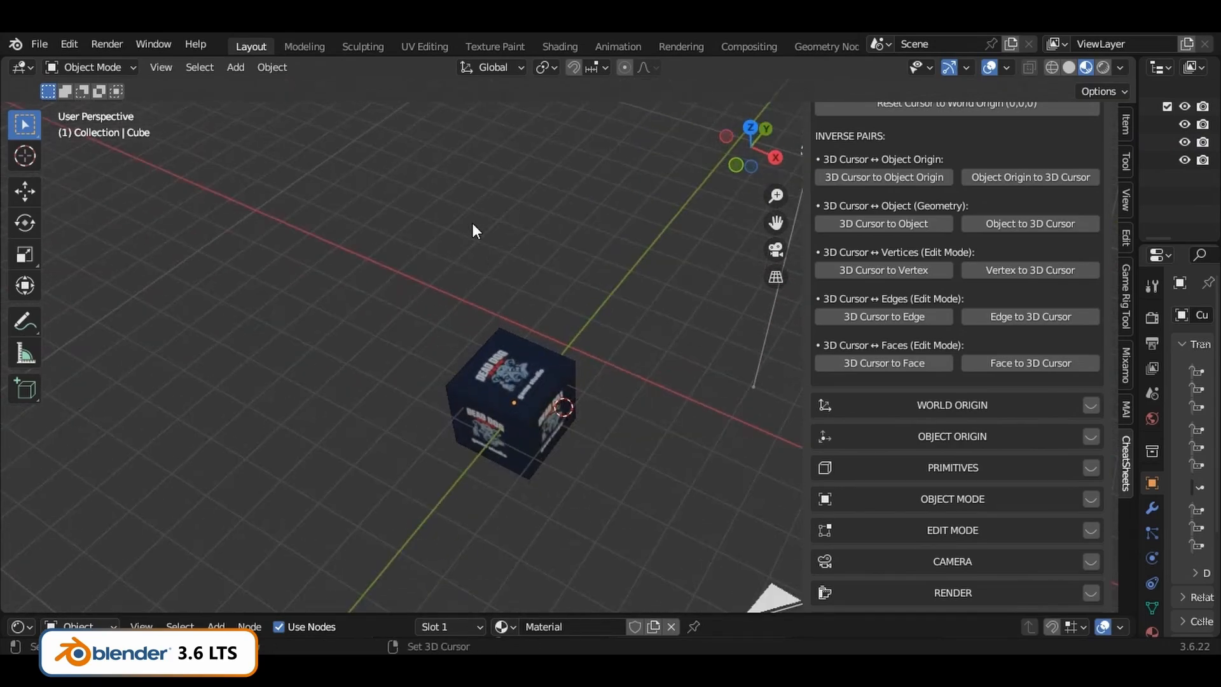
# Place the 3D cursor in empty space away from the cube and snap it to the selected cube's object origin
pyautogui.keyDown('shift'); pyautogui.rightClick(426, 141); pyautogui.keyUp('shift')
pyautogui.moveTo(574, 375); pyautogui.dragTo(614, 364, button='middle')
pyautogui.scroll(4, 614, 363)
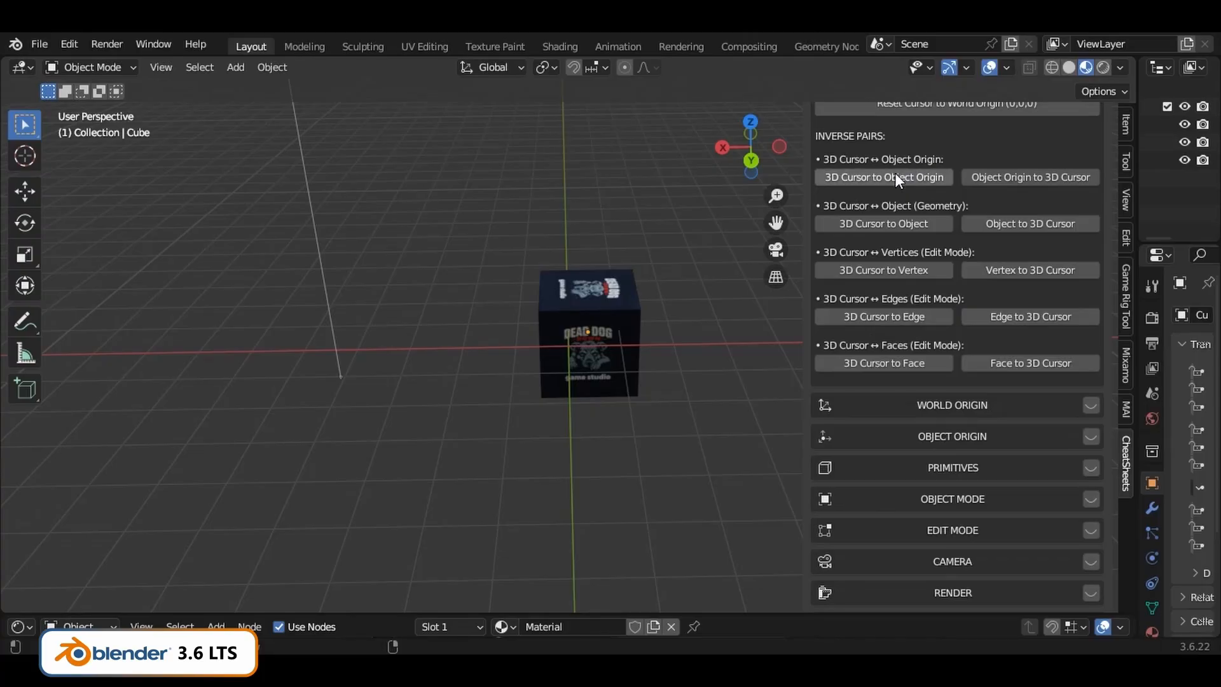
pyautogui.moveTo(658, 360); pyautogui.dragTo(566, 378, button='middle')
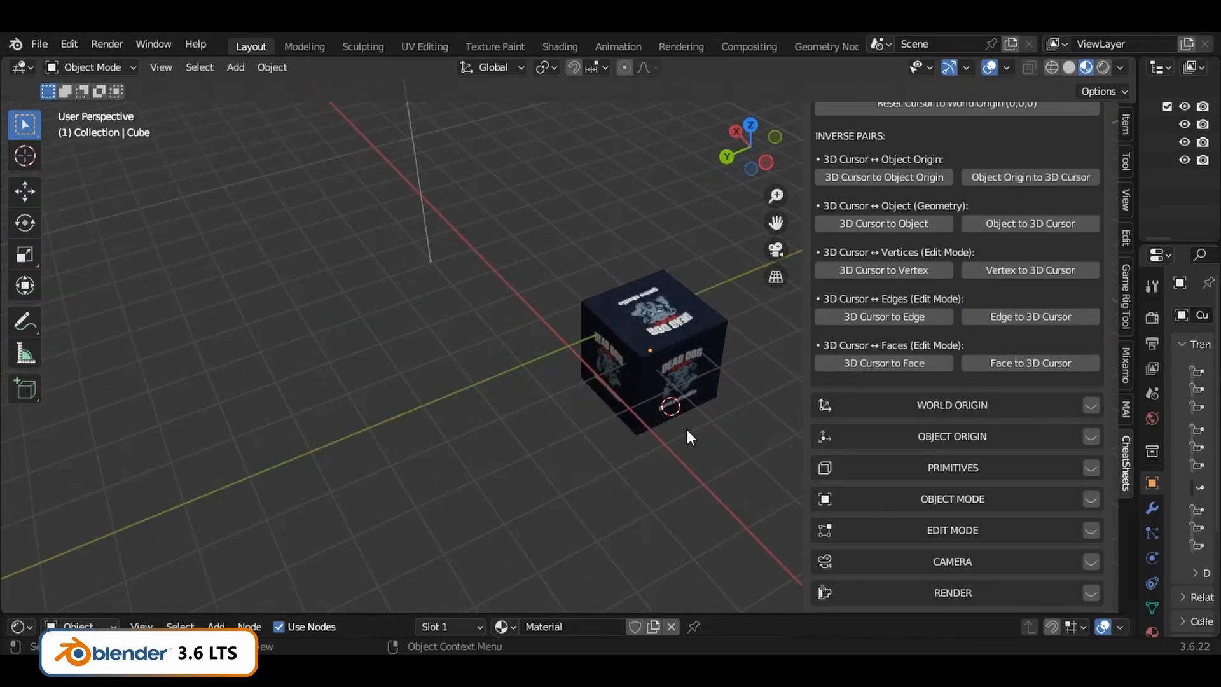
pyautogui.moveTo(687, 429); pyautogui.dragTo(587, 453, button='middle')
pyautogui.scroll(1, 585, 451)
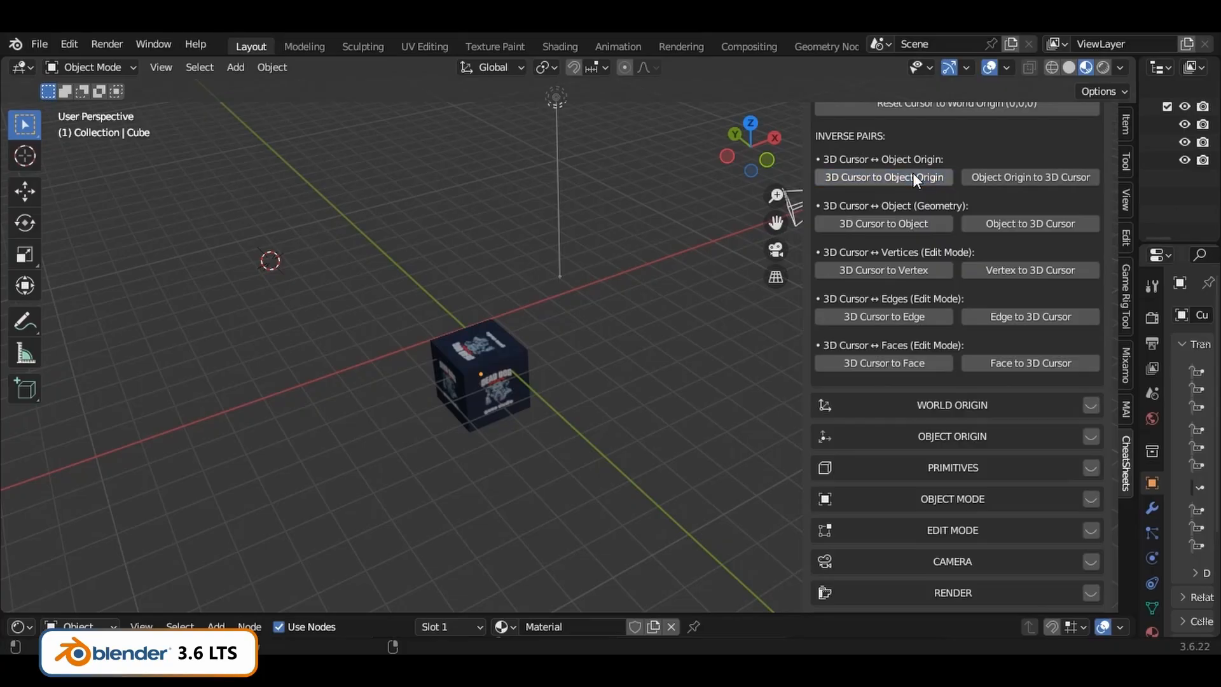
pyautogui.click(468, 342)
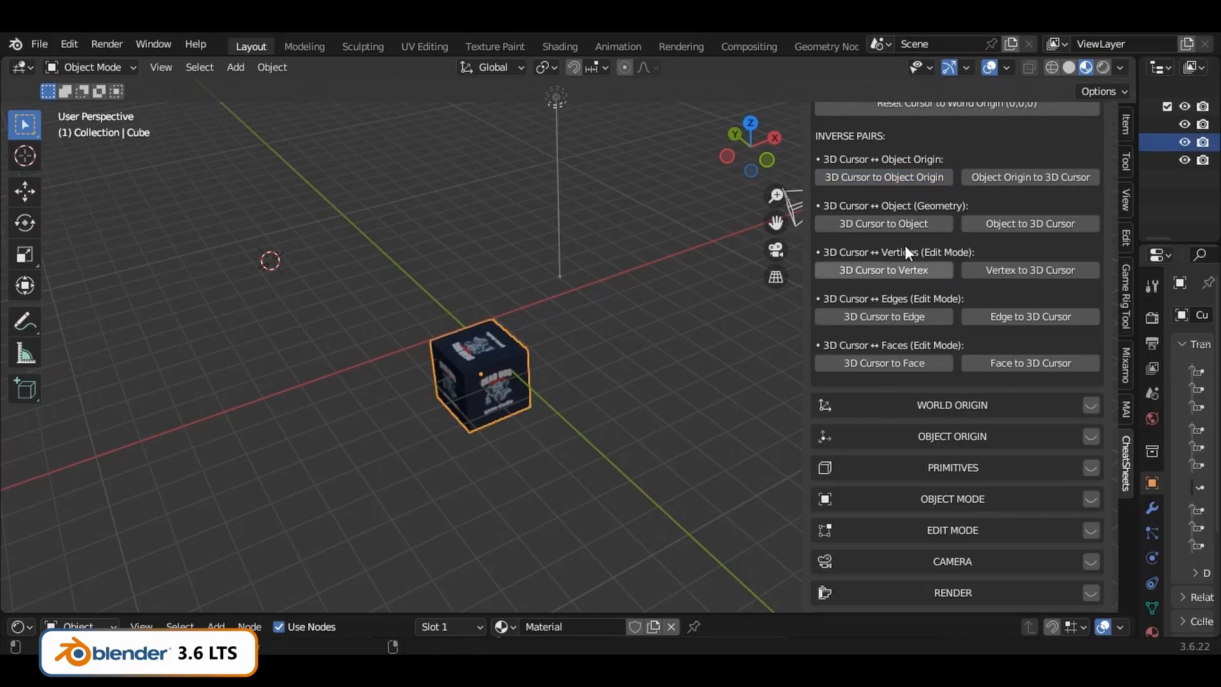
pyautogui.click(901, 175)
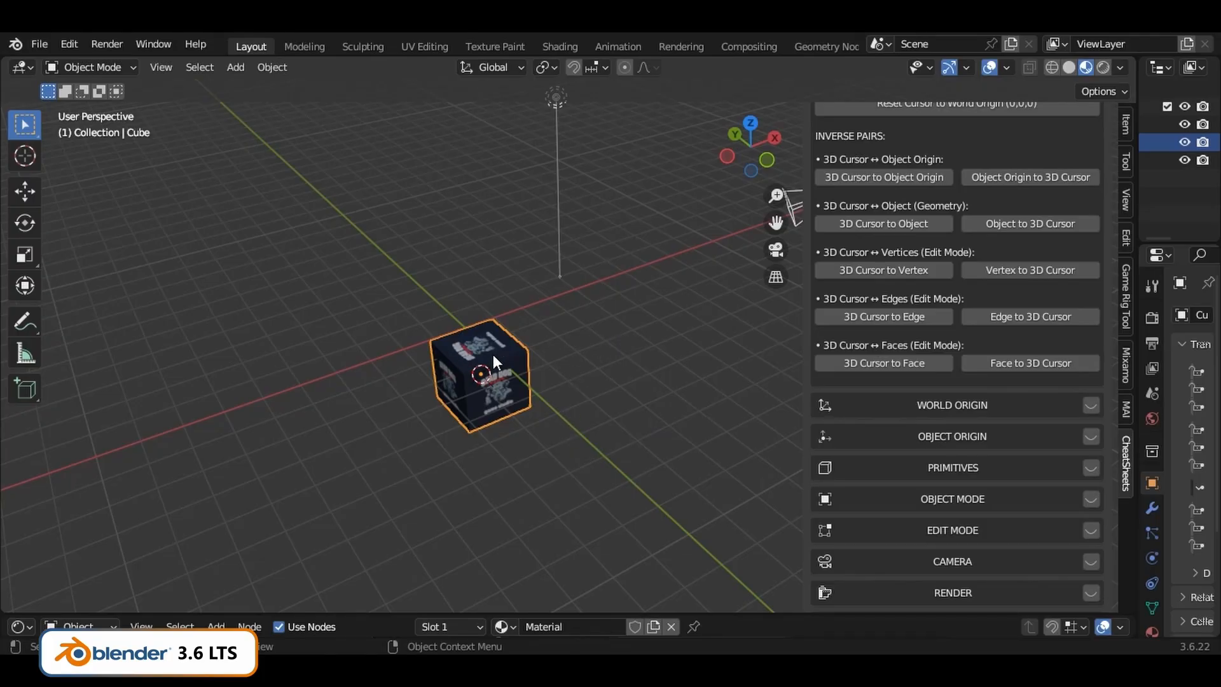
# Place the 3D cursor on the ground beside the cube and test-rotate the cube about its own origin
pyautogui.press('r')
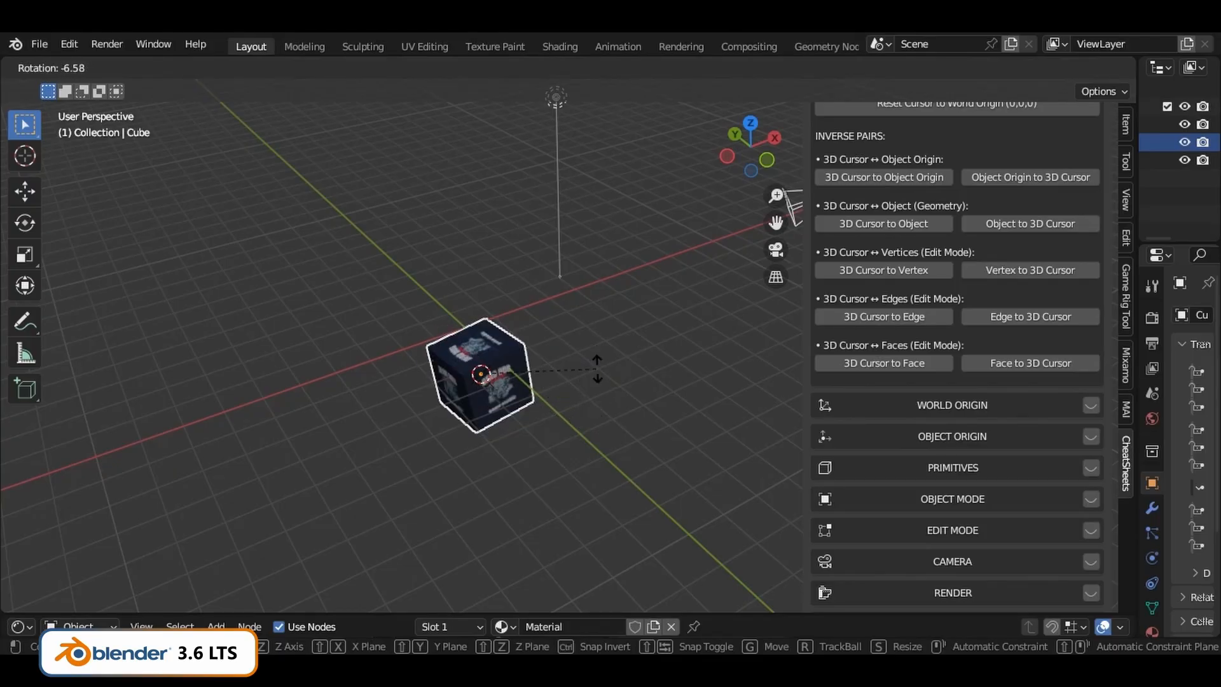
pyautogui.click(586, 399)
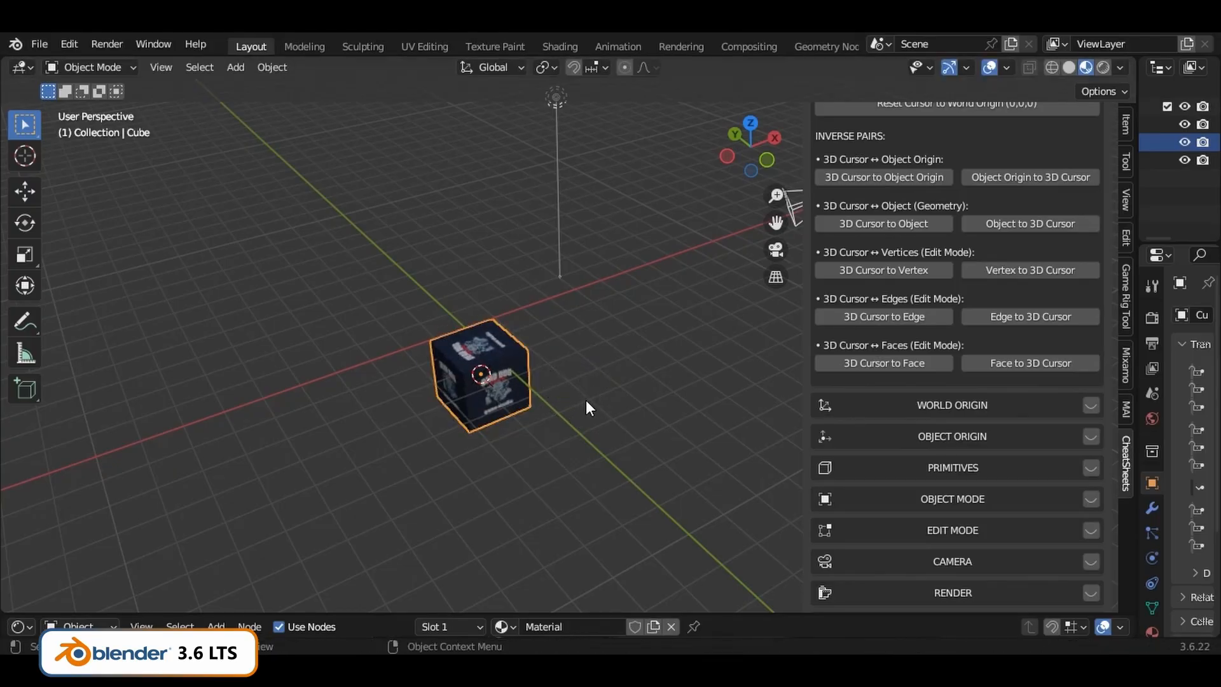
pyautogui.keyDown('shift'); pyautogui.rightClick(290, 402); pyautogui.keyUp('shift')
pyautogui.press('r')
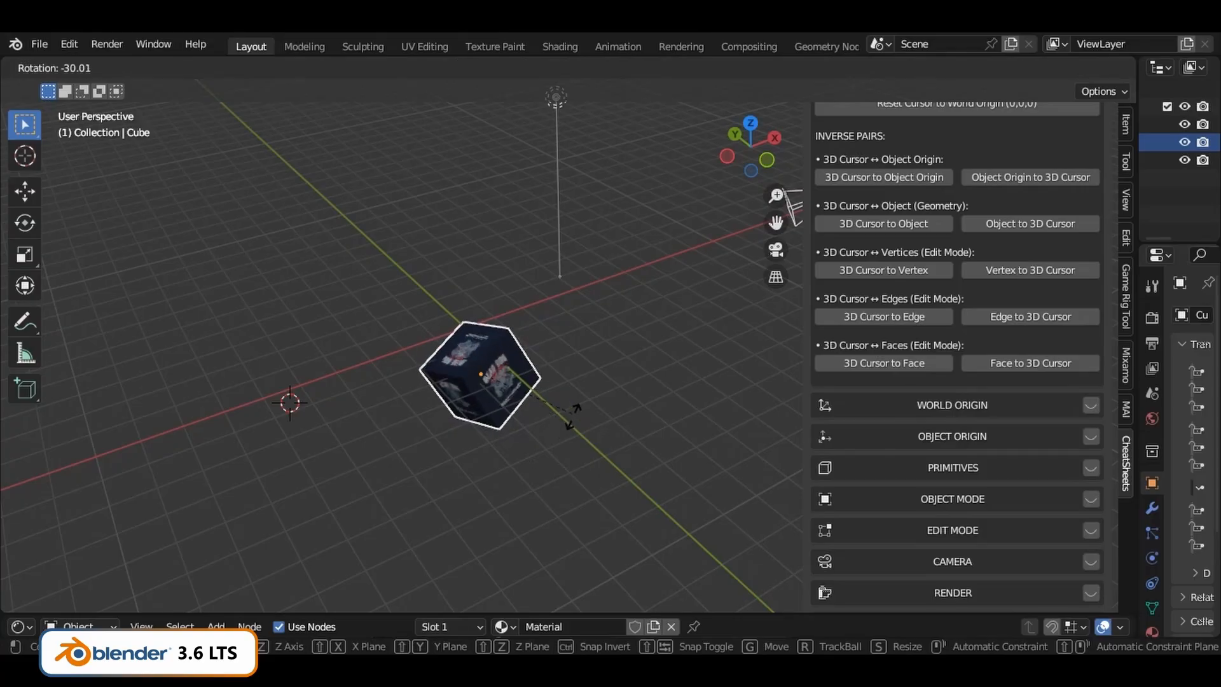
pyautogui.click(559, 470)
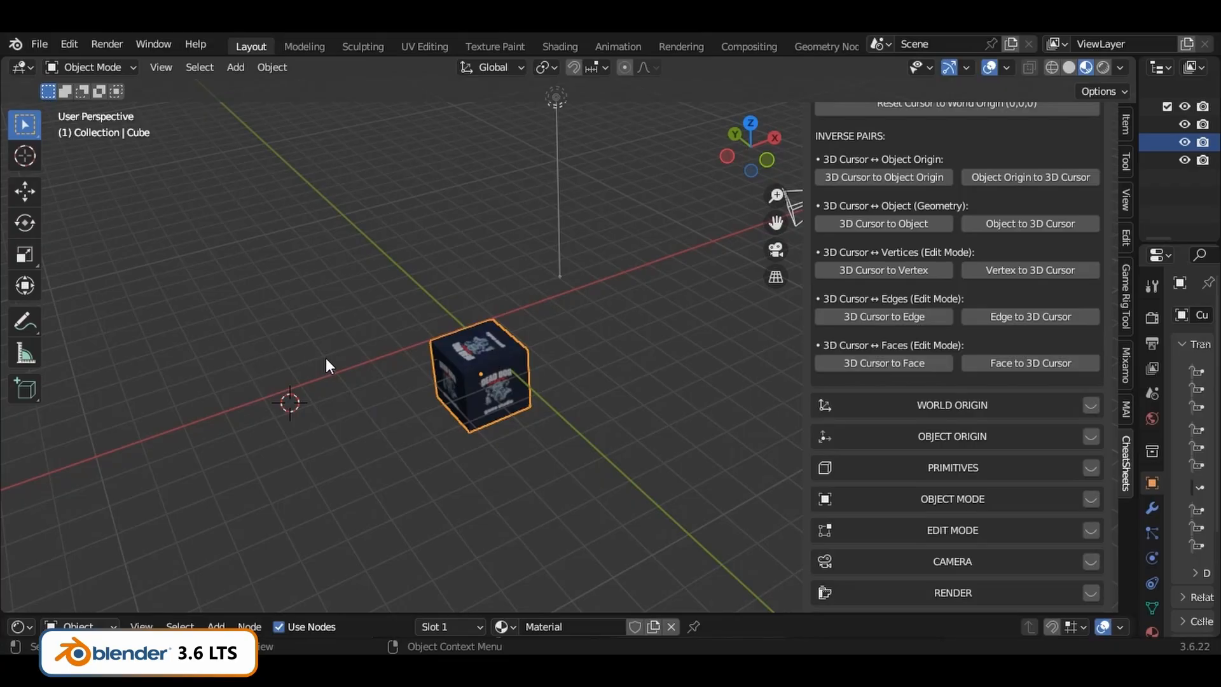
# Set the cube's object origin to the 3D cursor and test-rotate the cube around that offset origin
pyautogui.click(1020, 170)
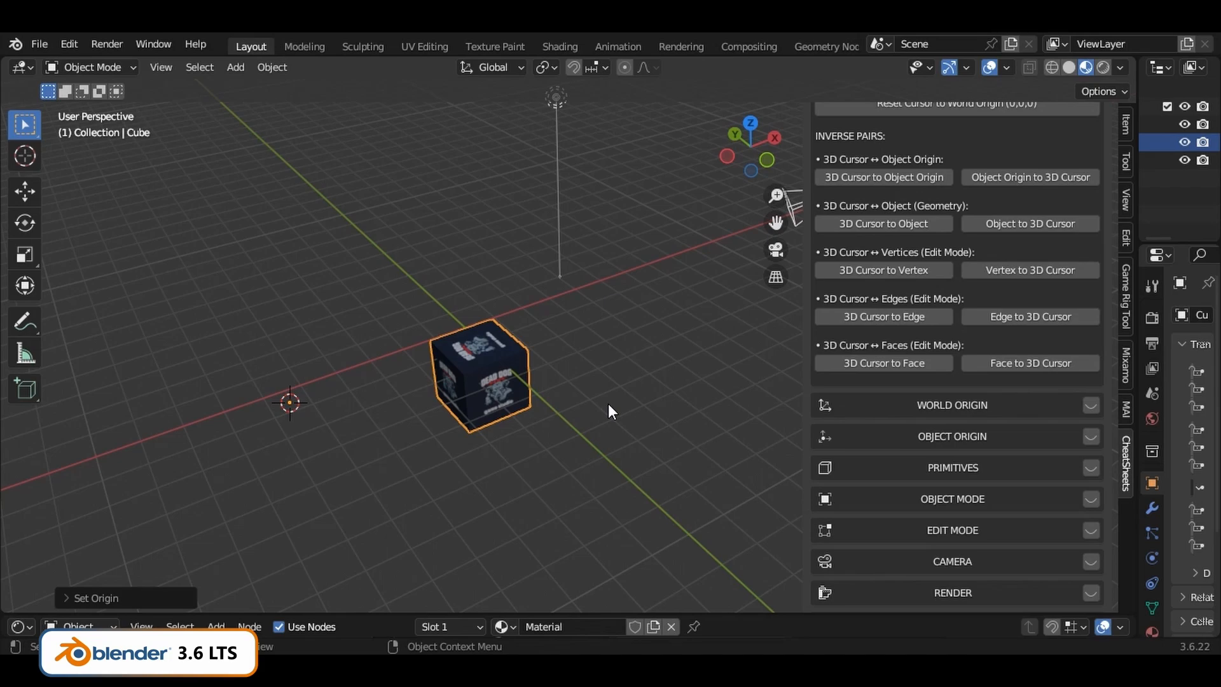
pyautogui.press('r')
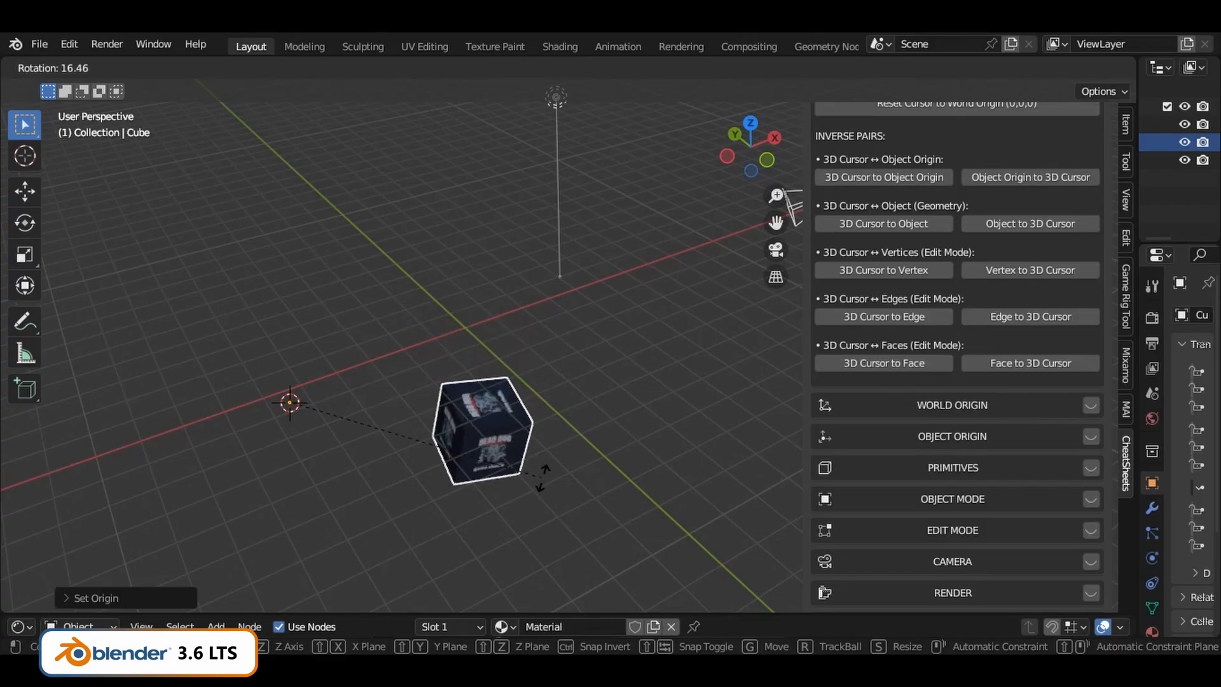
pyautogui.click(548, 421)
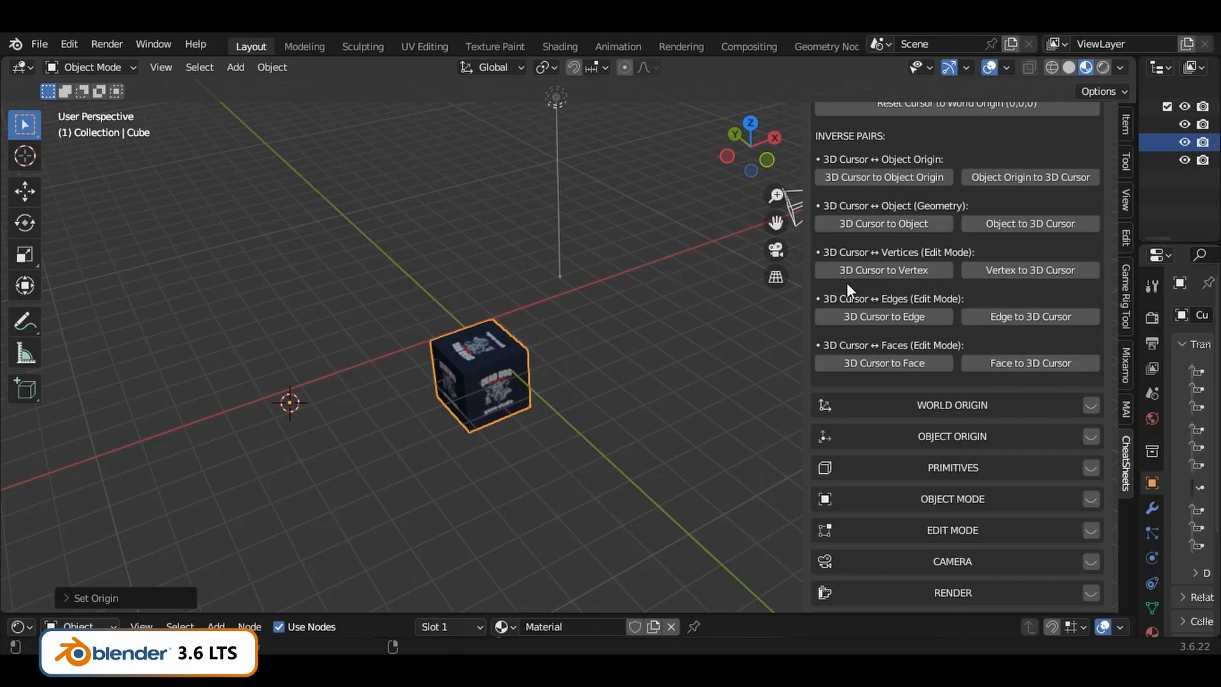
# Try snapping the 3D cursor to the cube's geometry and the cube's geometry back to the 3D cursor
pyautogui.click(887, 223)
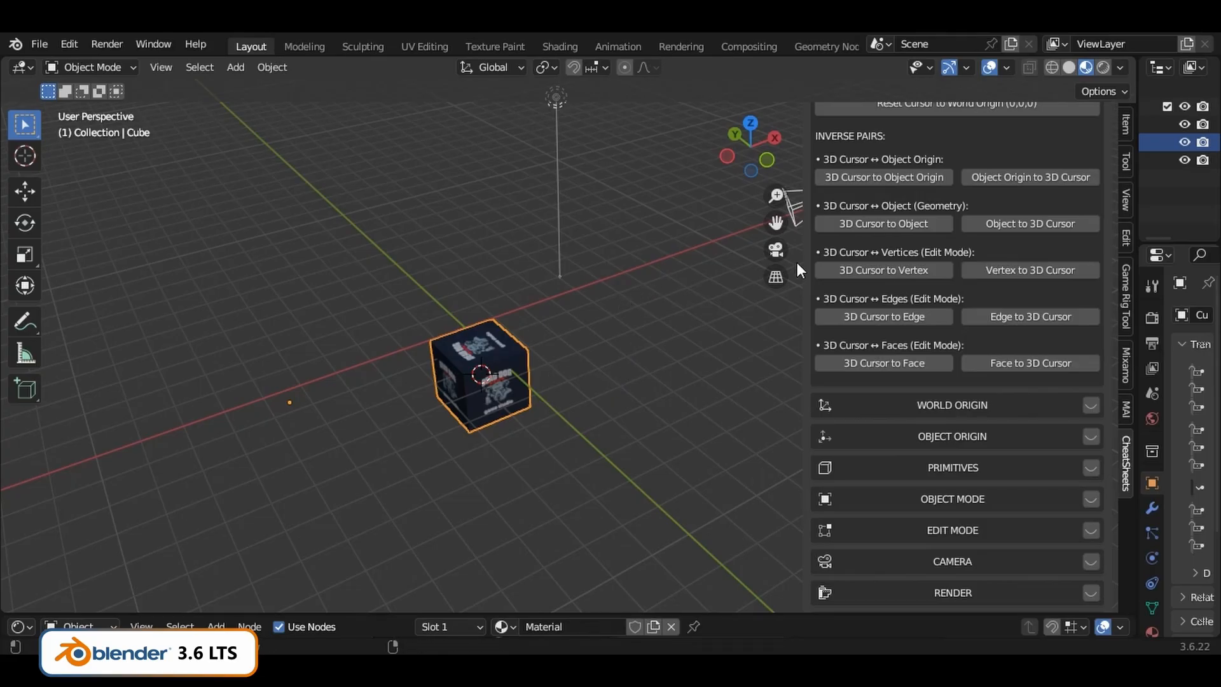
pyautogui.click(1011, 223)
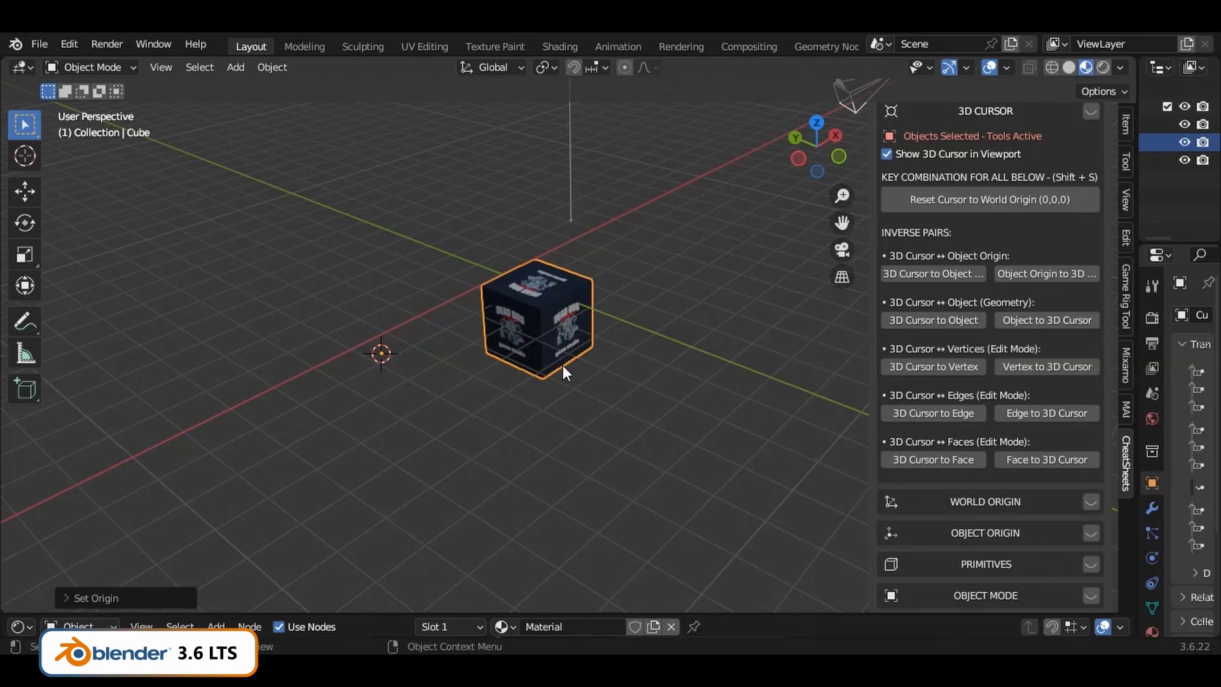
# Move the cube freely away from the 3D cursor and bring its geometry to the cursor placed near the world origin
pyautogui.press('g')
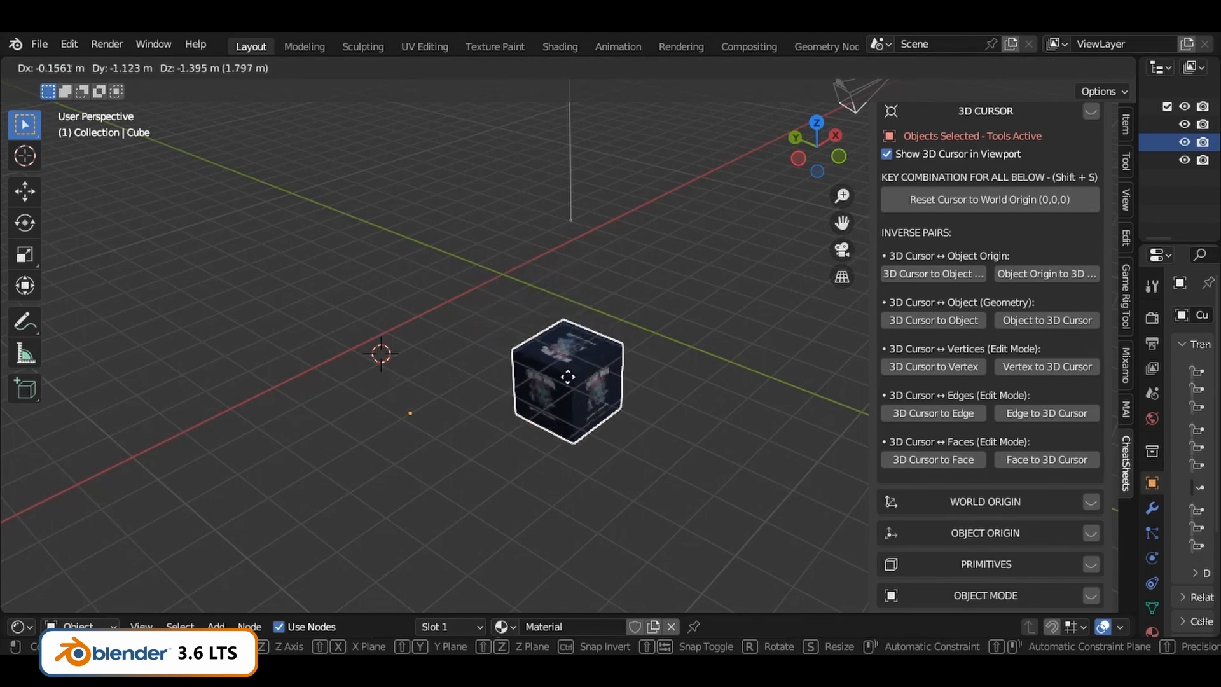
pyautogui.click(565, 367)
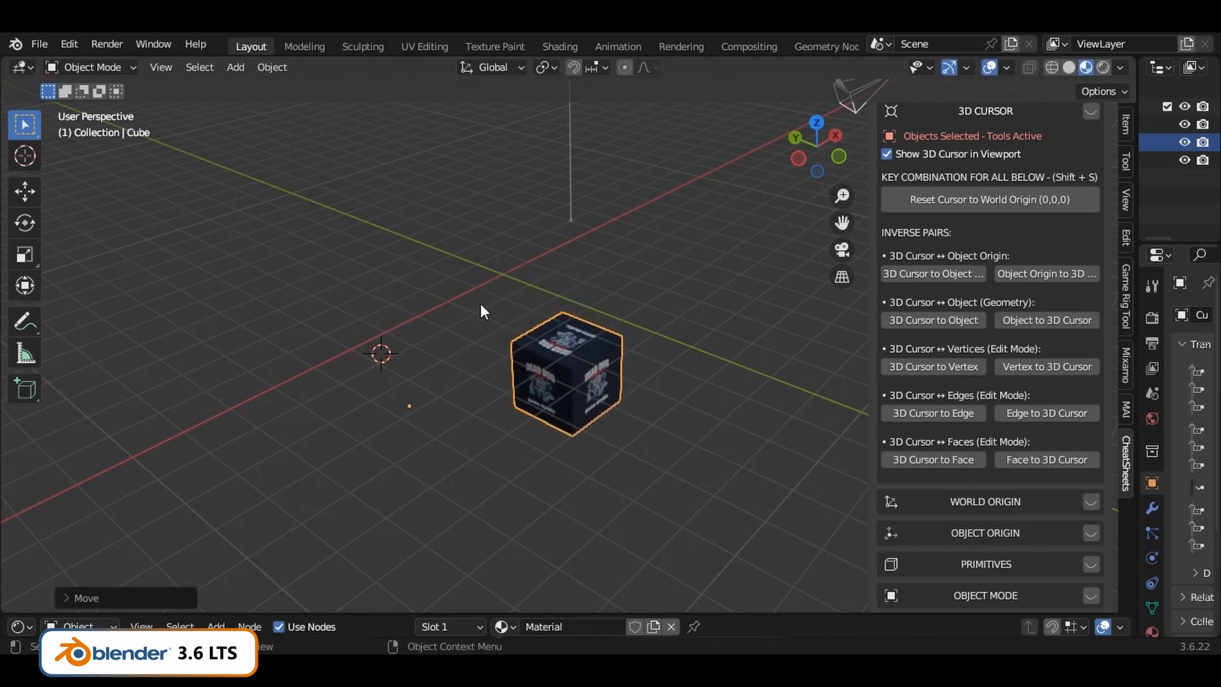
pyautogui.keyDown('shift'); pyautogui.rightClick(500, 295); pyautogui.keyUp('shift')
pyautogui.click(1048, 320)
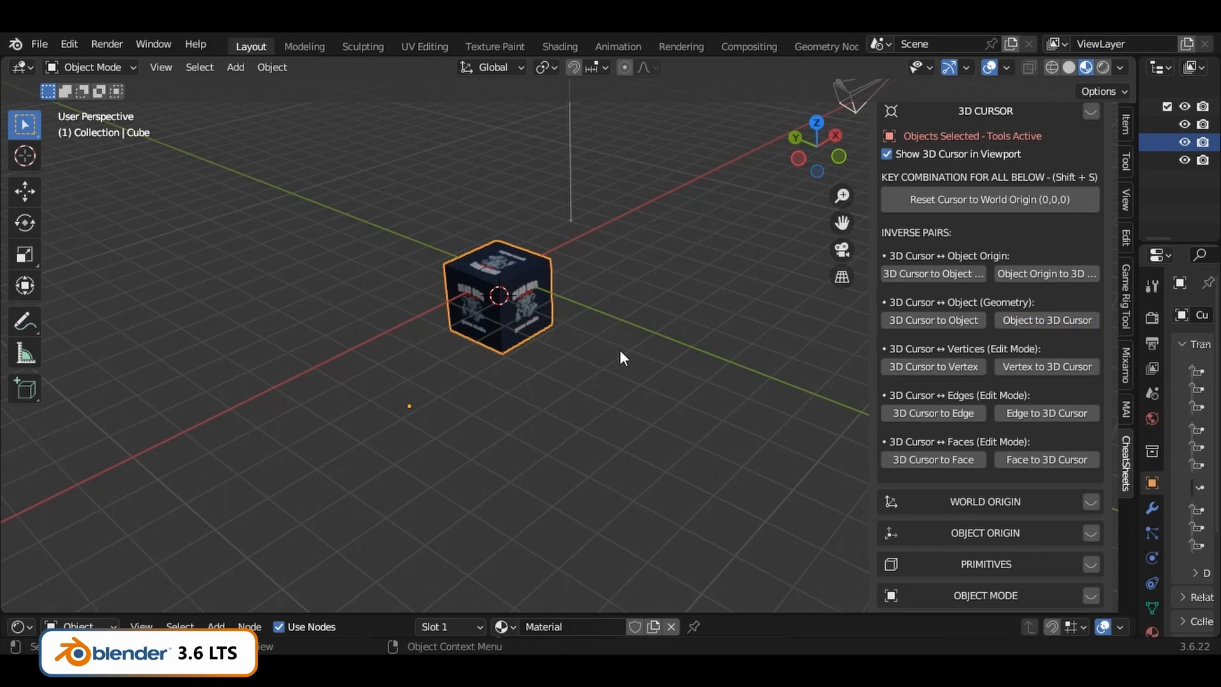
pyautogui.moveTo(624, 374); pyautogui.dragTo(396, 394, button='middle')
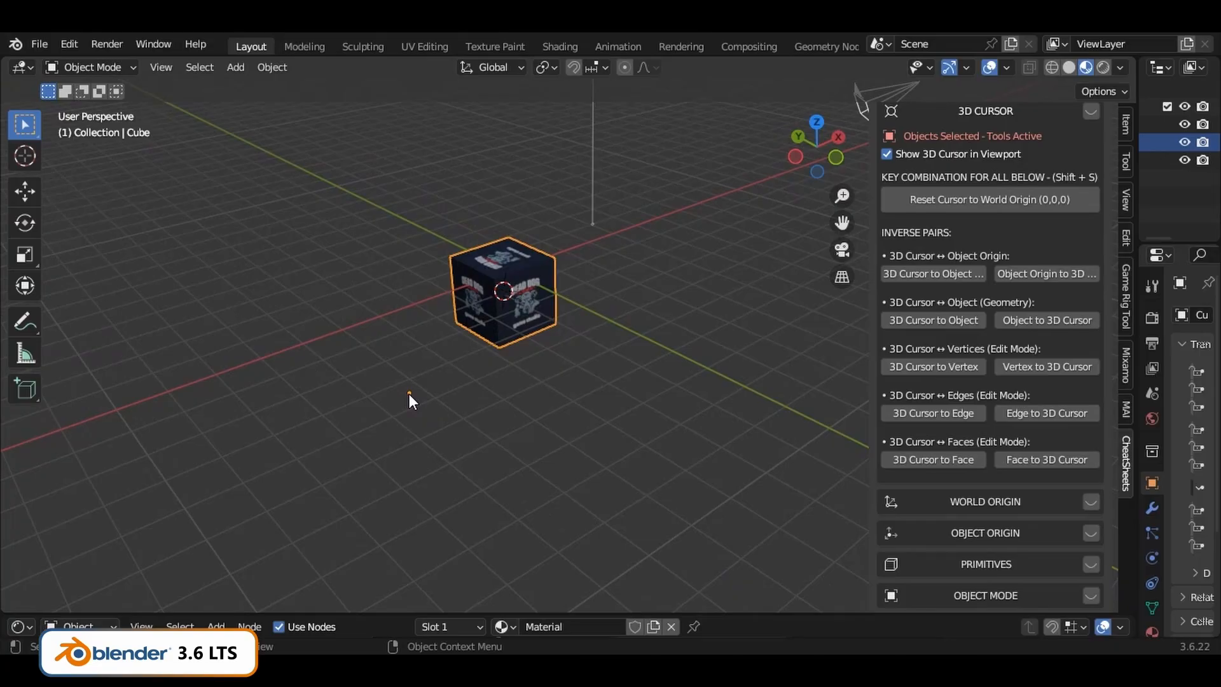
pyautogui.moveTo(410, 394); pyautogui.dragTo(617, 410, button='middle')
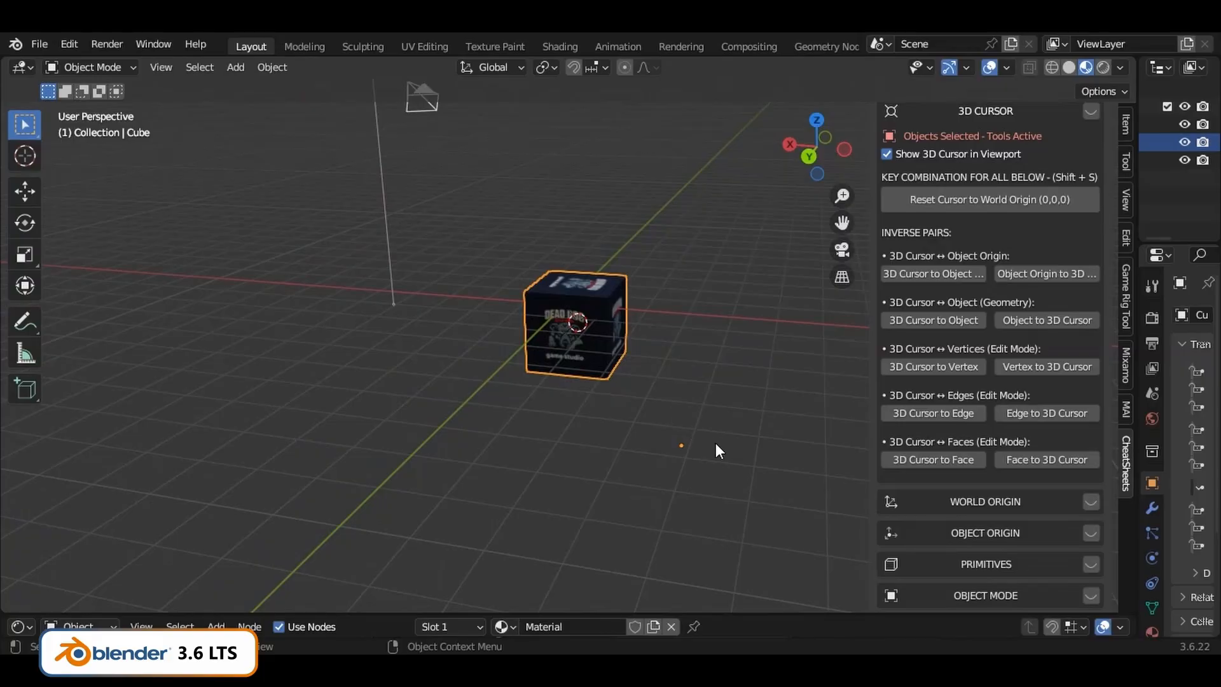
pyautogui.moveTo(715, 451); pyautogui.dragTo(542, 428, button='middle')
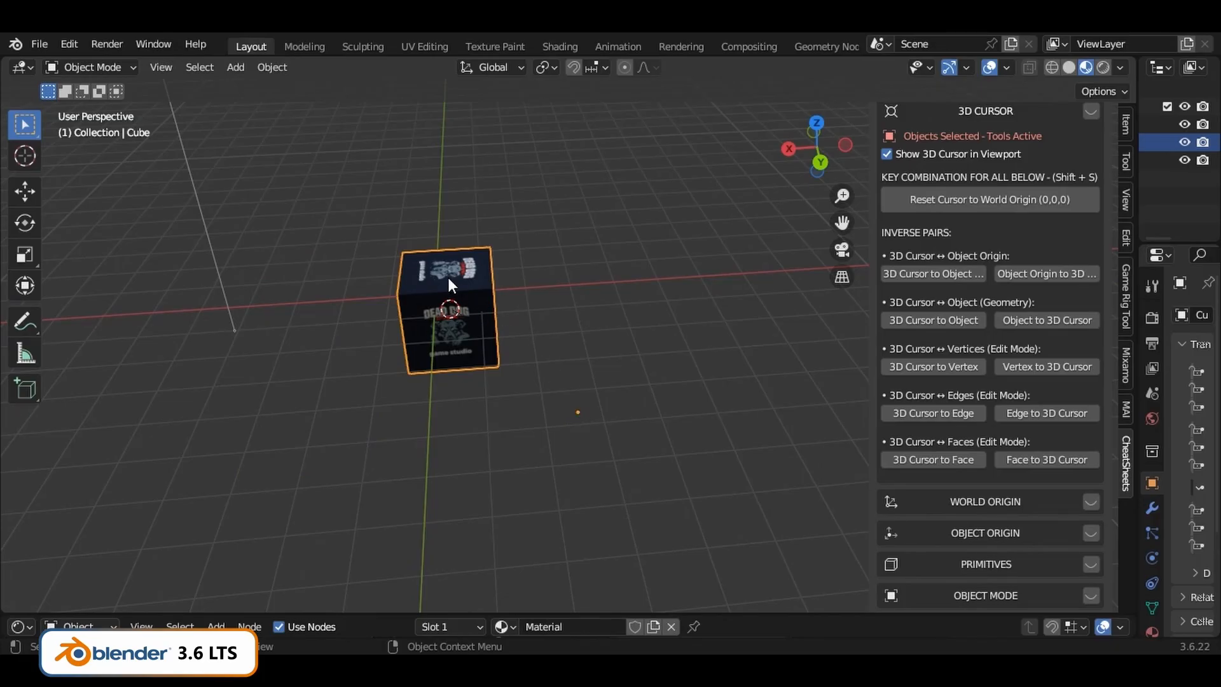
pyautogui.moveTo(659, 355); pyautogui.dragTo(531, 430, button='middle')
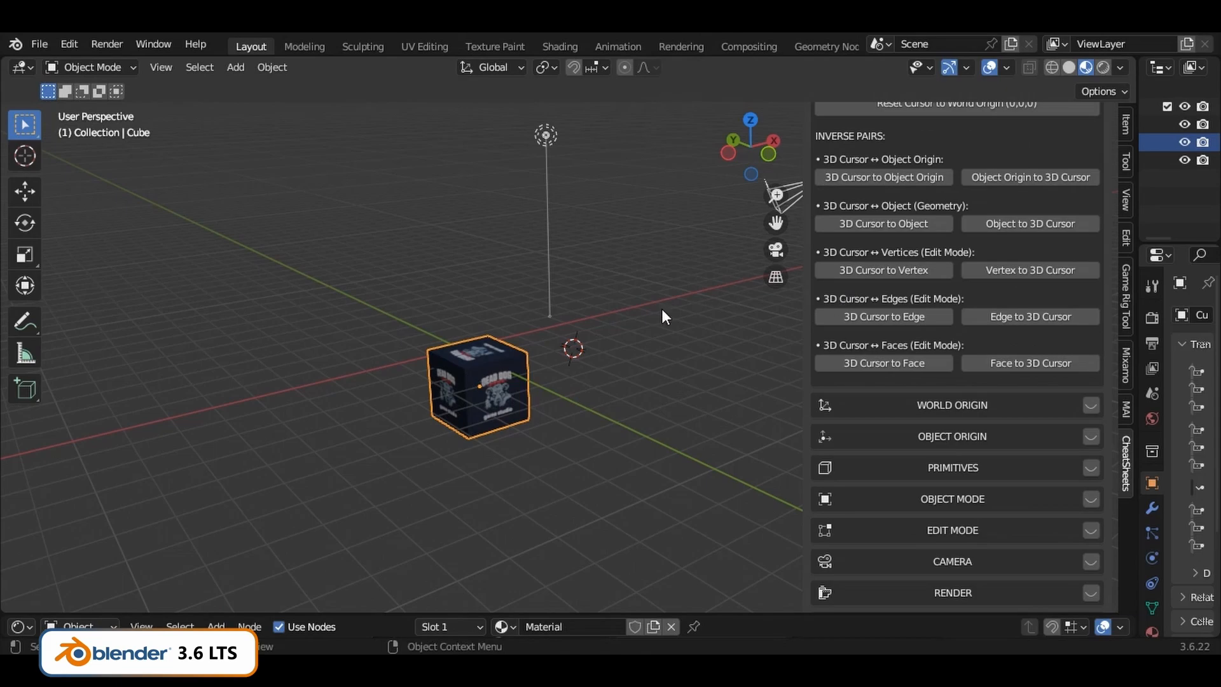
# Collapse the CheatSheets Viewport section and switch the cube to Edit Mode for the 3D cursor vertex tools
pyautogui.moveTo(646, 332); pyautogui.dragTo(574, 430, button='middle')
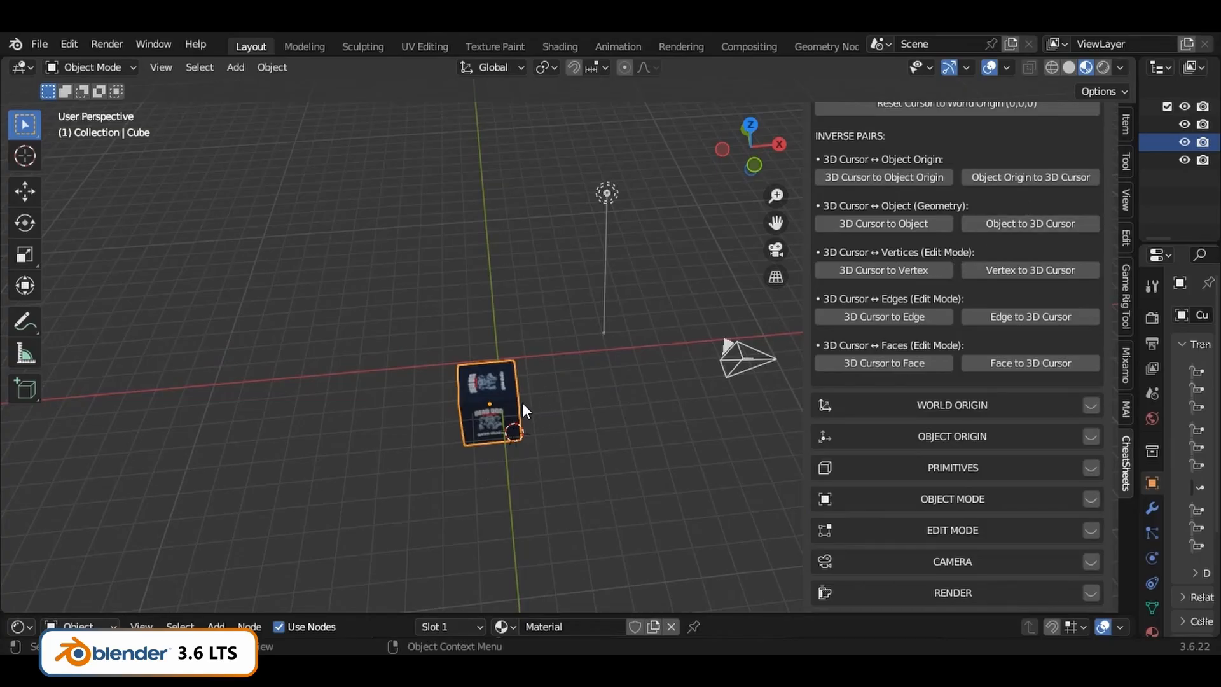
pyautogui.scroll(3, 502, 416)
pyautogui.scroll(12, 1006, 235)
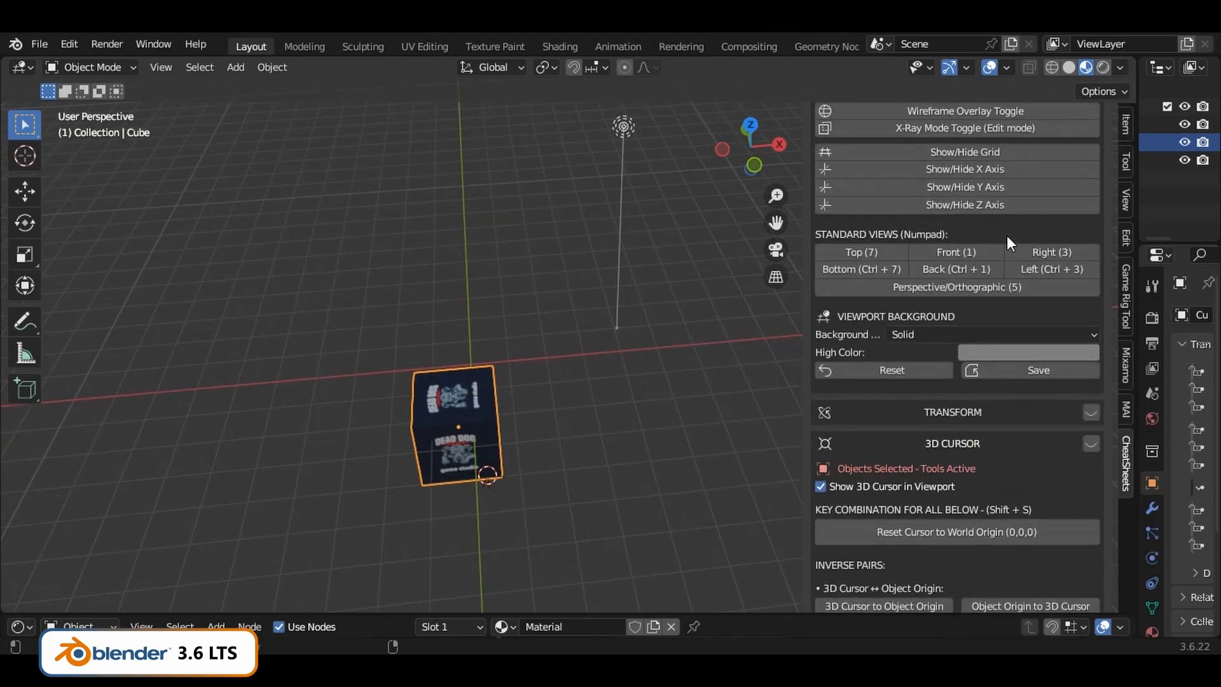
pyautogui.scroll(15, 1006, 236)
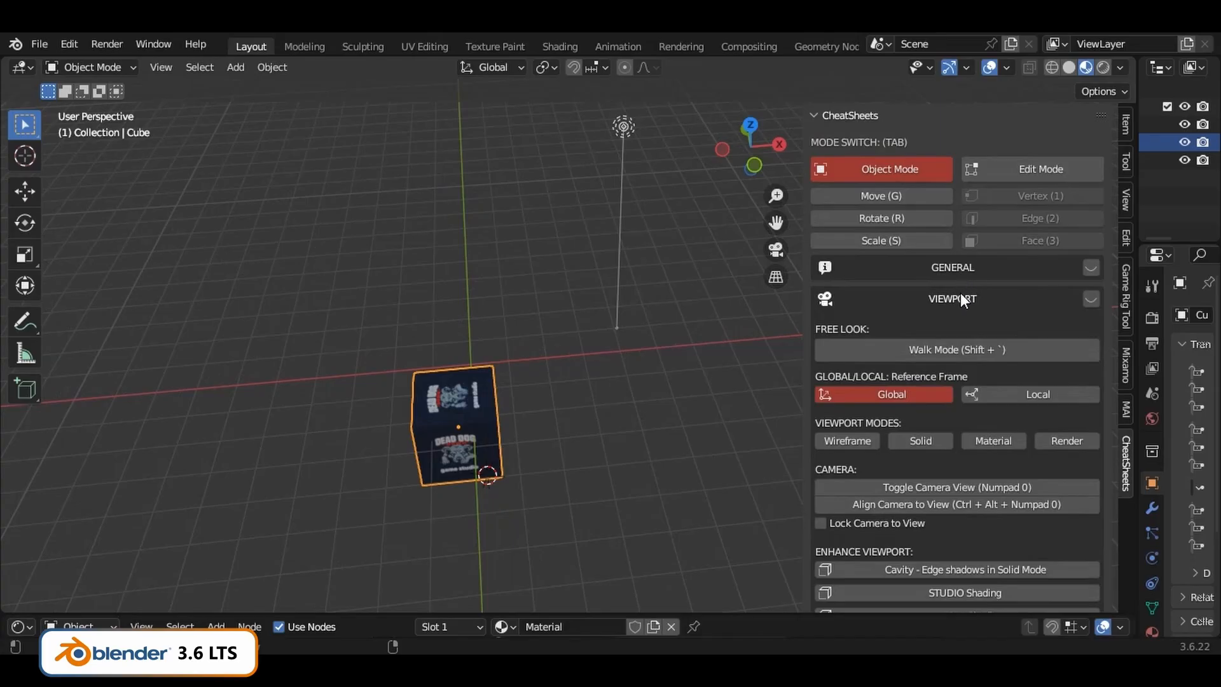
pyautogui.click(963, 299)
pyautogui.click(1036, 167)
pyautogui.scroll(-1, 1004, 292)
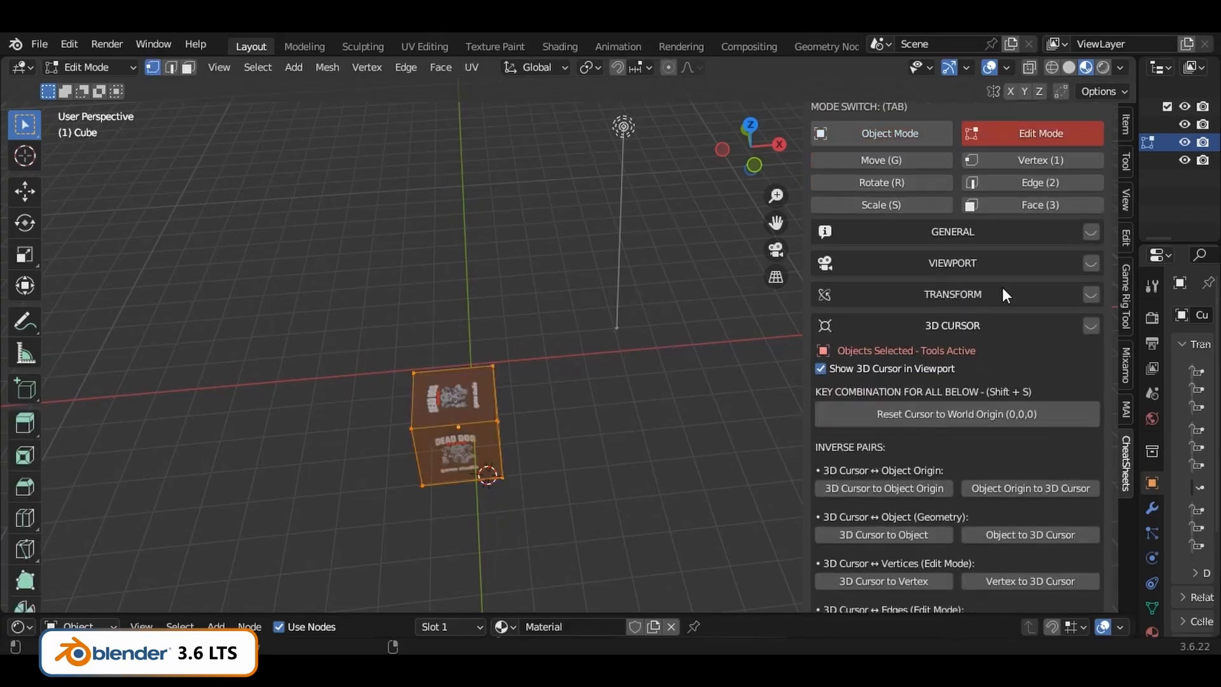
pyautogui.scroll(-10, 996, 280)
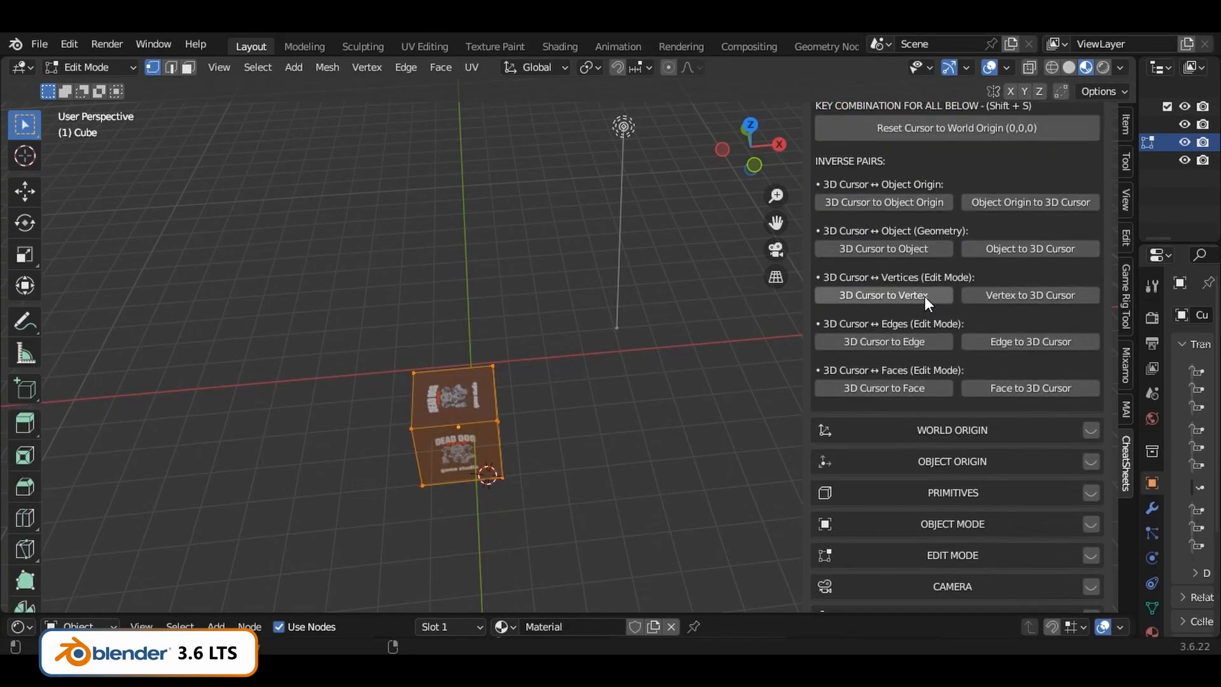
pyautogui.moveTo(604, 430); pyautogui.dragTo(695, 341, button='middle')
pyautogui.moveTo(594, 409); pyautogui.dragTo(701, 386, button='middle')
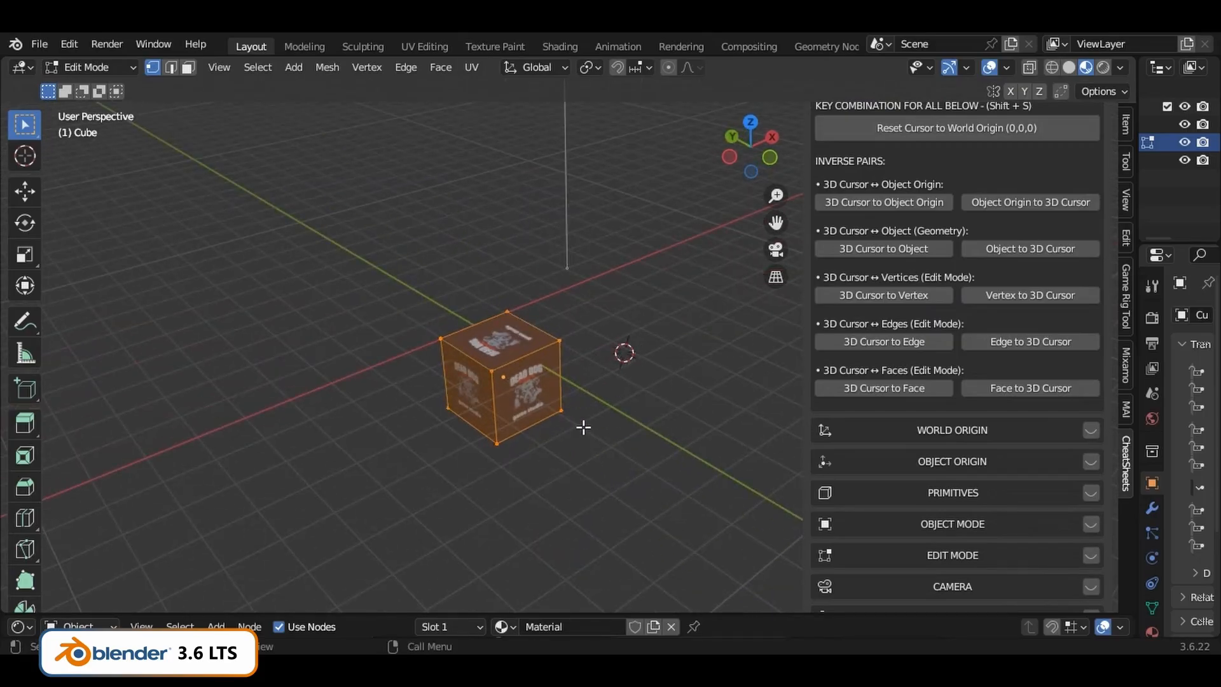
# Select a top corner vertex of the cube, snap the 3D cursor to it, and inspect the placement up close
pyautogui.moveTo(581, 425); pyautogui.dragTo(554, 337, button='middle')
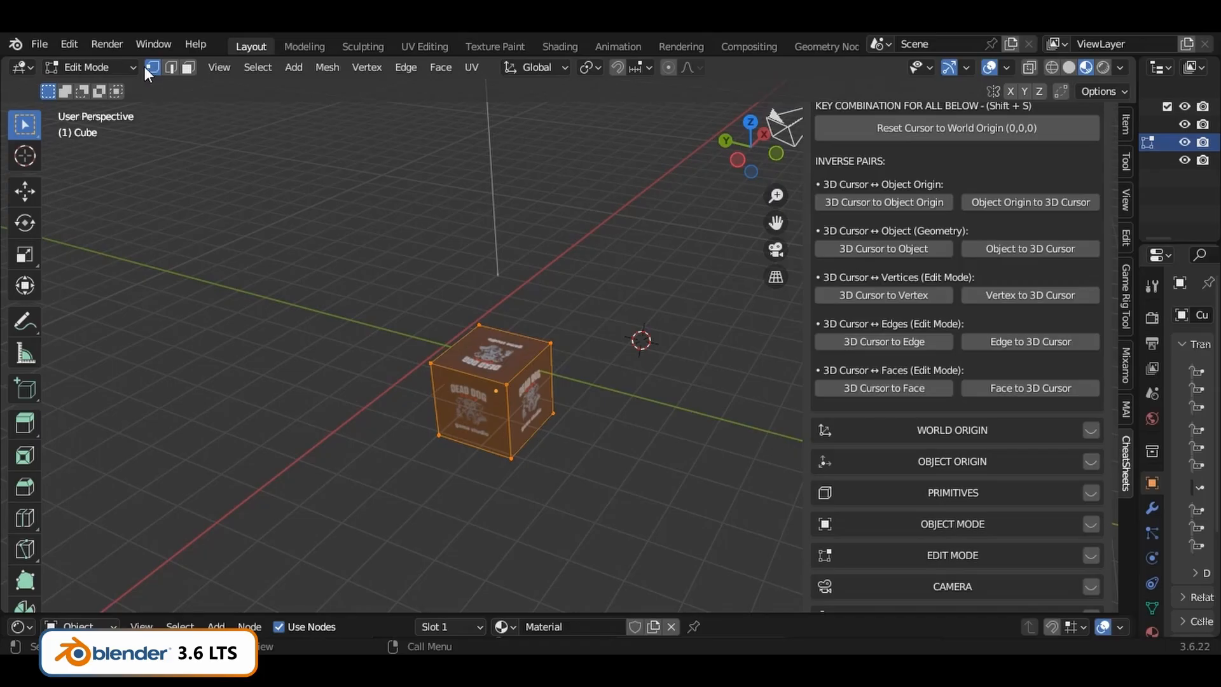
pyautogui.click(490, 329)
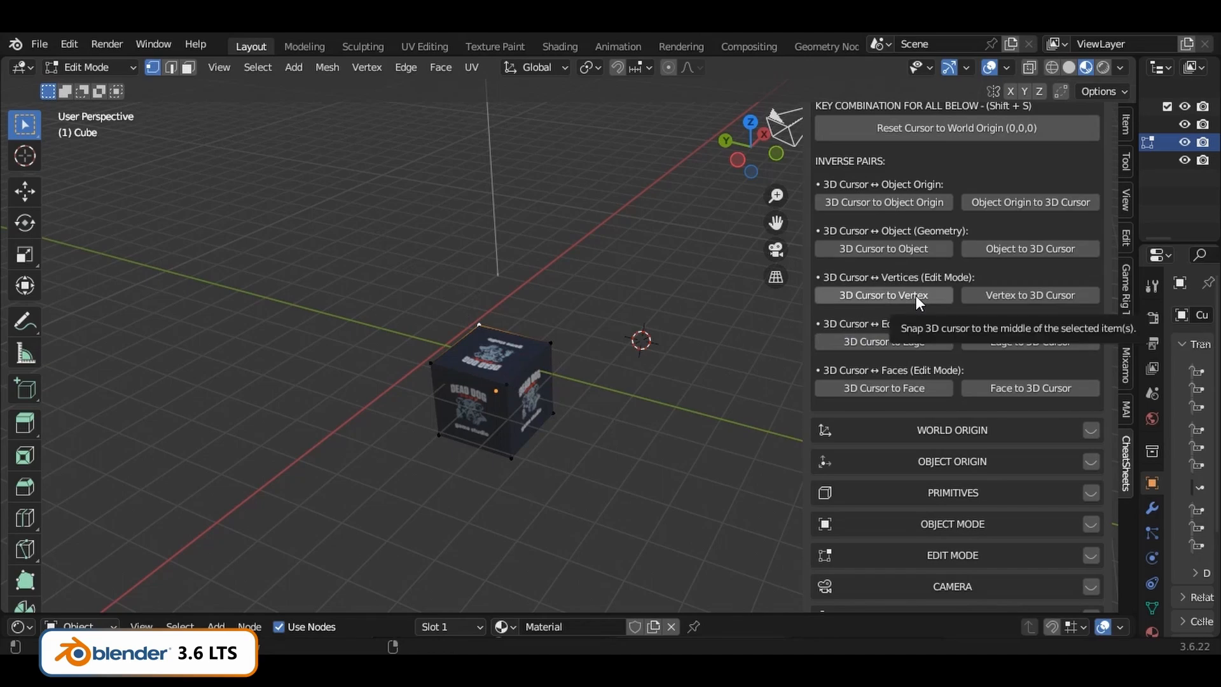
pyautogui.click(874, 292)
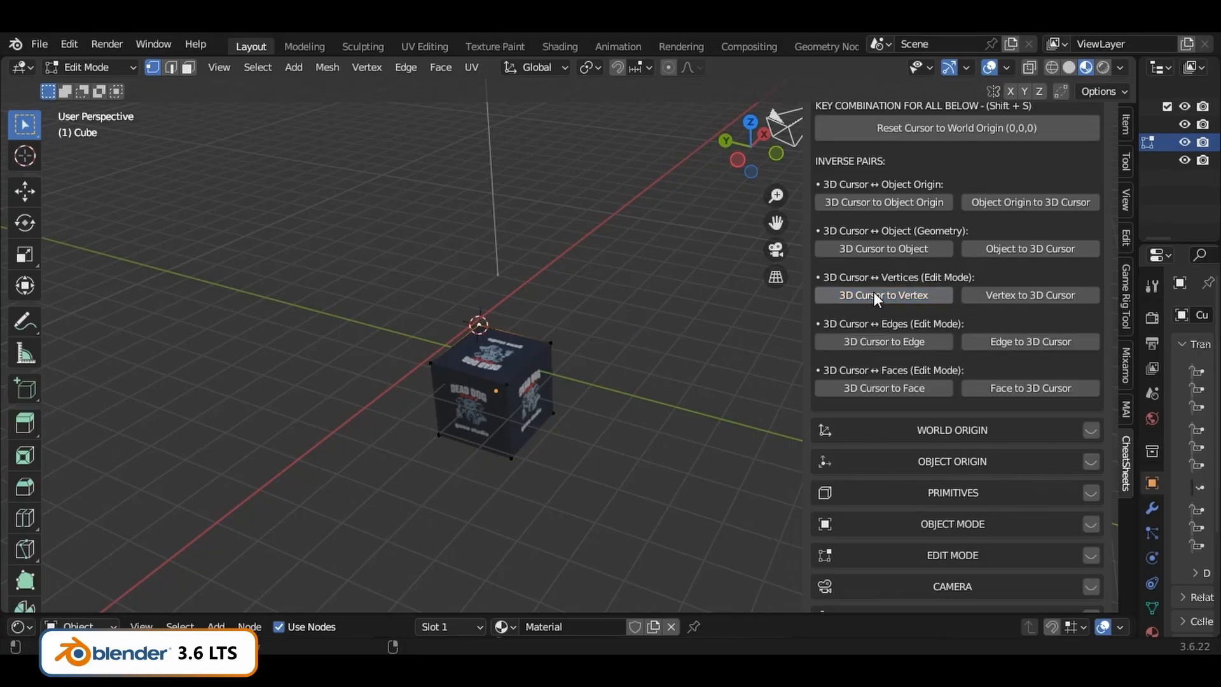
pyautogui.moveTo(439, 376); pyautogui.dragTo(584, 314, button='middle')
pyautogui.scroll(5, 592, 281)
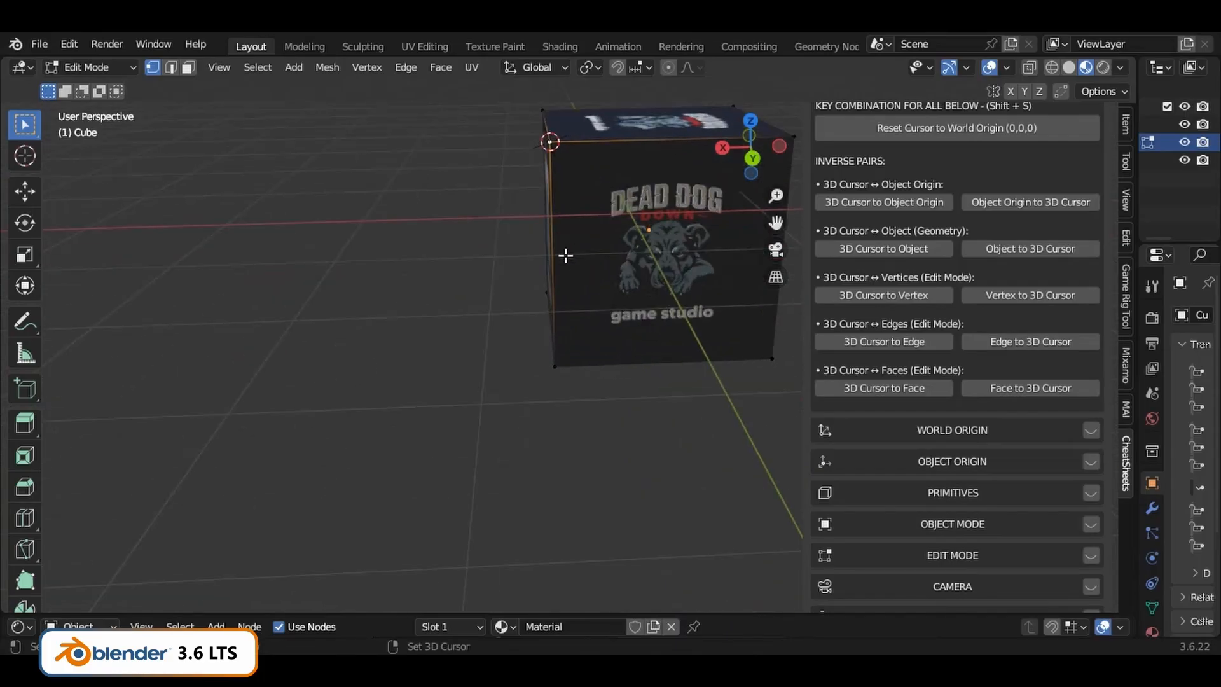
pyautogui.keyDown('shift'); pyautogui.moveTo(564, 256); pyautogui.dragTo(528, 469, button='middle'); pyautogui.keyUp('shift')
pyautogui.scroll(1, 533, 320)
pyautogui.scroll(1, 533, 320)
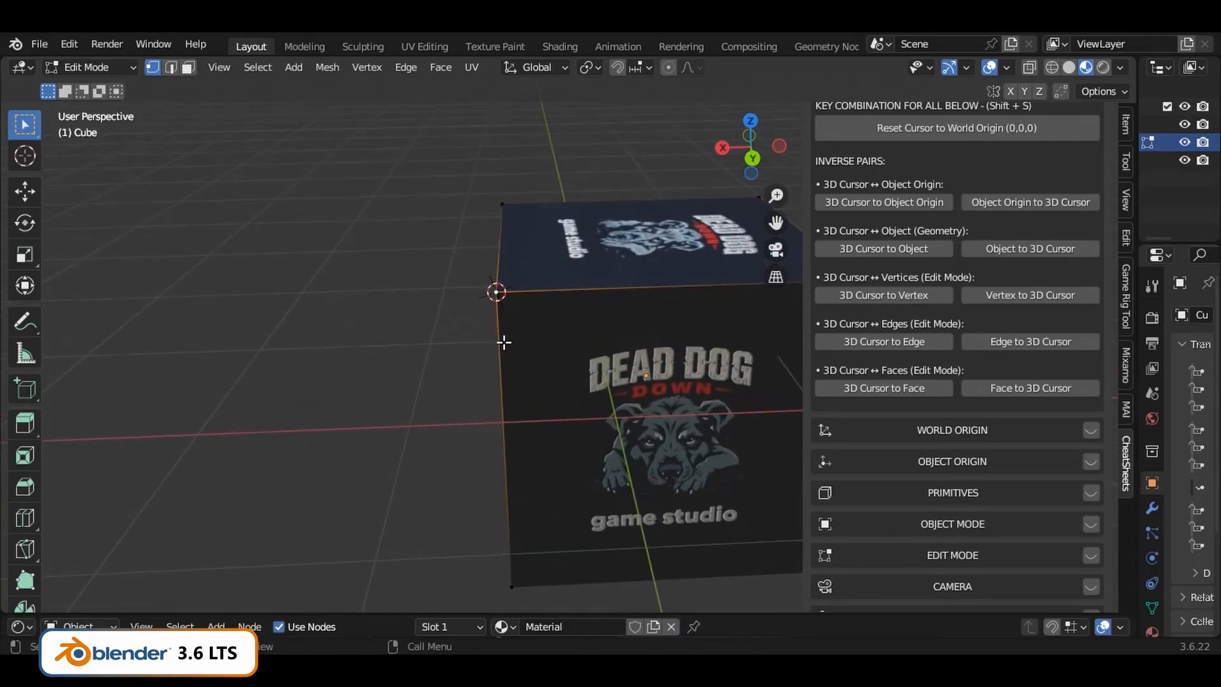
pyautogui.moveTo(504, 342); pyautogui.dragTo(589, 406, button='middle')
pyautogui.scroll(-4, 445, 400)
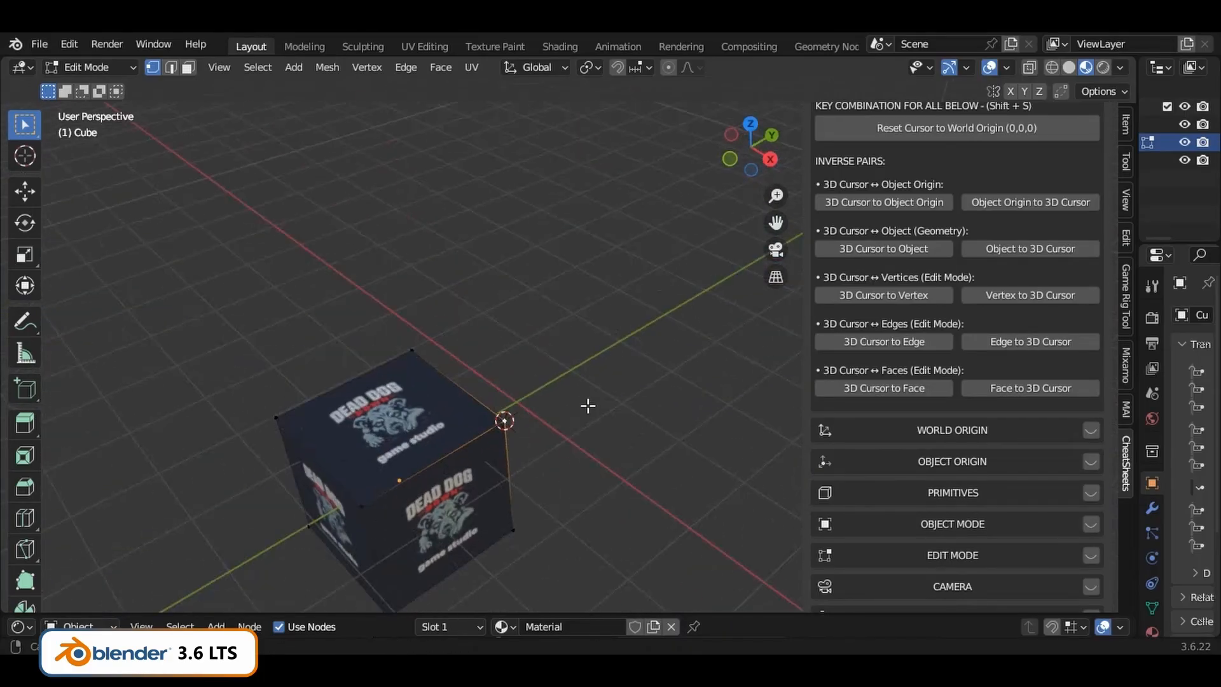
# Place the 3D cursor in empty space beside the cube and snap the selected corner vertex to it
pyautogui.keyDown('shift'); pyautogui.moveTo(668, 538); pyautogui.dragTo(606, 454, button='middle'); pyautogui.keyUp('shift')
pyautogui.keyDown('shift'); pyautogui.rightClick(552, 297); pyautogui.keyUp('shift')
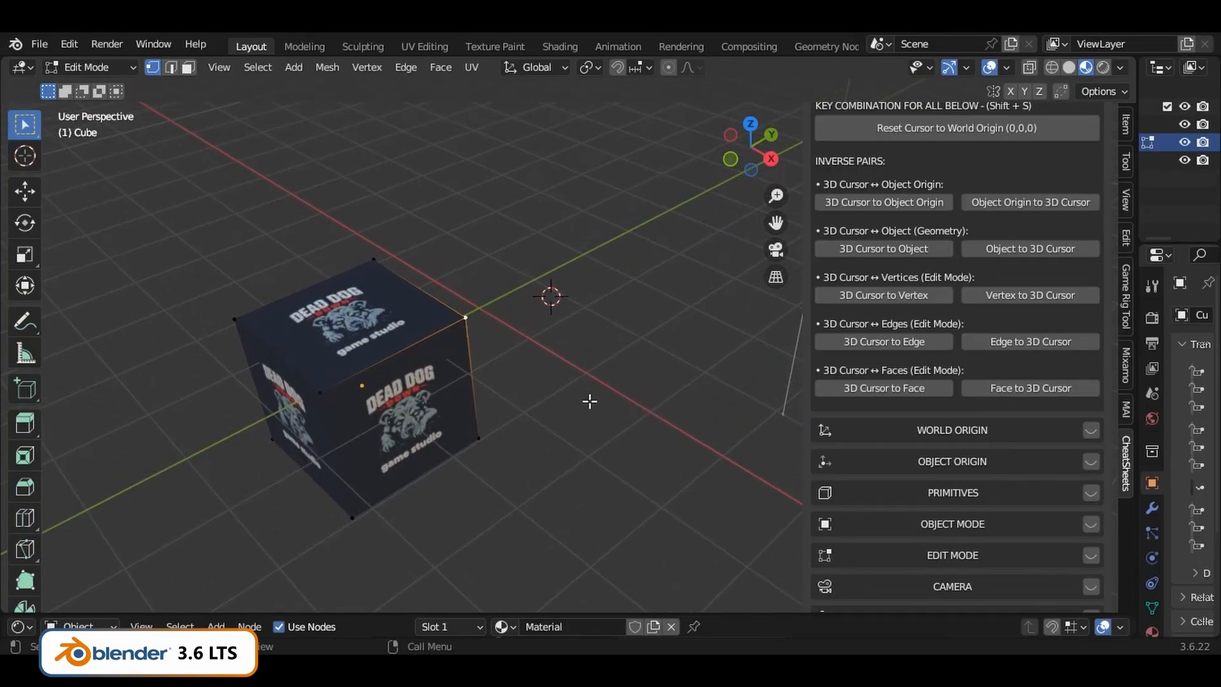
pyautogui.click(1031, 295)
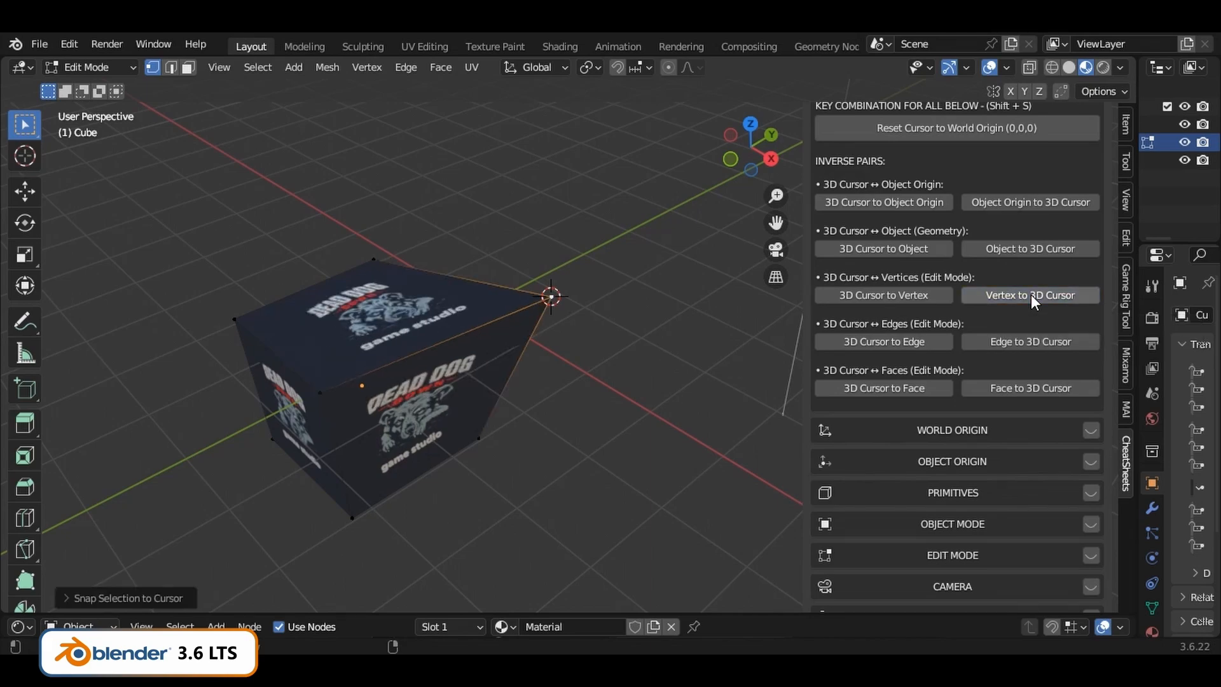
# Try moving, scaling and rotating the cube's other top vertices, and undo the corner vertex's snap to the 3D cursor
pyautogui.click(370, 258)
pyautogui.press('g')
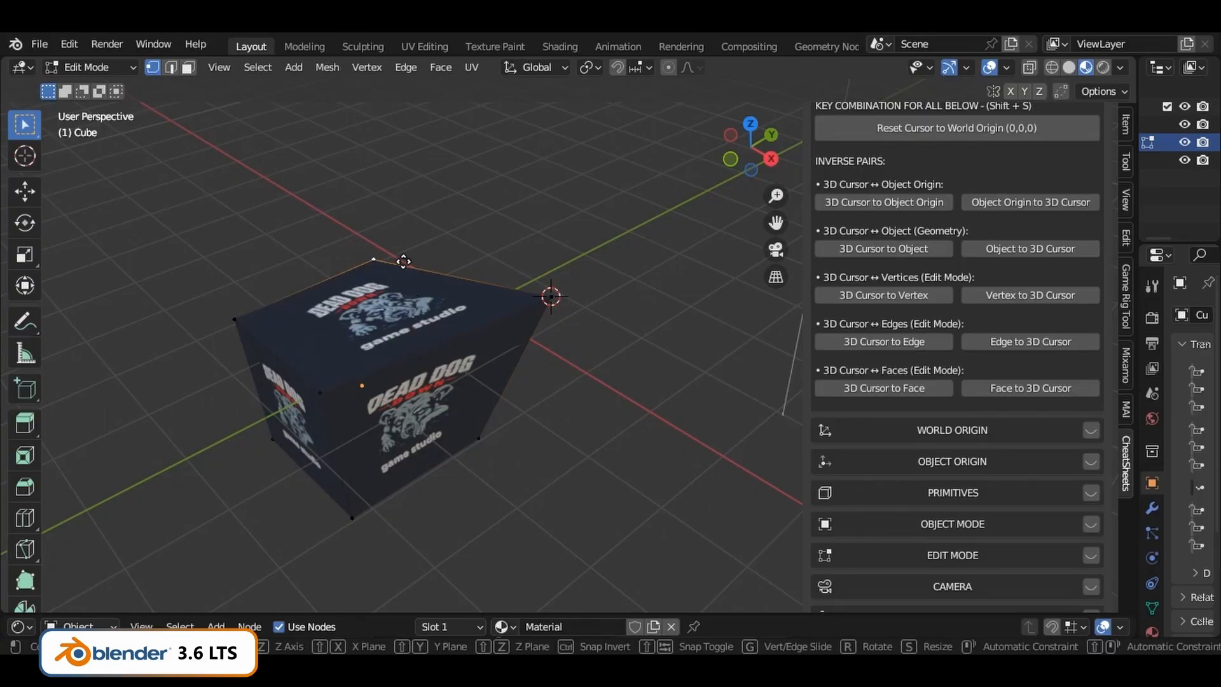
pyautogui.rightClick(402, 303)
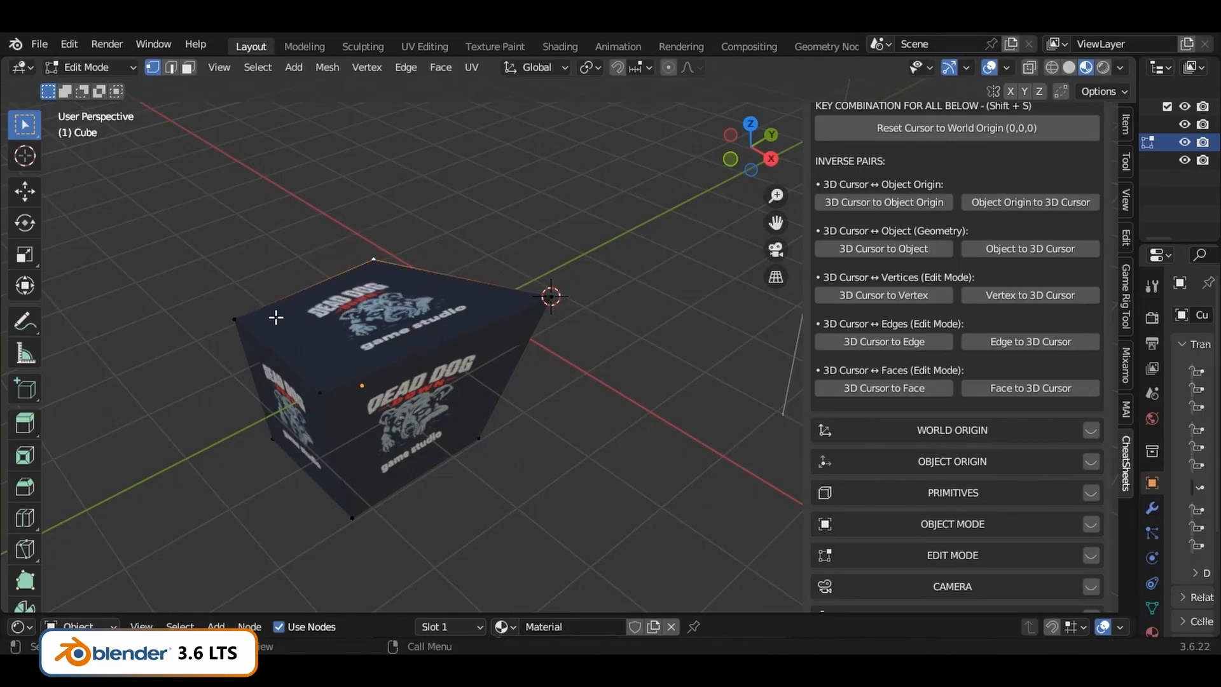
pyautogui.keyDown('shift'); pyautogui.click(235, 320); pyautogui.keyUp('shift')
pyautogui.press('s')
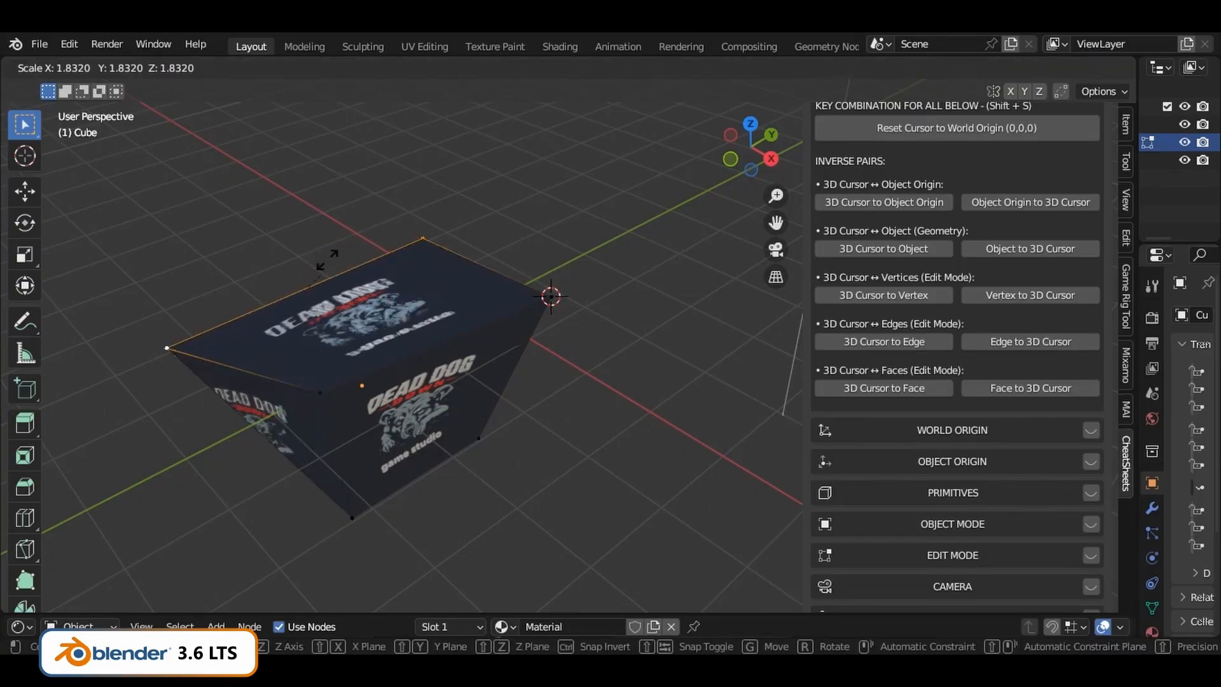
pyautogui.rightClick(338, 266)
pyautogui.press('r')
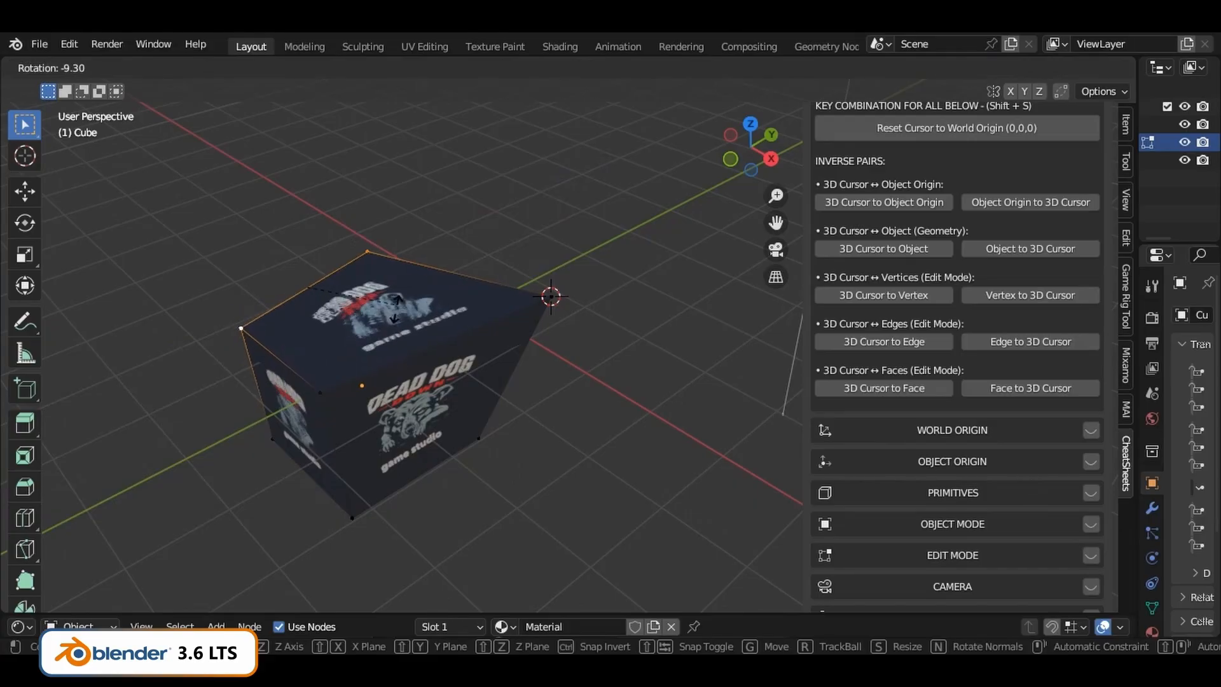
pyautogui.rightClick(508, 278)
pyautogui.hotkey('ctrl', 'z')
pyautogui.hotkey('ctrl', 'z')
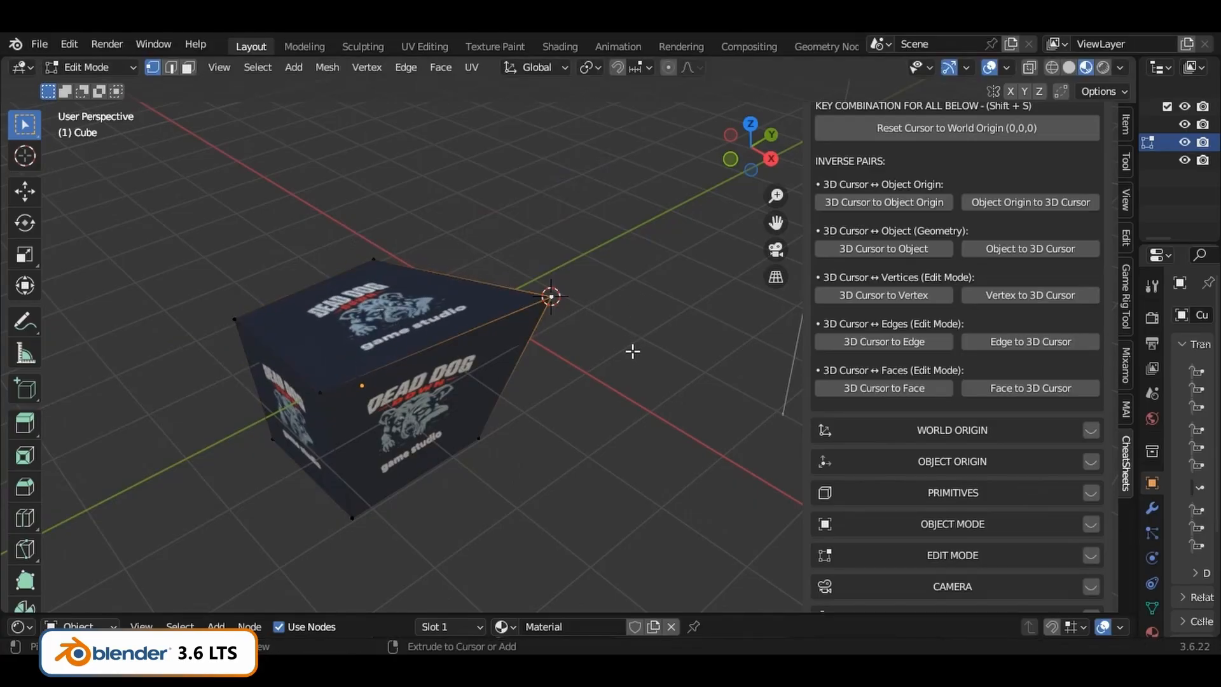
pyautogui.hotkey('ctrl', 'z')
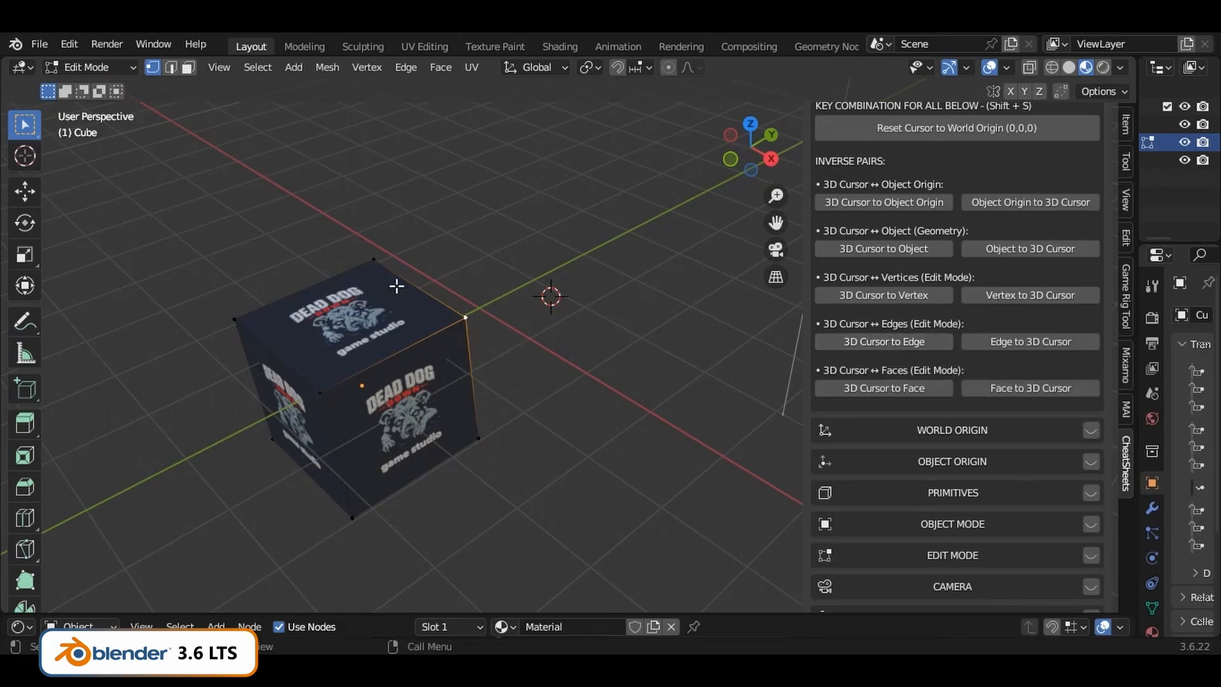
# Switch to edge selection, select a top edge of the cube and snap the 3D cursor to it
pyautogui.click(171, 67)
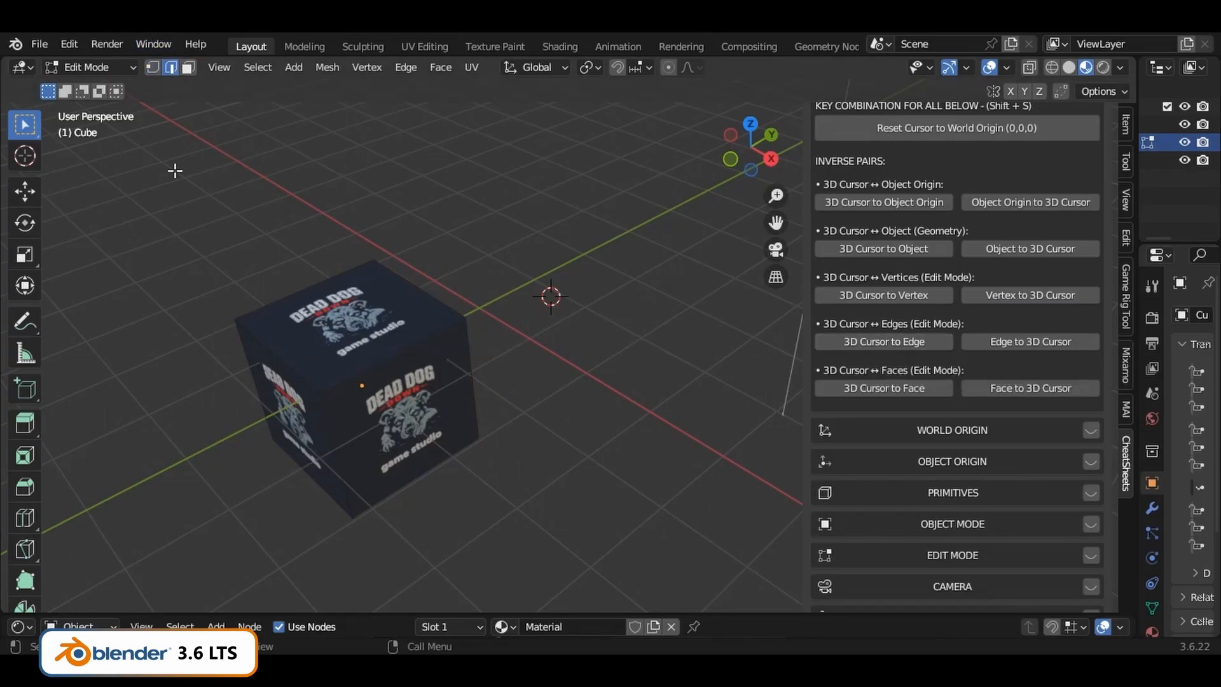
pyautogui.click(421, 290)
pyautogui.click(888, 341)
pyautogui.moveTo(572, 283); pyautogui.dragTo(627, 392, button='middle')
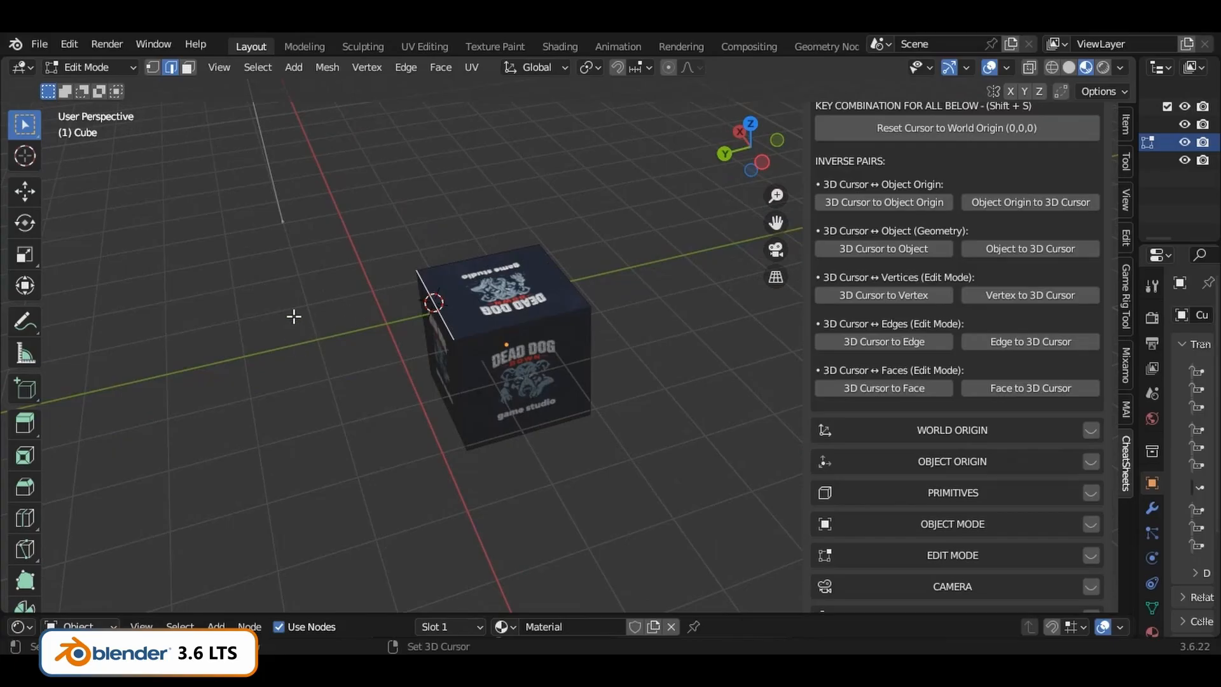
# Place the 3D cursor away from the cube, try snapping the selected top edge to it, and undo the edge snap
pyautogui.keyDown('shift'); pyautogui.rightClick(297, 260); pyautogui.keyUp('shift')
pyautogui.moveTo(352, 380); pyautogui.dragTo(395, 391, button='middle')
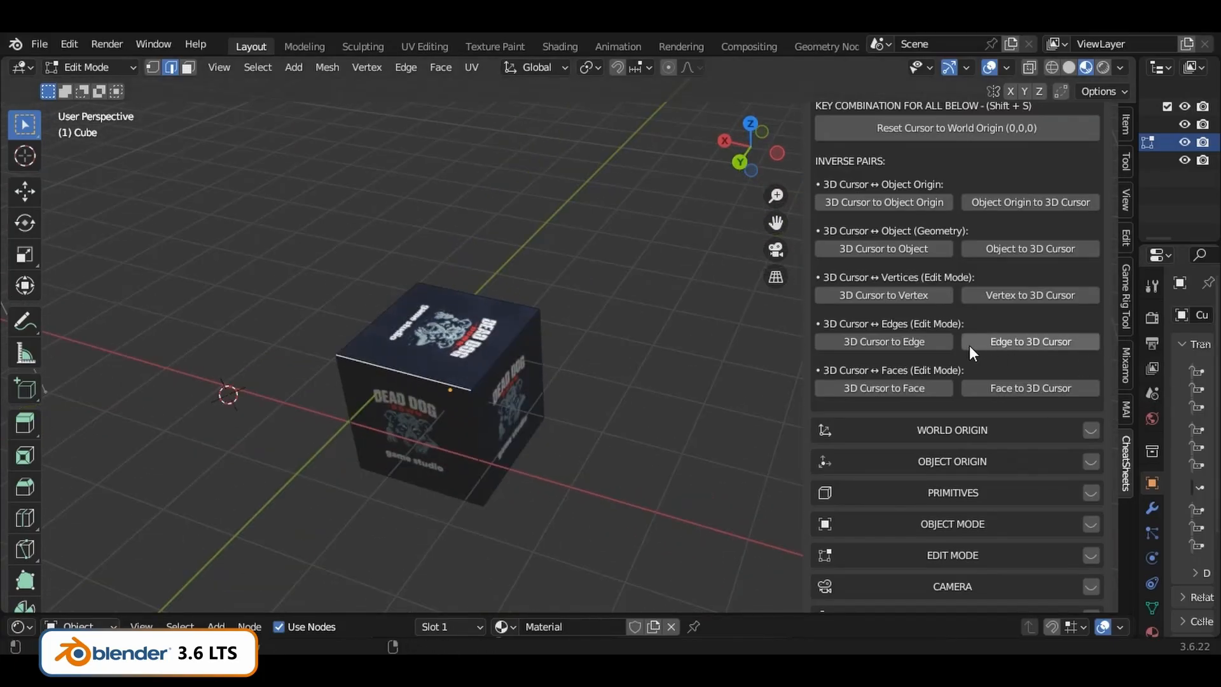
pyautogui.click(918, 335)
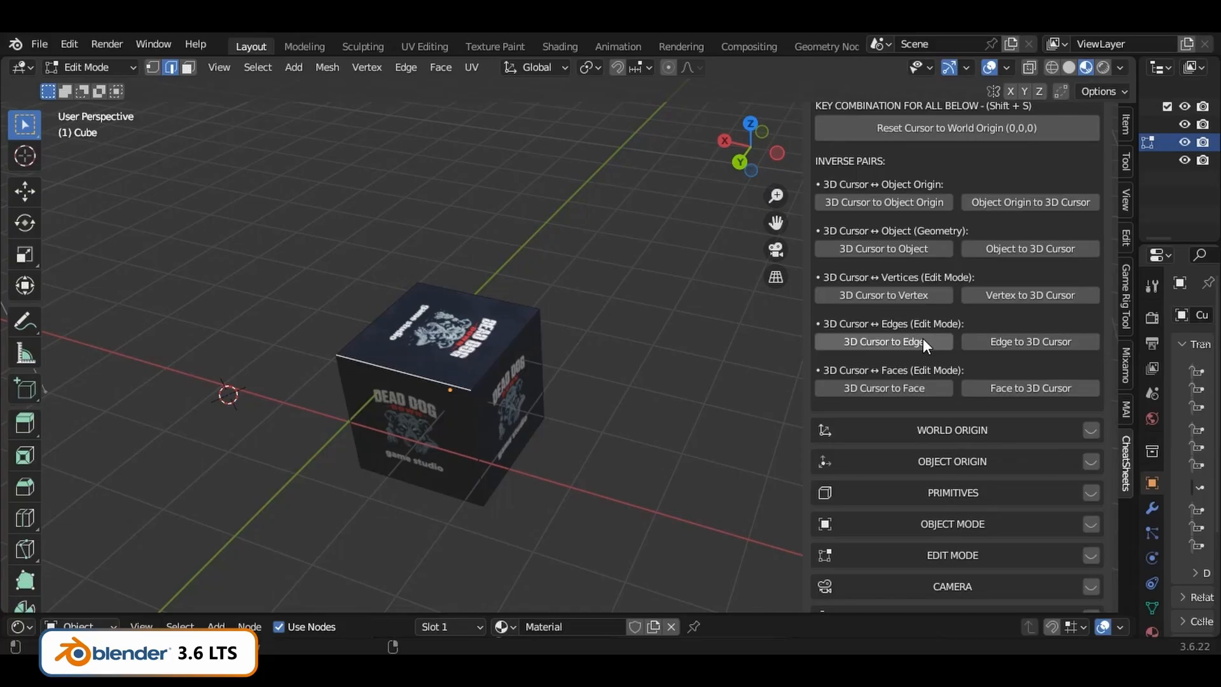
pyautogui.click(1043, 340)
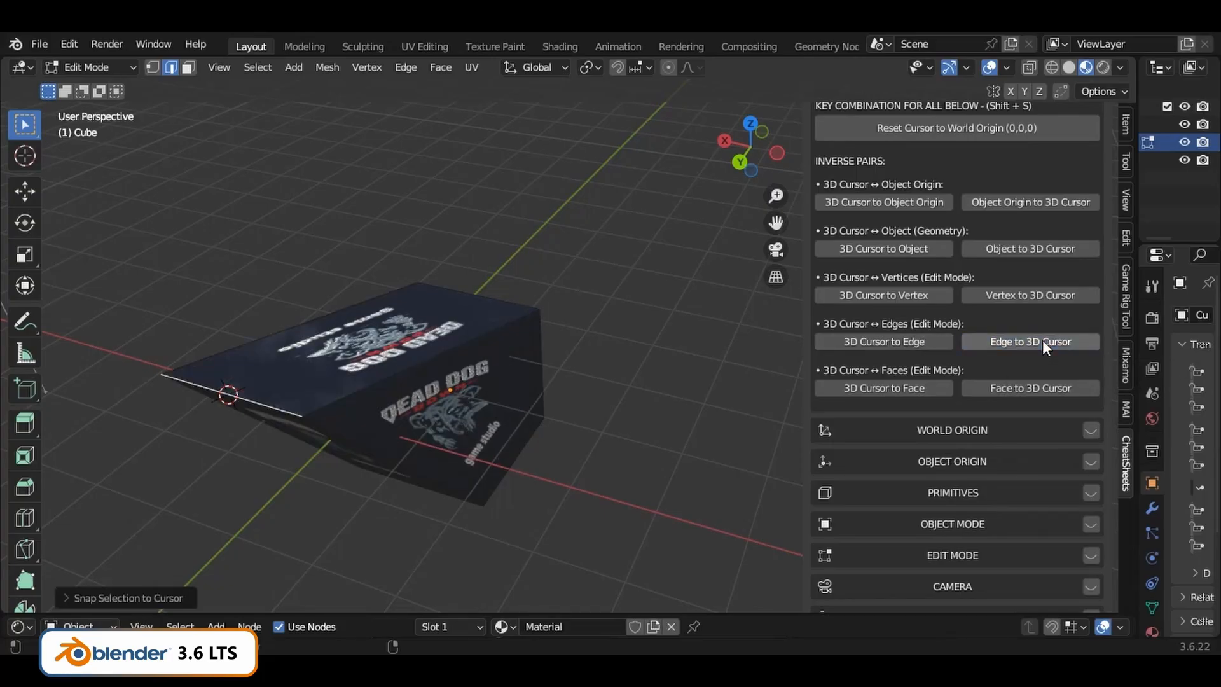
pyautogui.moveTo(407, 381); pyautogui.dragTo(613, 376, button='middle')
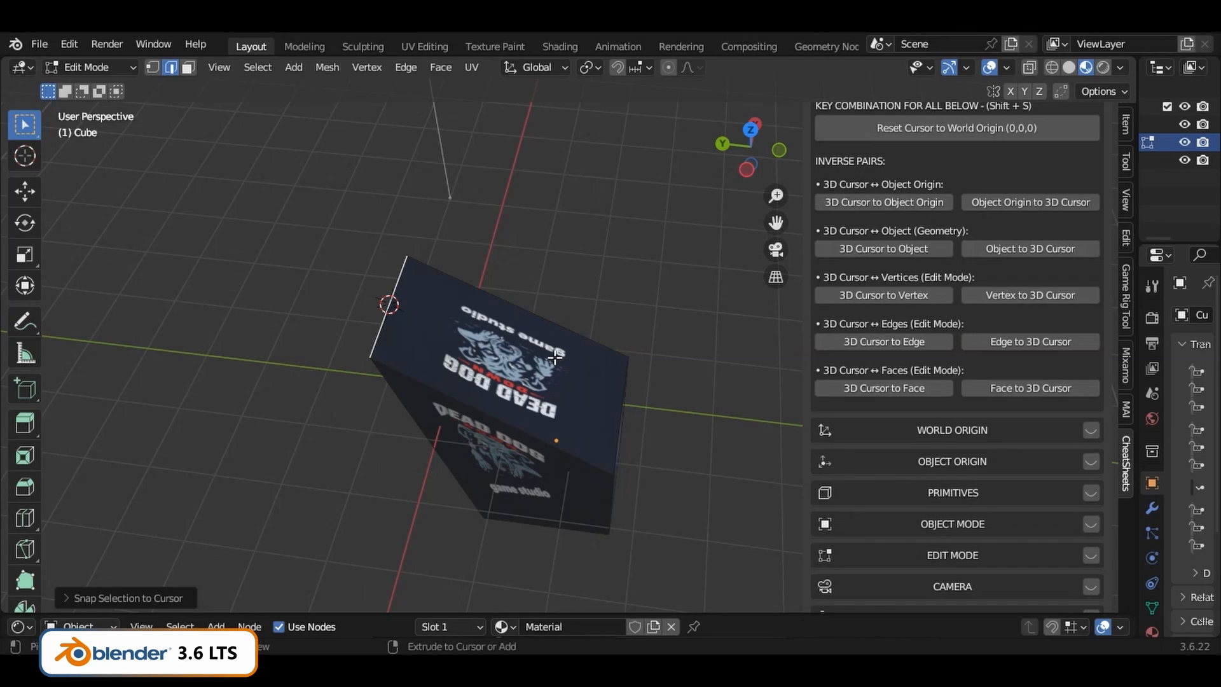
pyautogui.hotkey('ctrl', 'z')
pyautogui.moveTo(689, 387); pyautogui.dragTo(470, 434, button='middle')
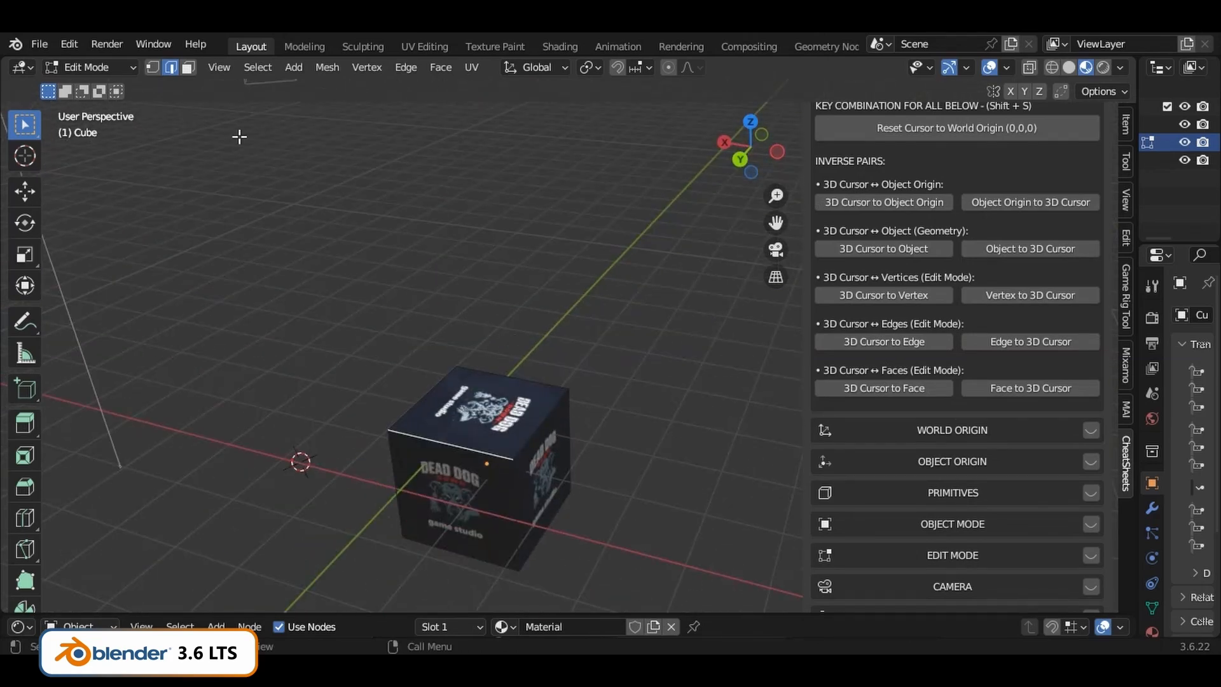
# Switch to face selection, select the cube's top face and snap the 3D cursor to it
pyautogui.click(187, 67)
pyautogui.click(498, 417)
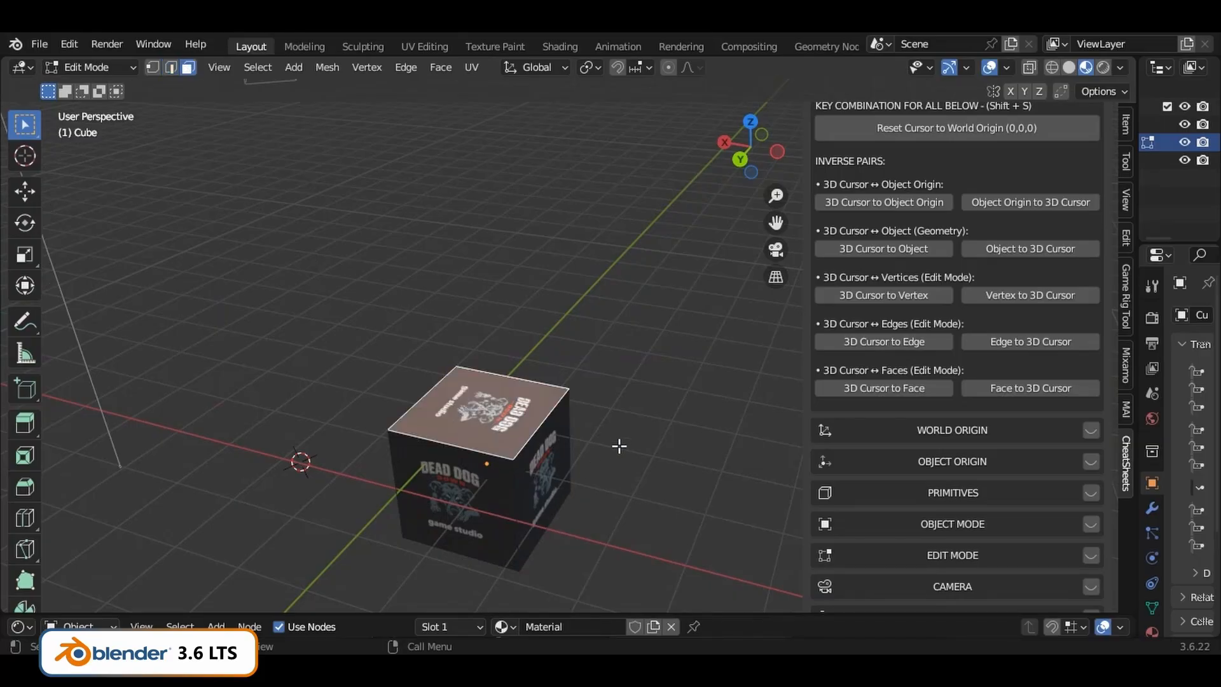
pyautogui.moveTo(632, 444); pyautogui.dragTo(701, 387, button='middle')
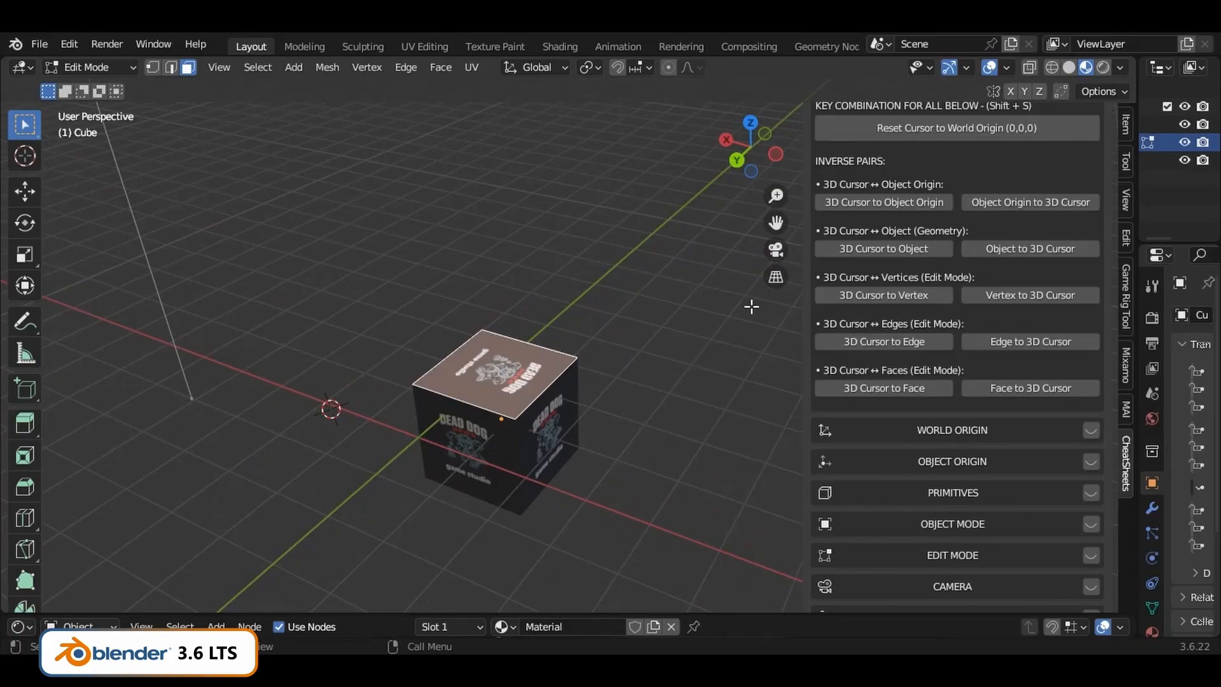
pyautogui.scroll(5, 952, 182)
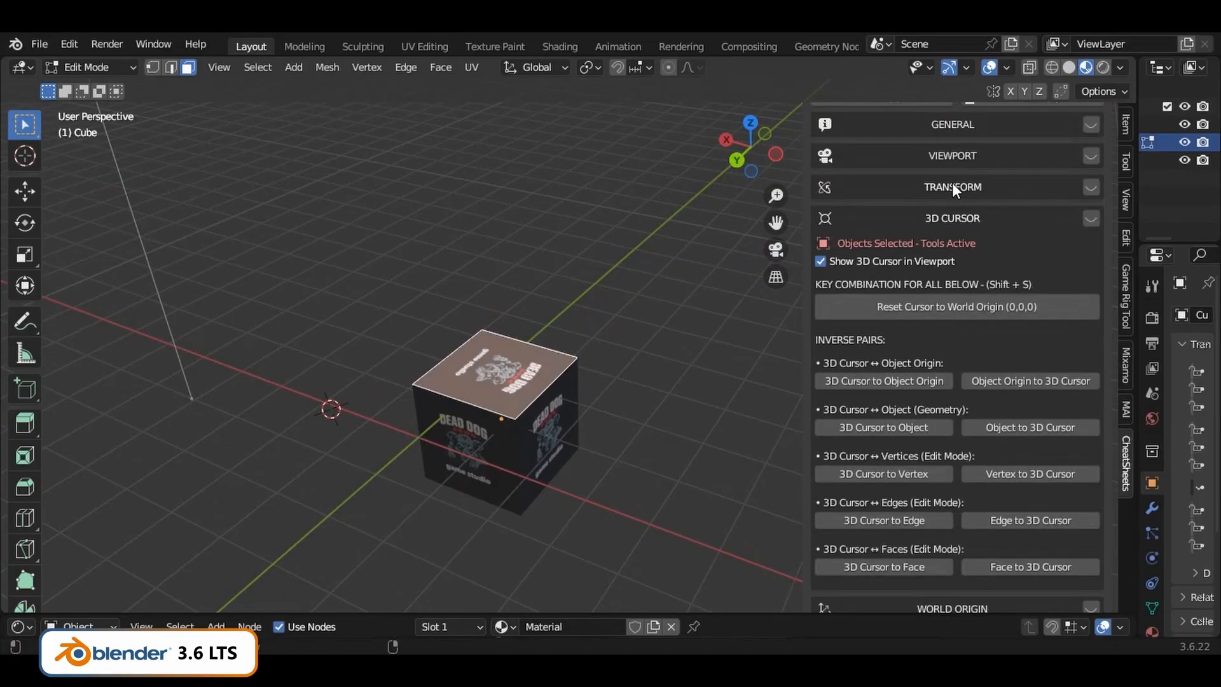
pyautogui.scroll(-5, 952, 182)
pyautogui.scroll(-7, 1047, 353)
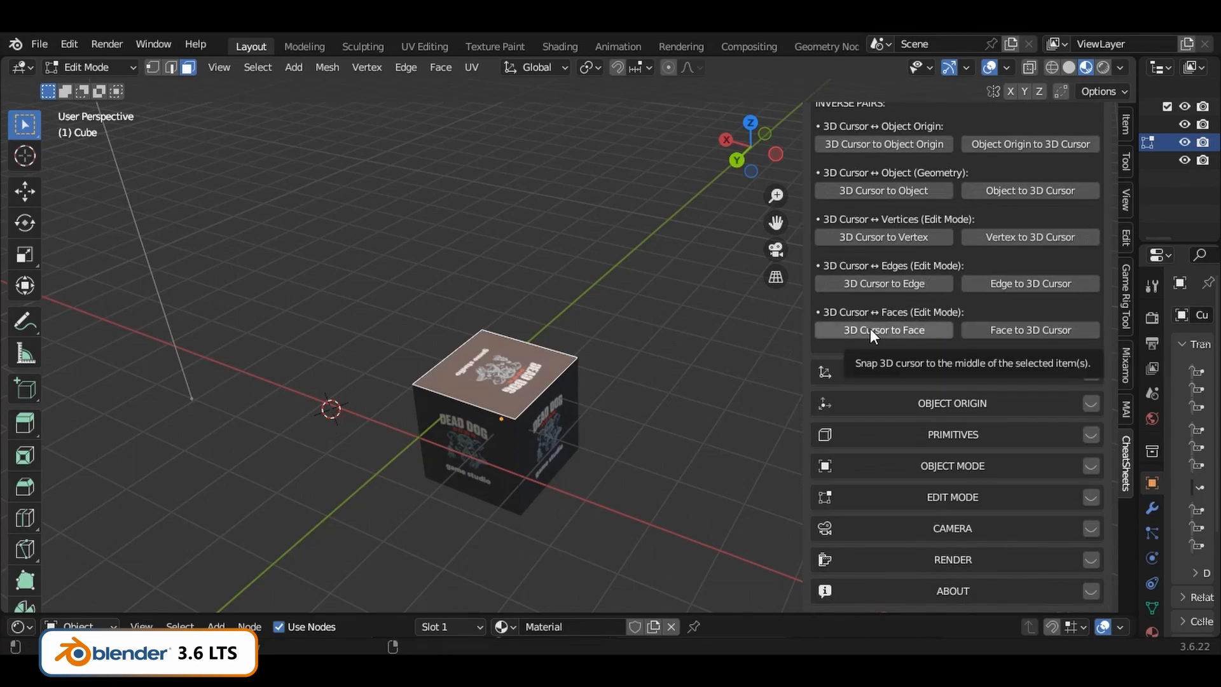
pyautogui.moveTo(565, 461); pyautogui.dragTo(547, 340, button='middle')
pyautogui.click(910, 330)
pyautogui.moveTo(655, 384); pyautogui.dragTo(389, 354, button='middle')
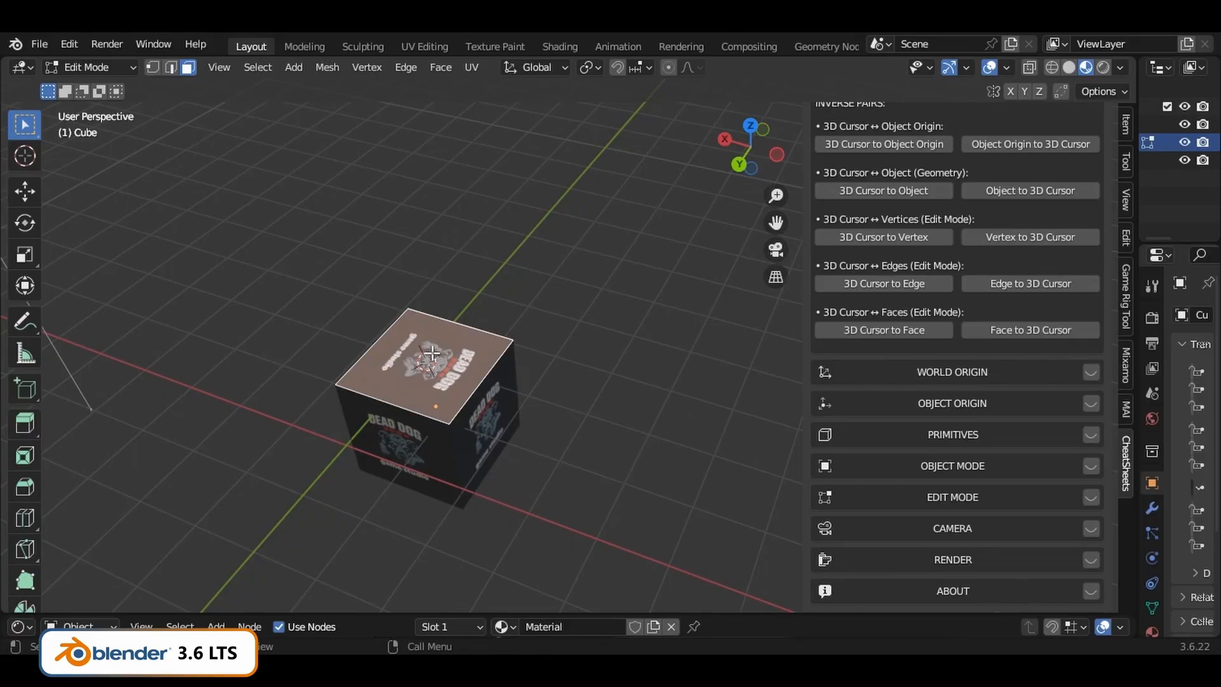
# Return to Object Mode, add a new cube at the 3D cursor and scale it down to less than half size
pyautogui.press('Tab')
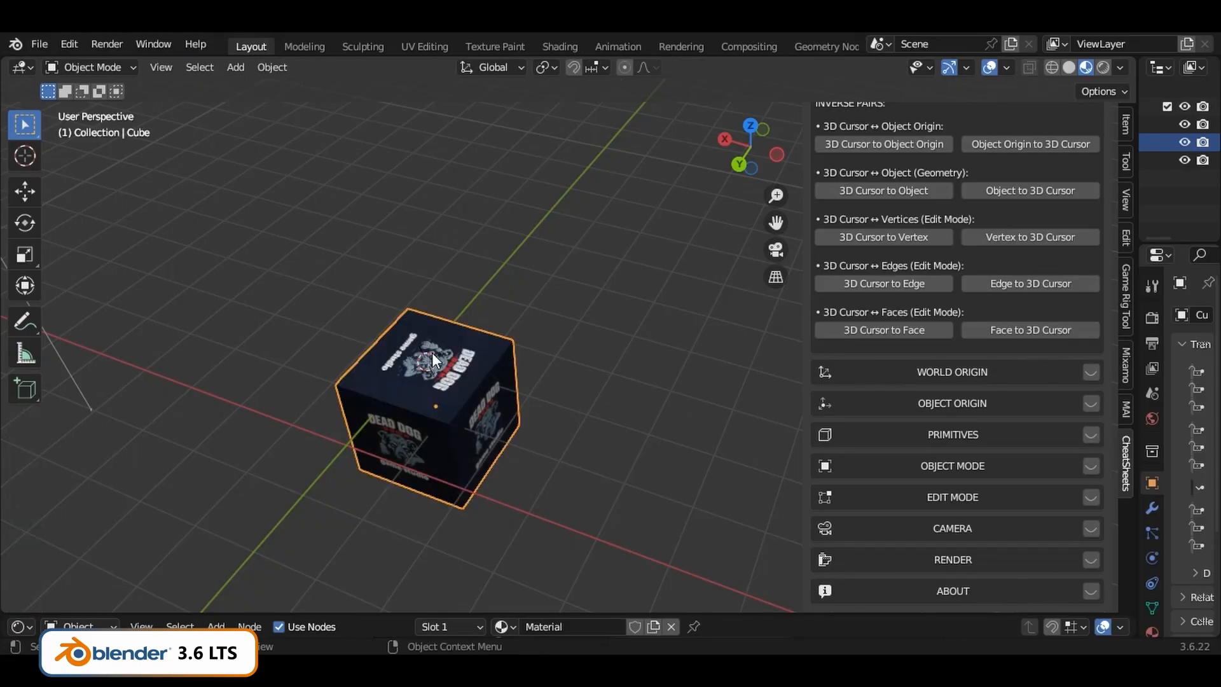
pyautogui.click(234, 66)
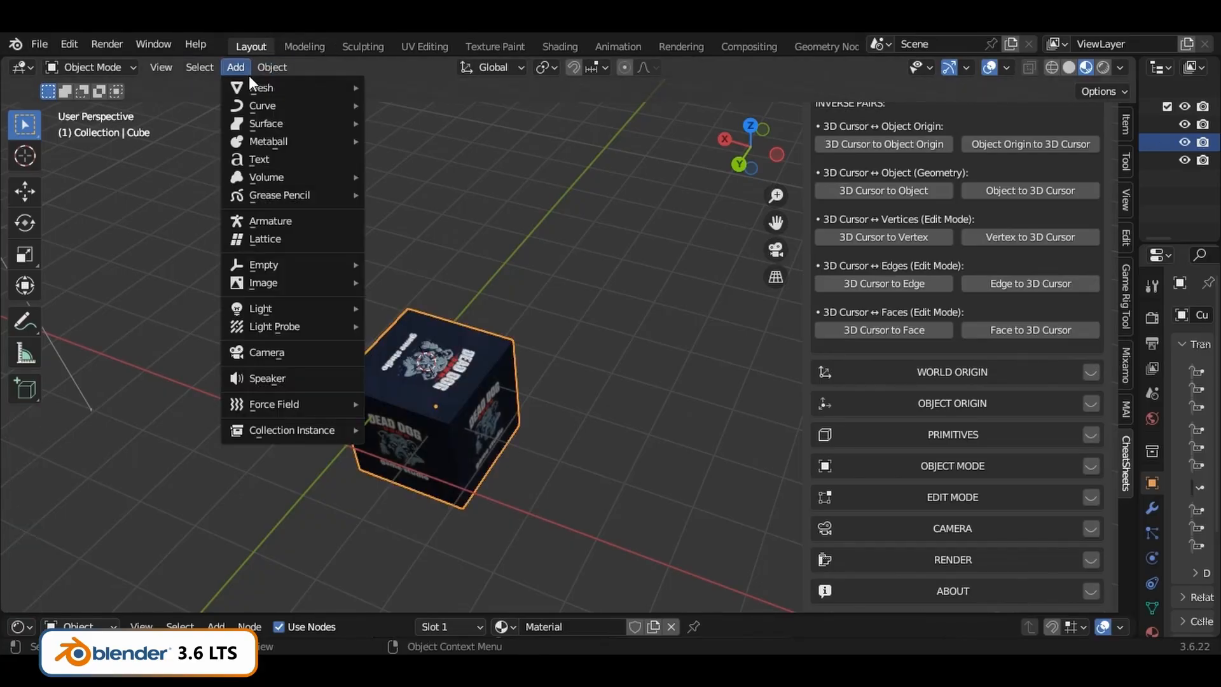
pyautogui.moveTo(258, 84)
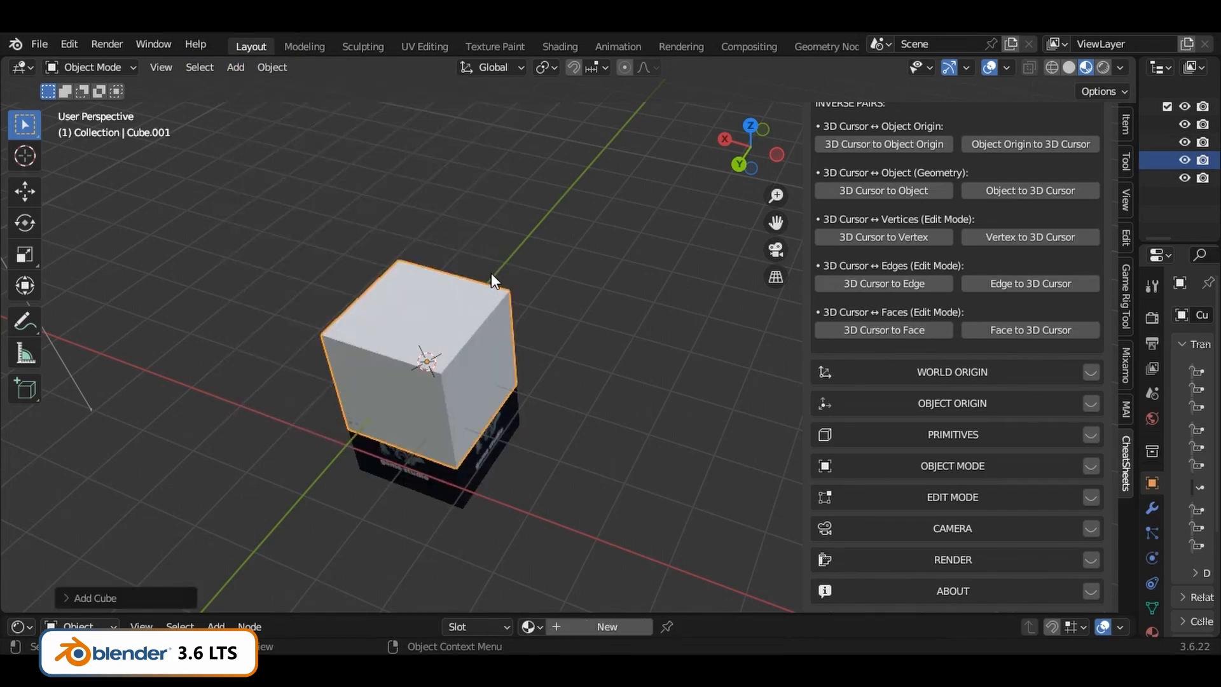
pyautogui.press('s')
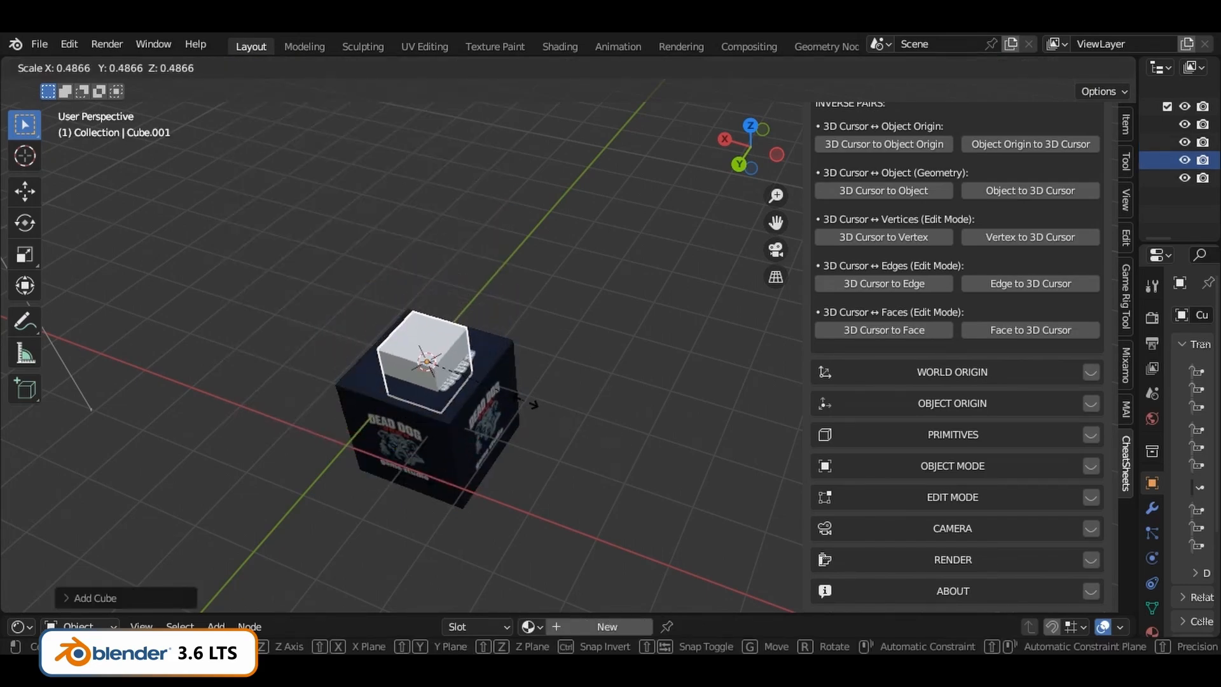
pyautogui.click(490, 381)
# Raise the small cube about 0.32 m along Z onto the textured cube's top face and switch it to Edit Mode
pyautogui.press('g')
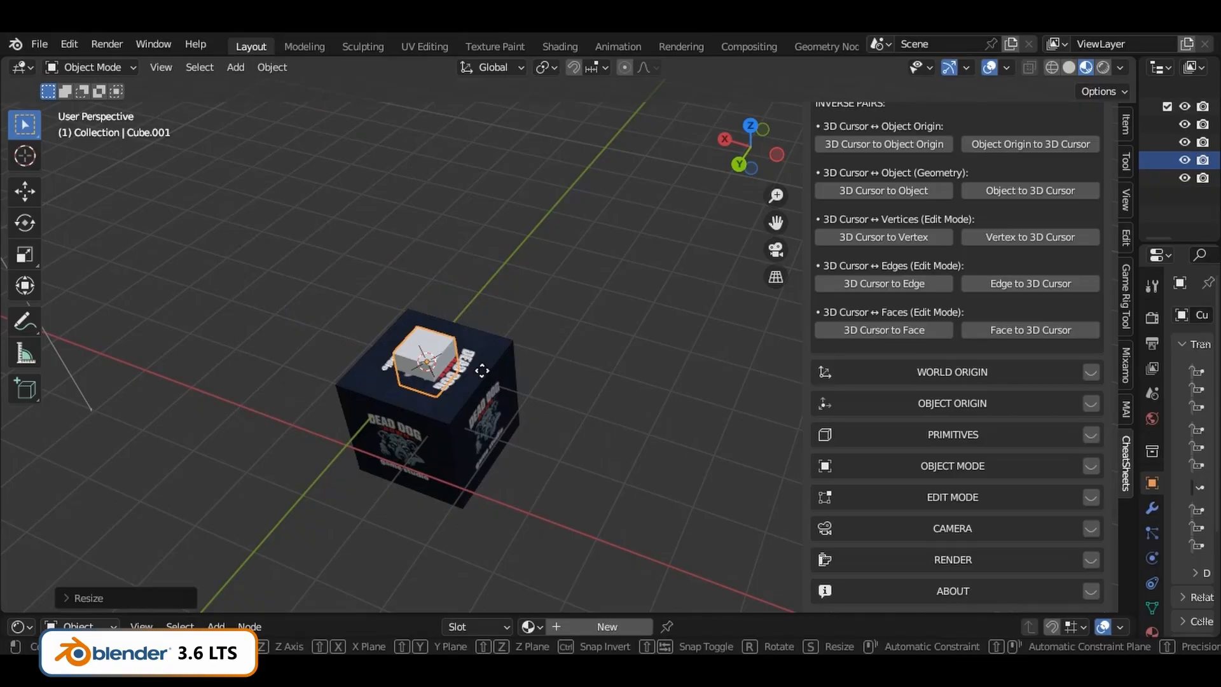
pyautogui.press('z')
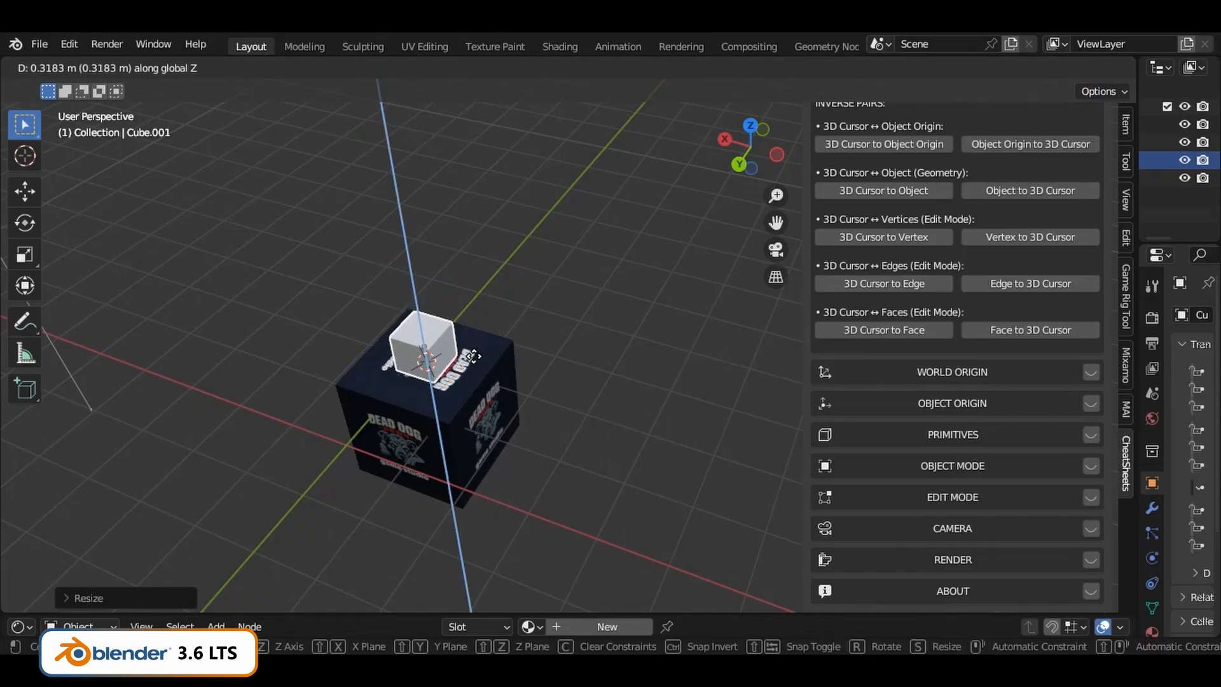
pyautogui.click(474, 357)
pyautogui.moveTo(581, 352); pyautogui.dragTo(376, 484, button='middle')
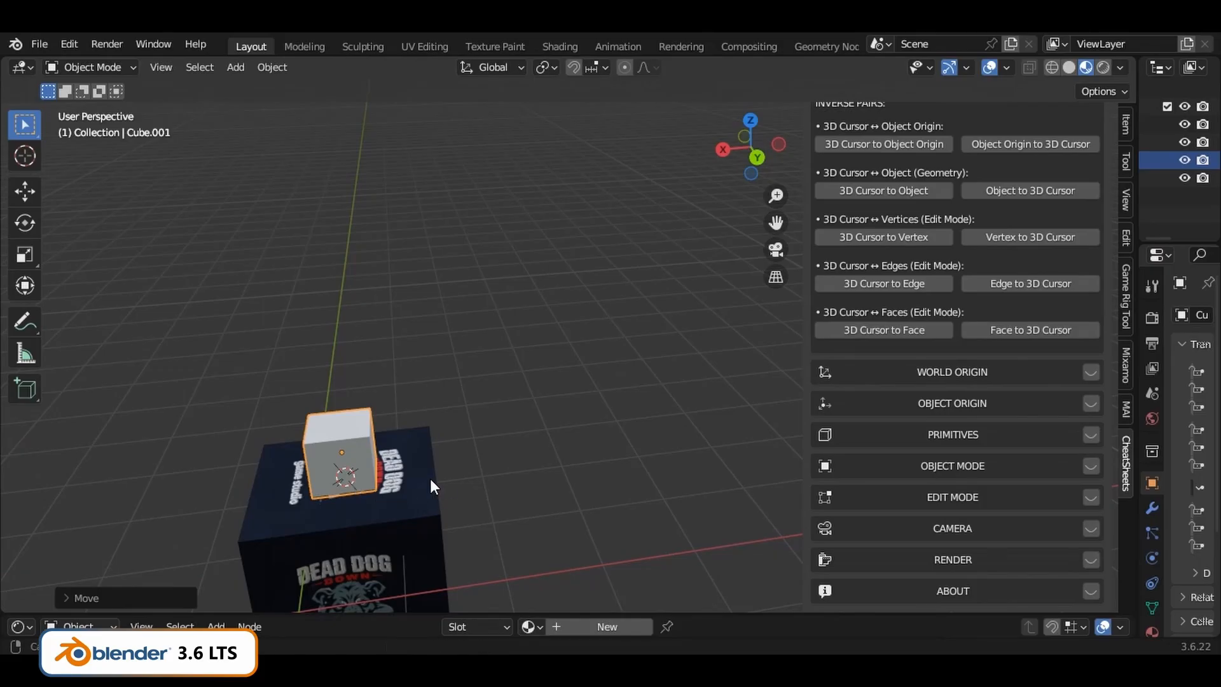
pyautogui.moveTo(429, 478); pyautogui.dragTo(521, 300, button='middle')
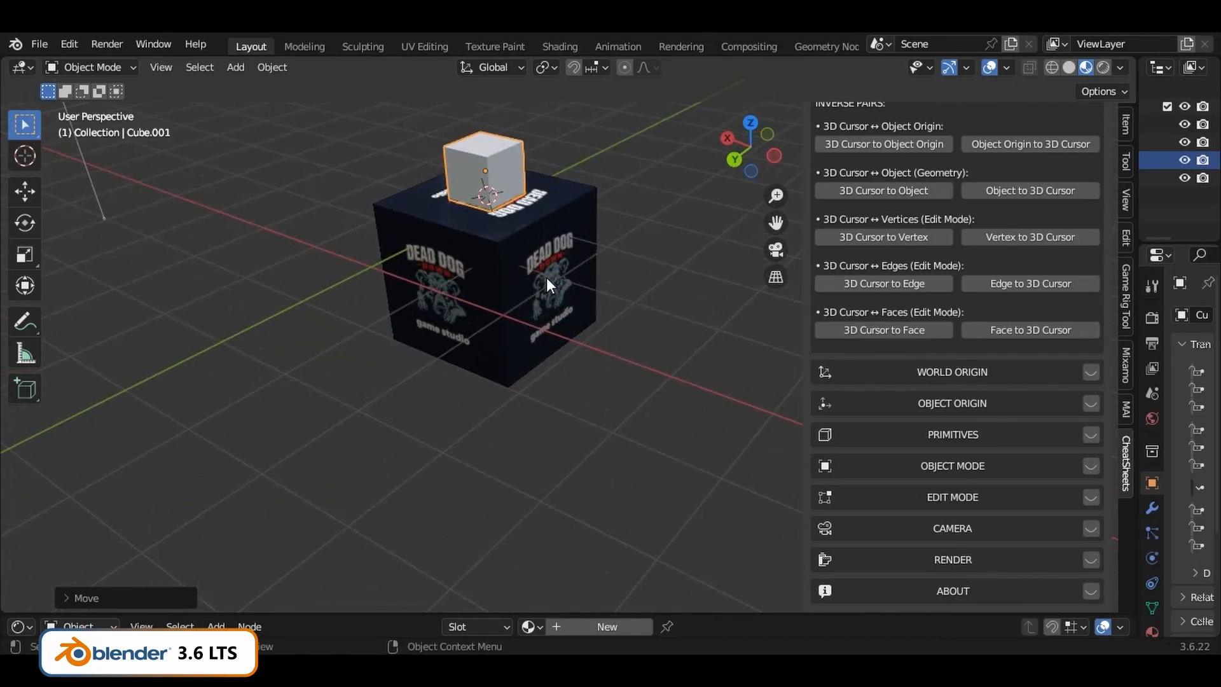
pyautogui.press('Tab')
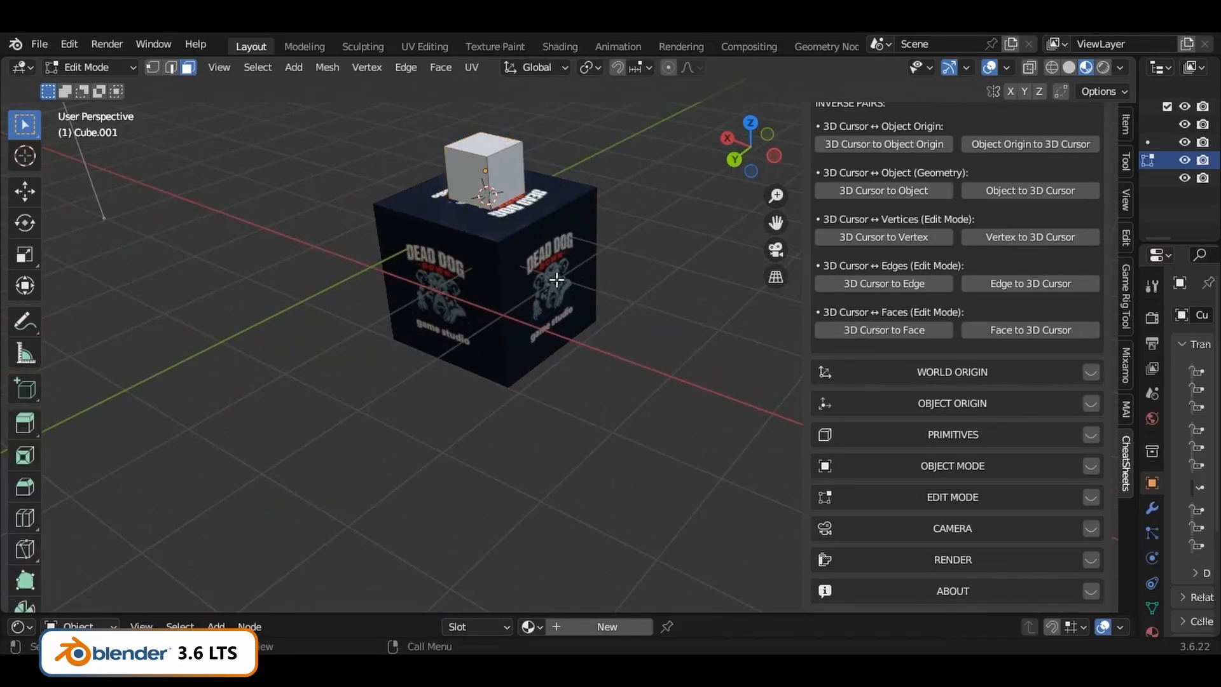
# Enter Edit Mode on the textured cube, select its side face crossed by the red axis and snap the 3D cursor to that face
pyautogui.press('Tab')
pyautogui.press('Tab')
pyautogui.press('Tab')
pyautogui.click(556, 280)
pyautogui.press('Tab')
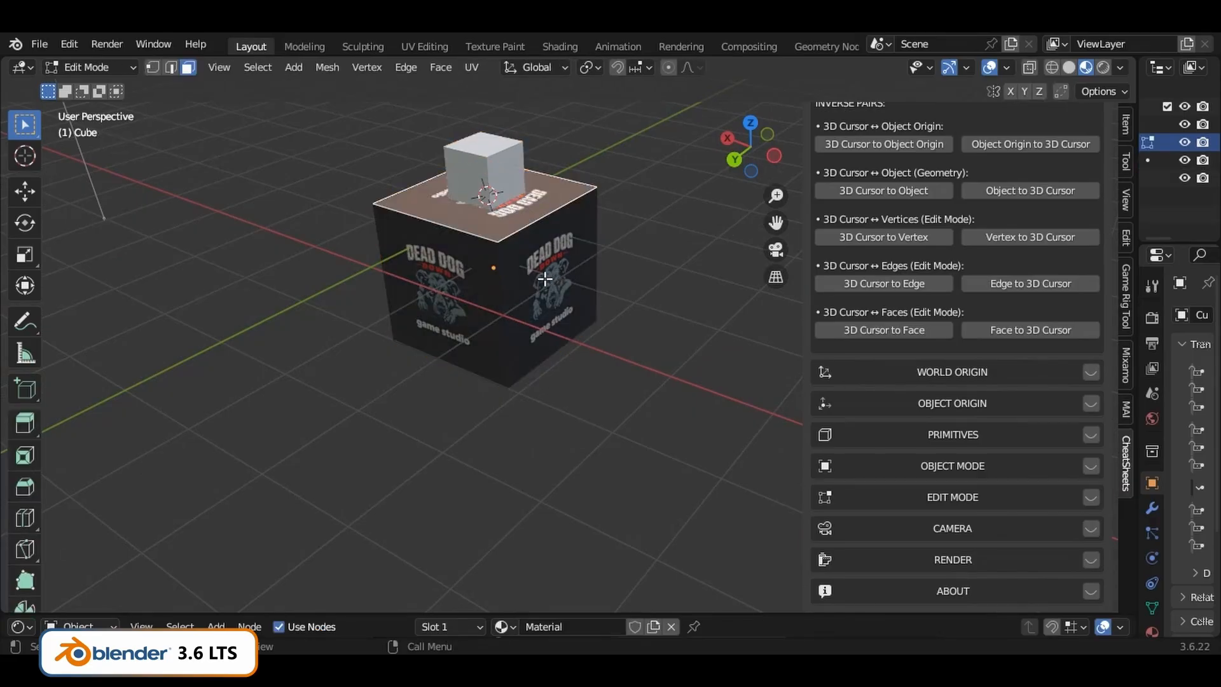
pyautogui.click(549, 280)
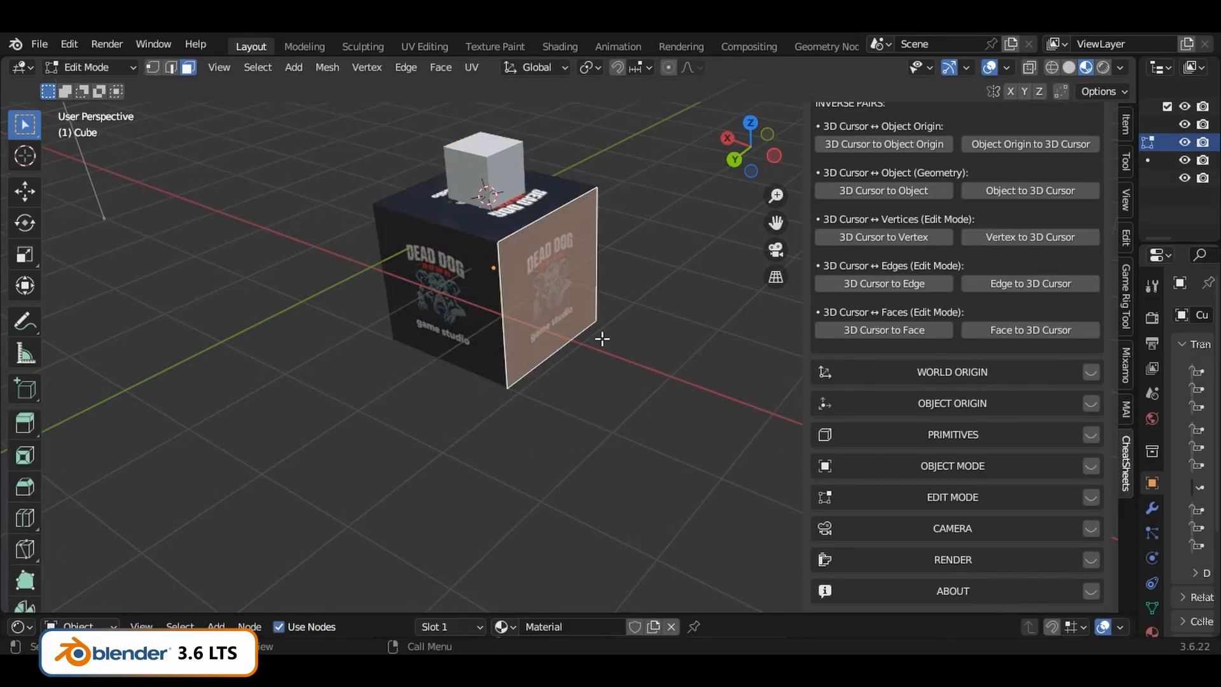
pyautogui.click(902, 328)
# Add a cube at the 3D cursor inside the textured cube's mesh and scale it to about 0.29
pyautogui.press('Tab')
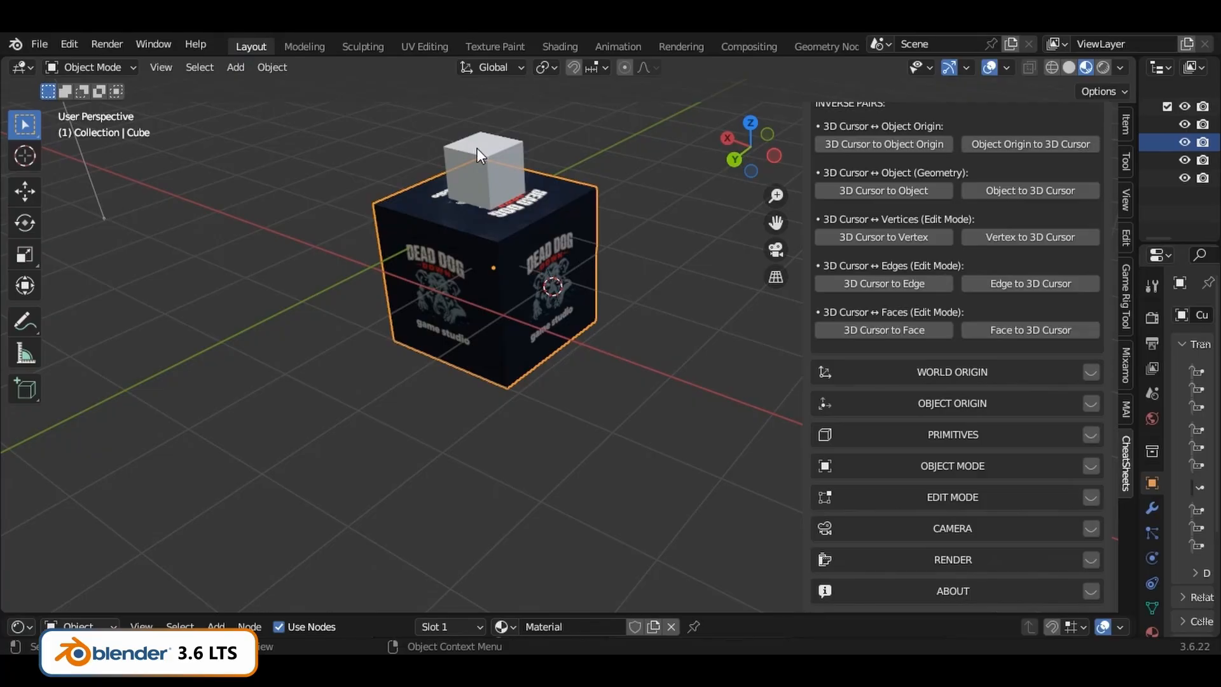
pyautogui.click(491, 158)
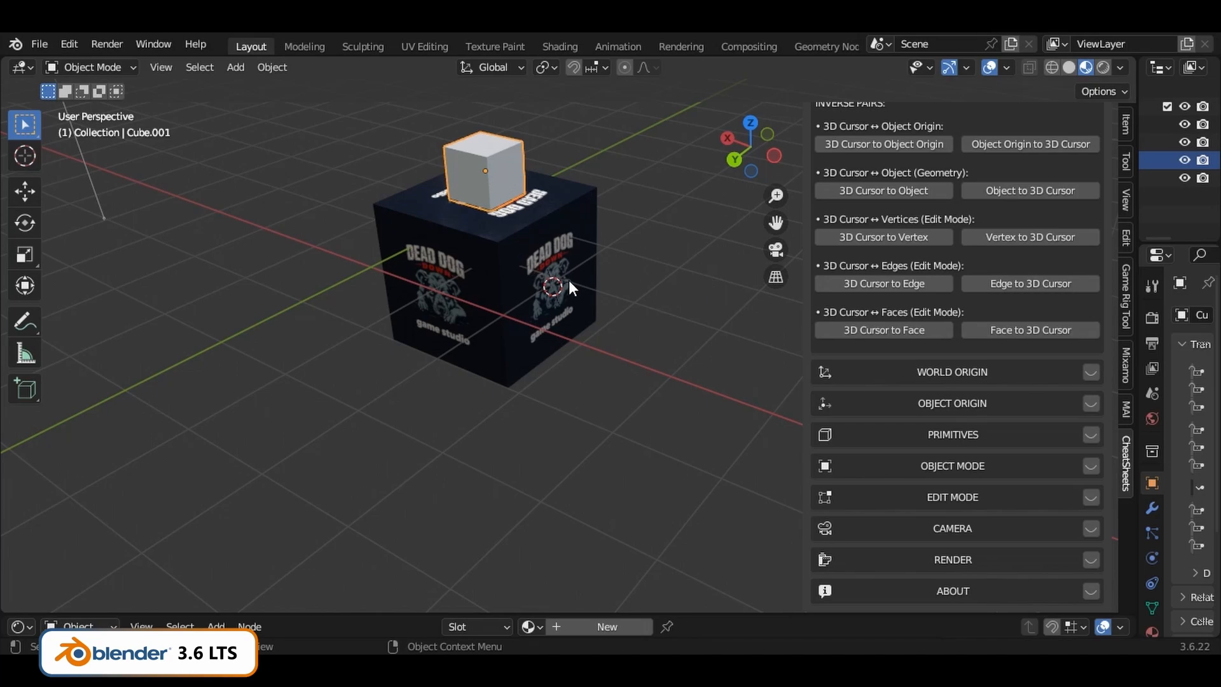
pyautogui.click(534, 262)
pyautogui.press('Tab')
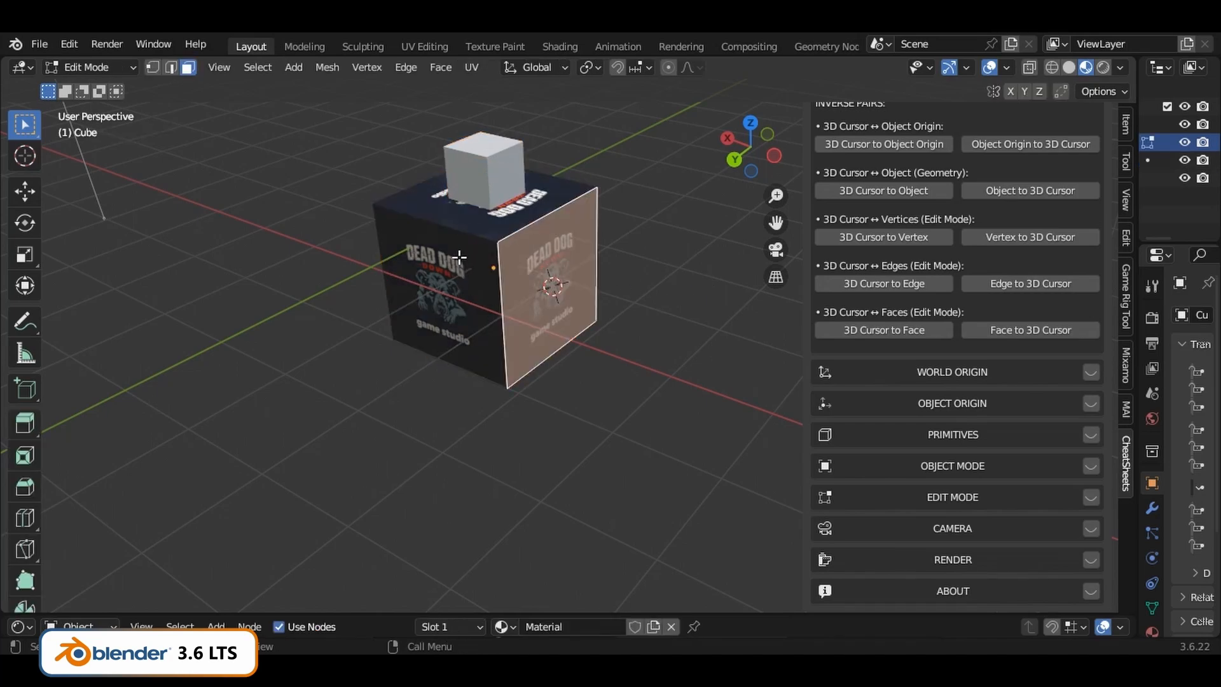
pyautogui.click(290, 67)
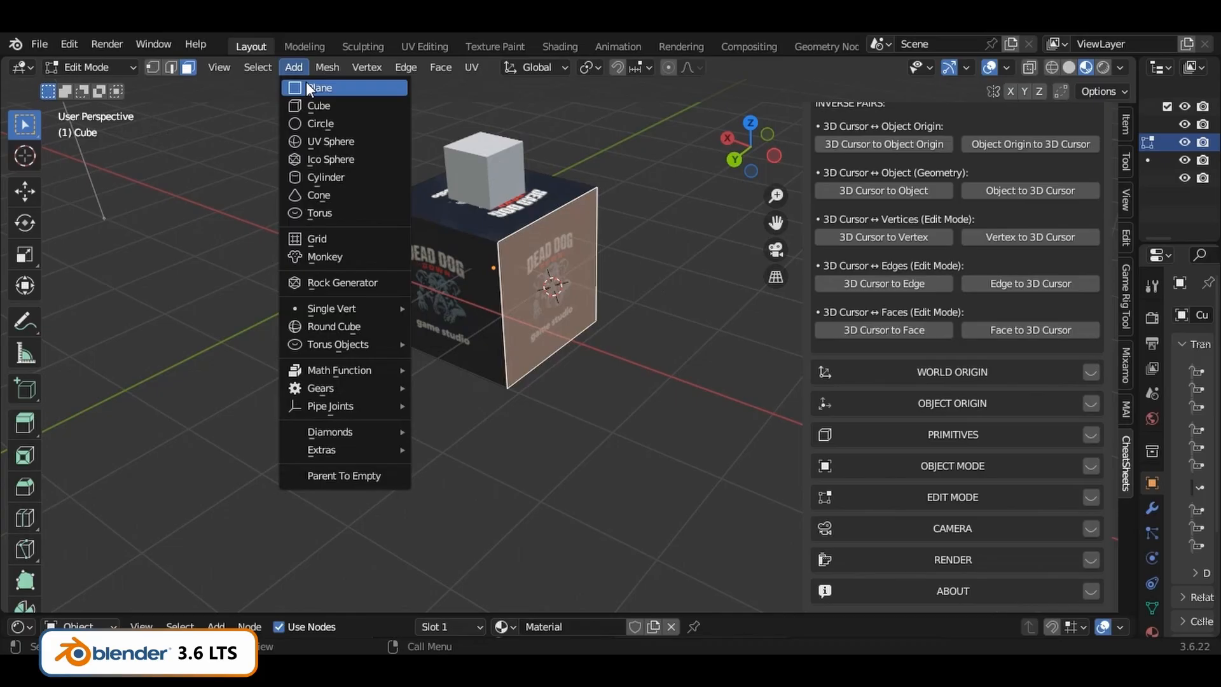
pyautogui.click(337, 107)
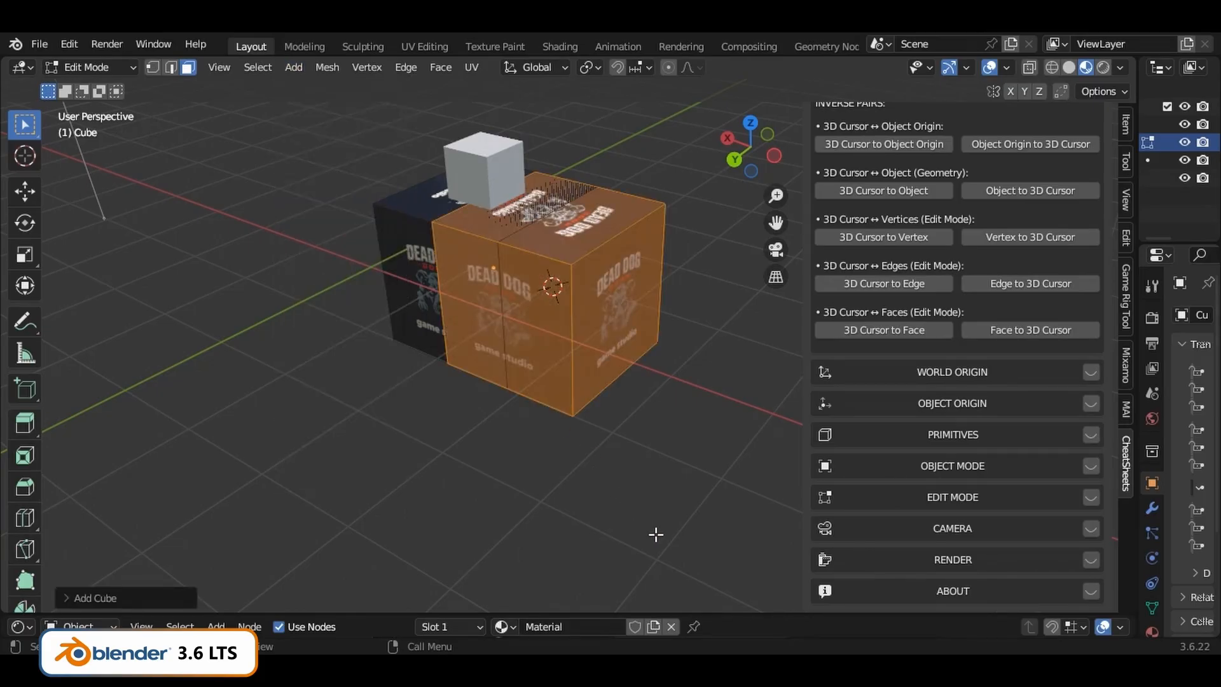
pyautogui.press('s')
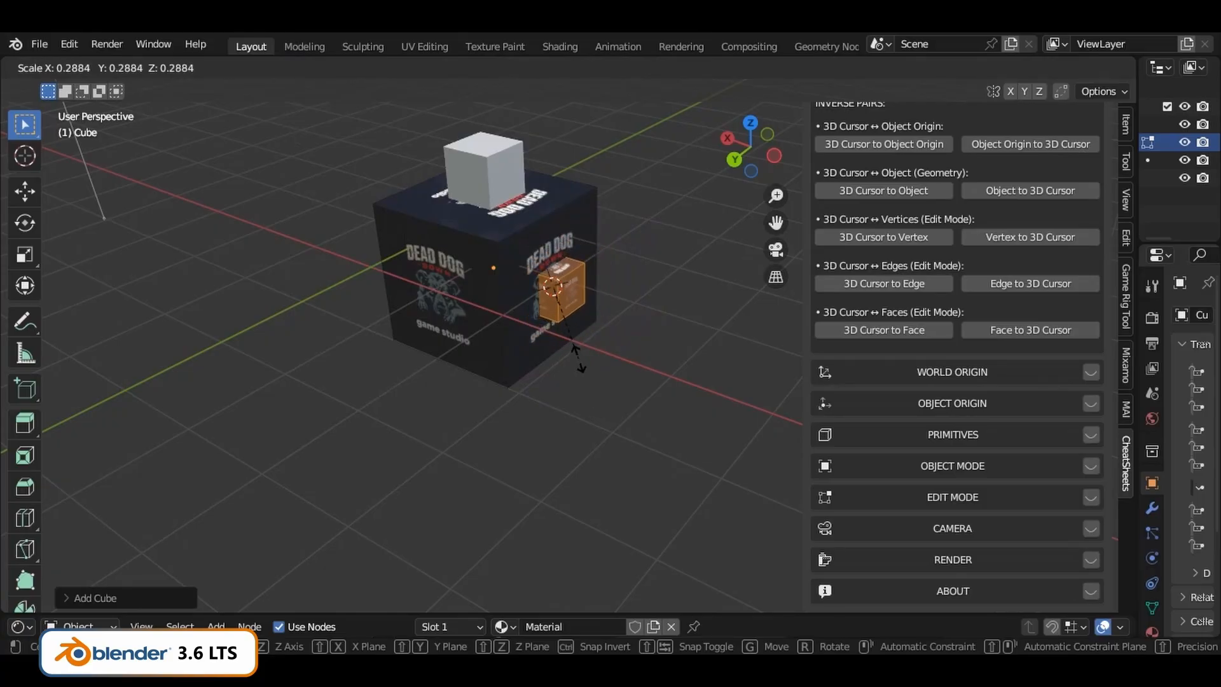
pyautogui.click(579, 359)
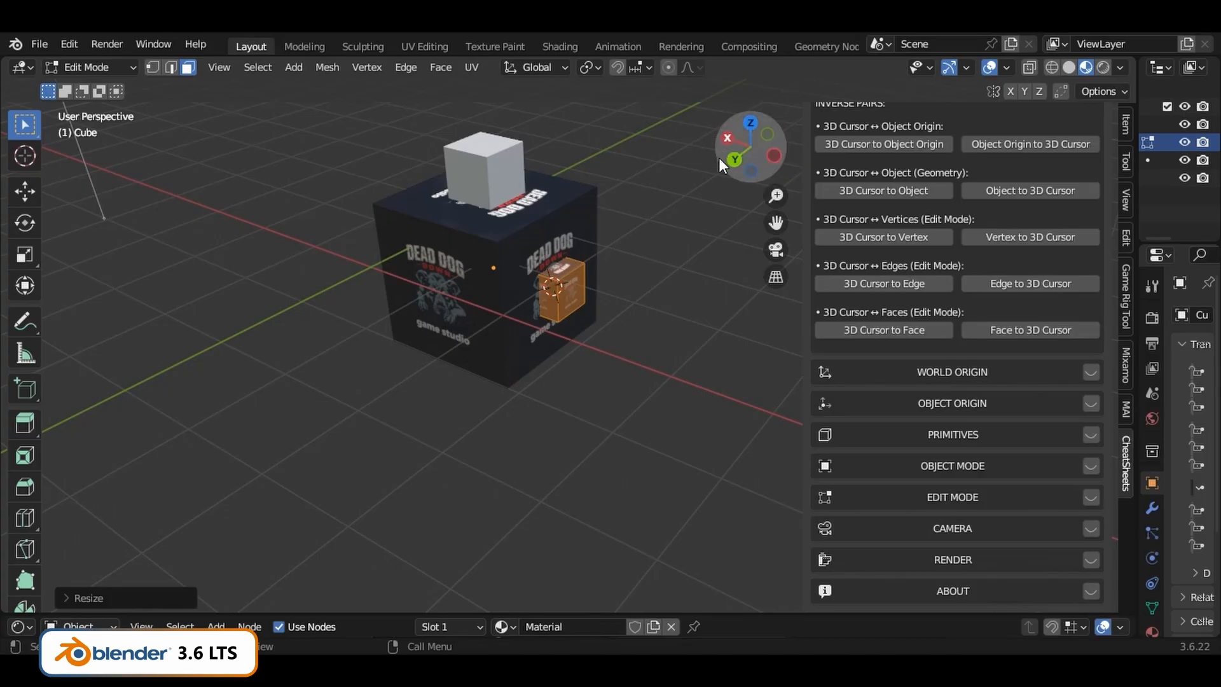
# Move the small cube about -0.37 m along global X so that it sticks out of the side face
pyautogui.press('g')
pyautogui.press('x')
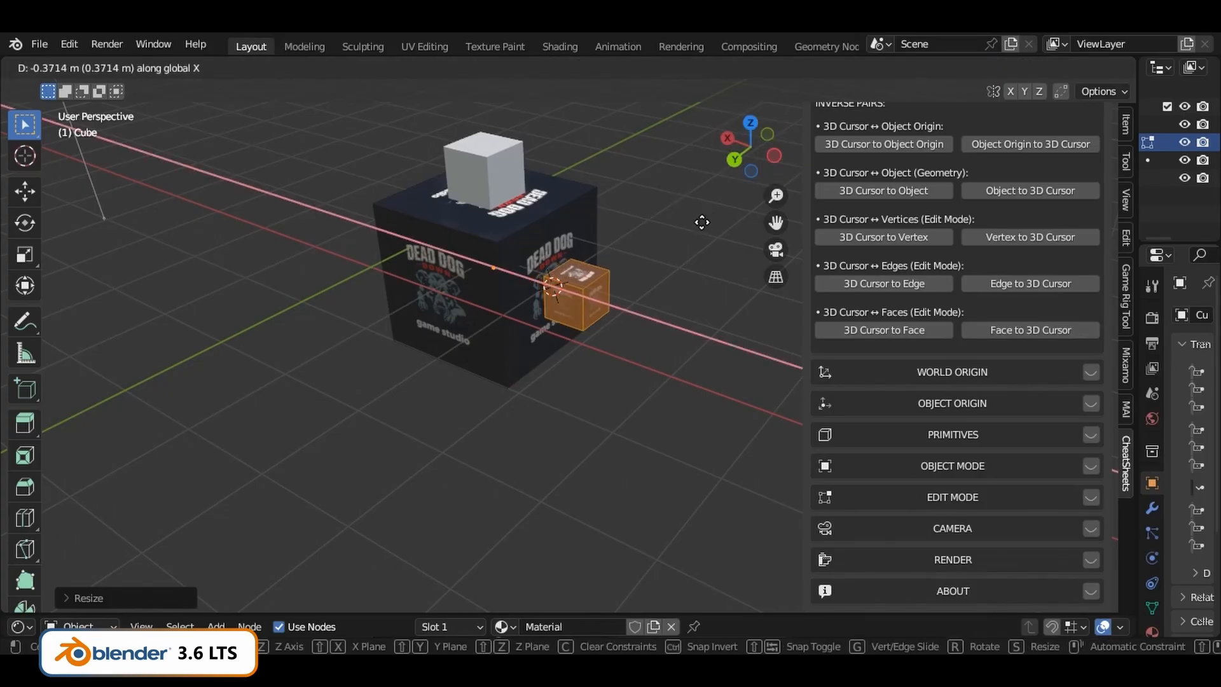
pyautogui.click(701, 221)
pyautogui.scroll(4, 512, 282)
pyautogui.scroll(-4, 515, 283)
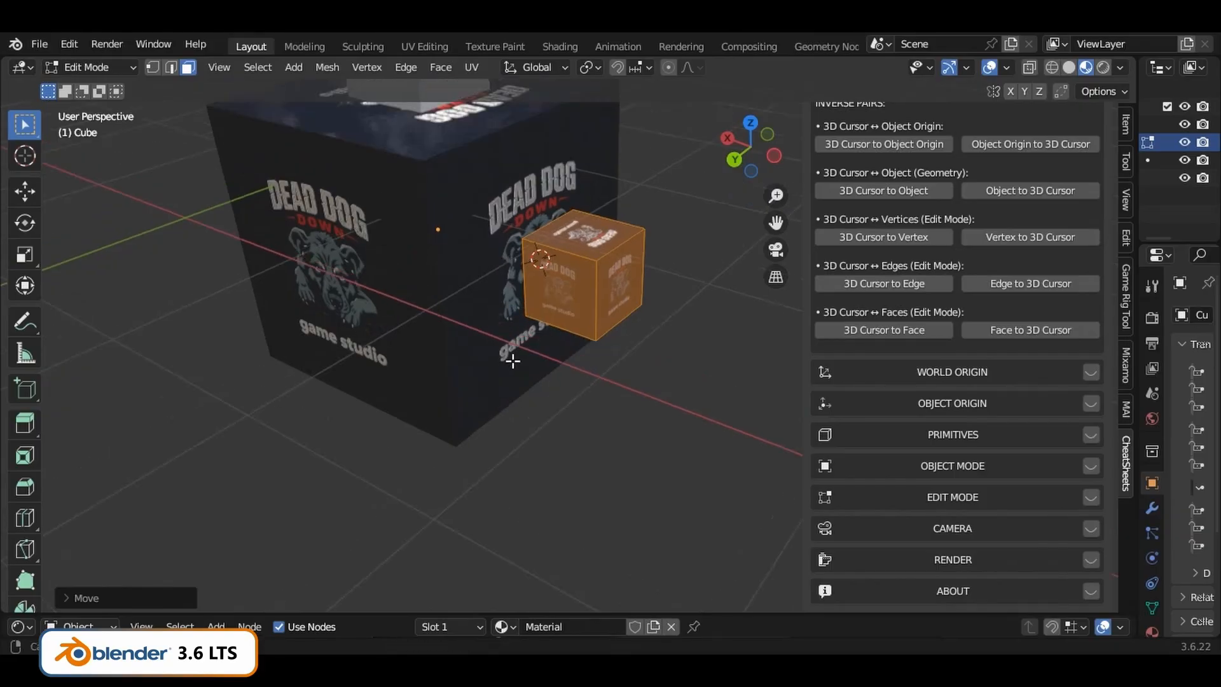
# Select the grey top cube and the textured cube in turn in Object Mode to compare separate and joined geometry, returning to Edit Mode
pyautogui.press('Tab')
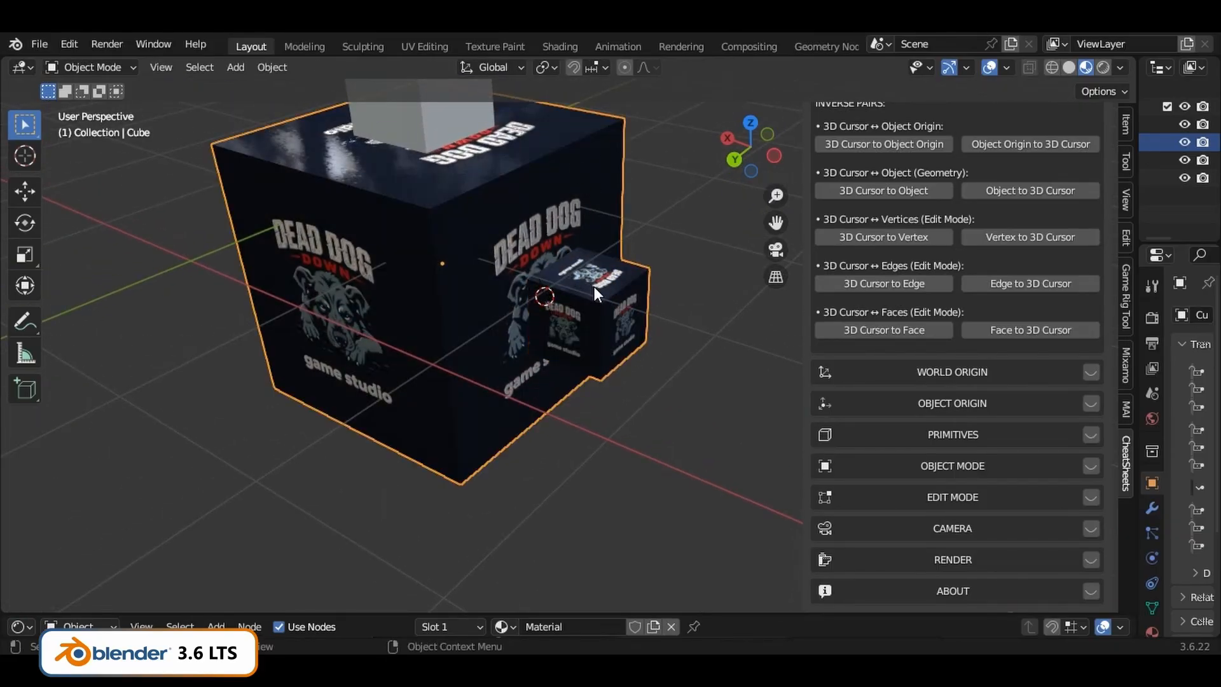
pyautogui.moveTo(448, 158); pyautogui.dragTo(449, 248, button='middle')
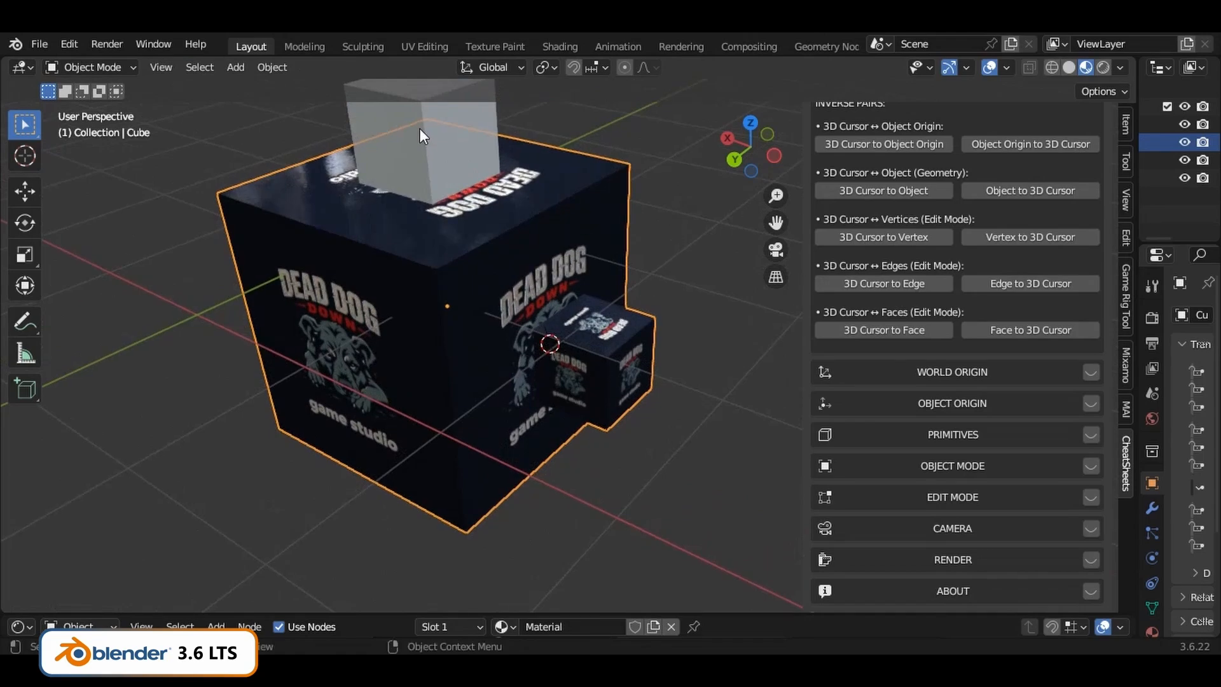
pyautogui.click(418, 127)
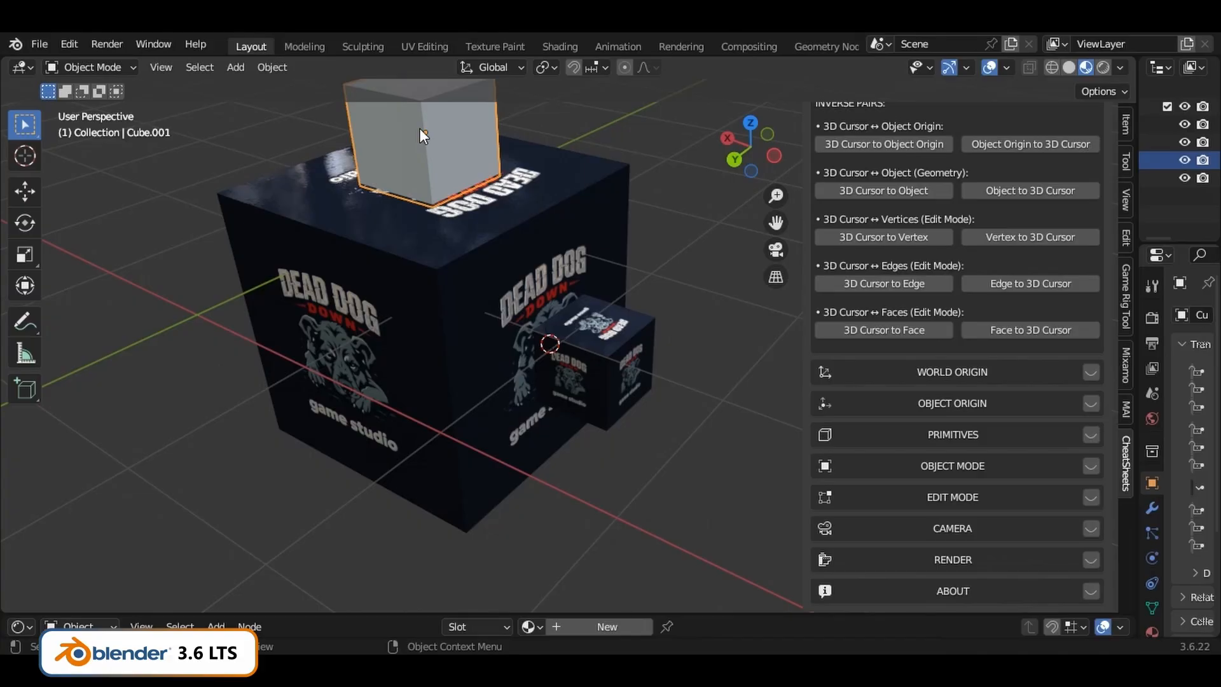
pyautogui.click(437, 290)
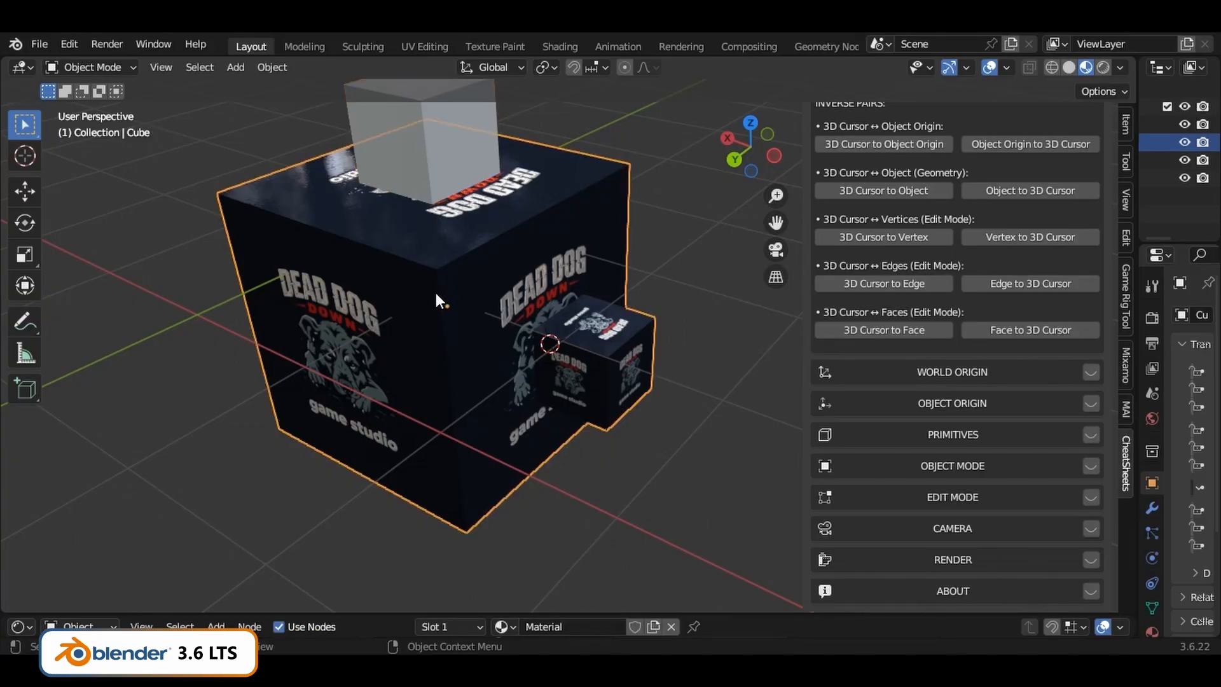
pyautogui.press('Tab')
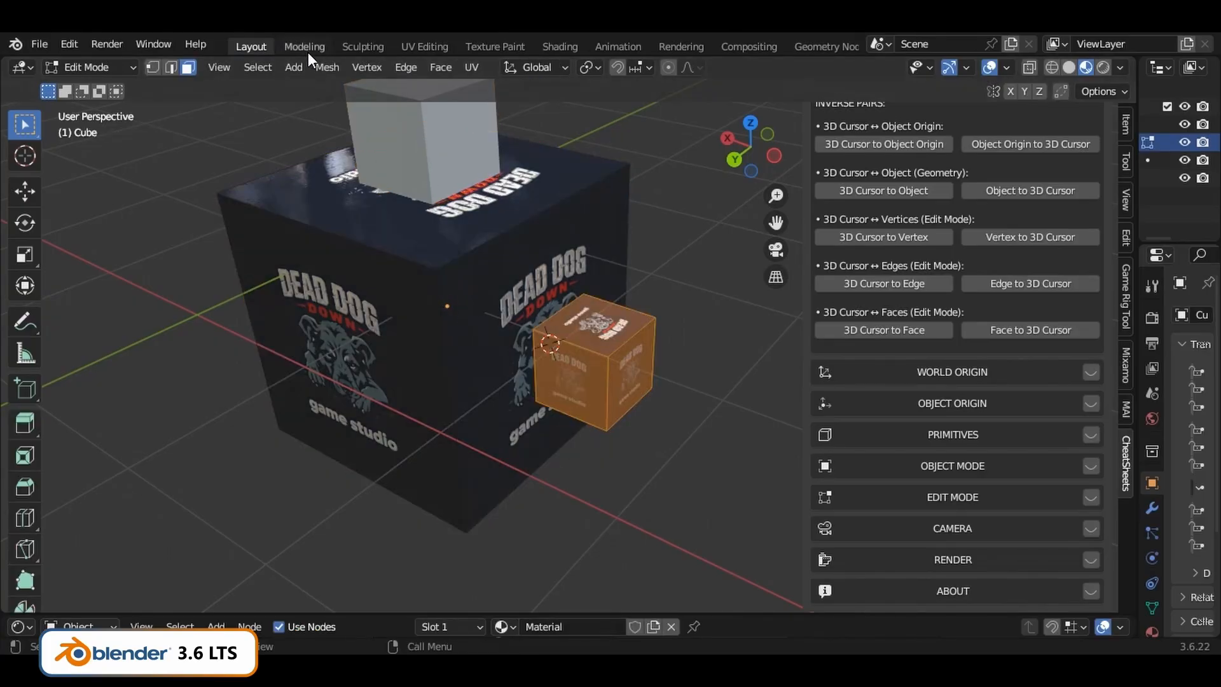
pyautogui.click(294, 67)
pyautogui.moveTo(325, 68)
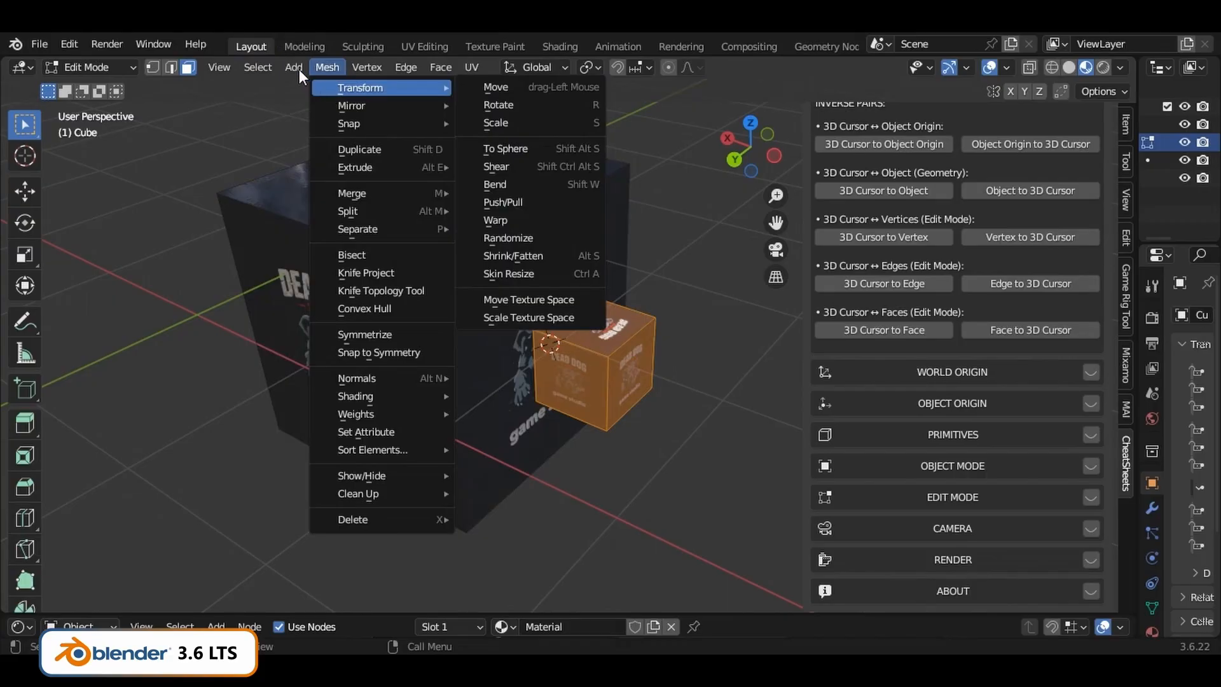
pyautogui.click(193, 204)
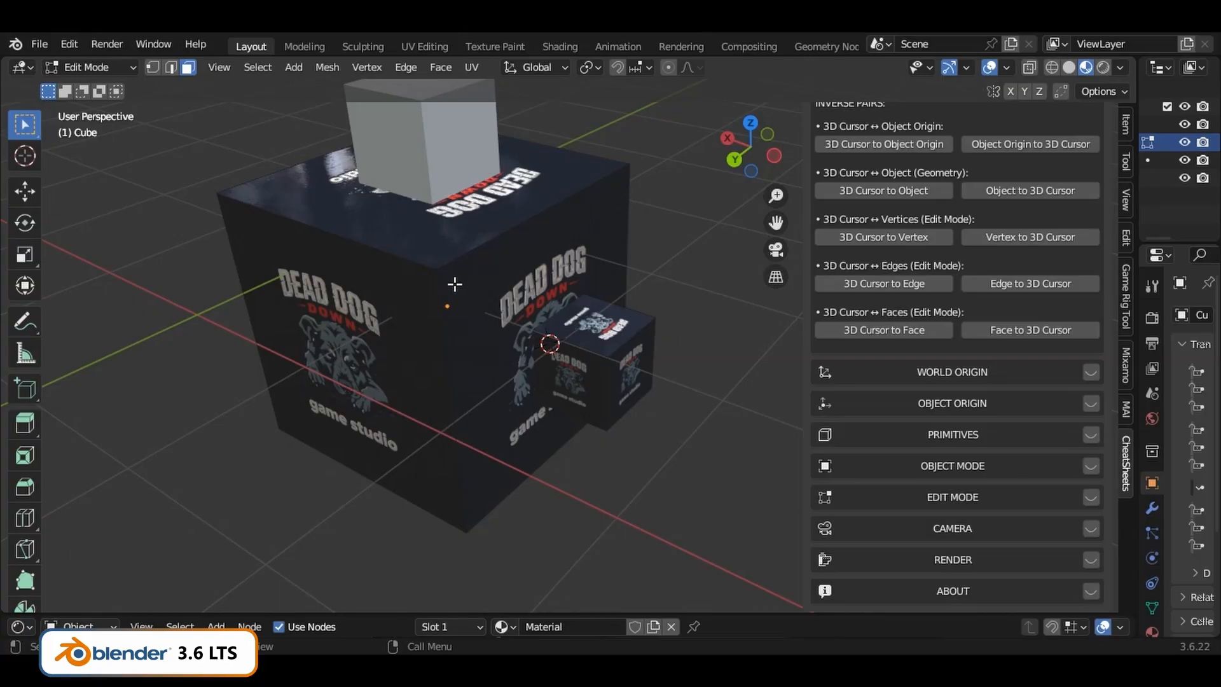
# Undo the recent edits until both added small cubes are gone and only the original textured cube remains
pyautogui.scroll(-2, 466, 310)
pyautogui.keyDown('shift'); pyautogui.moveTo(466, 308); pyautogui.dragTo(450, 330, button='middle'); pyautogui.keyUp('shift')
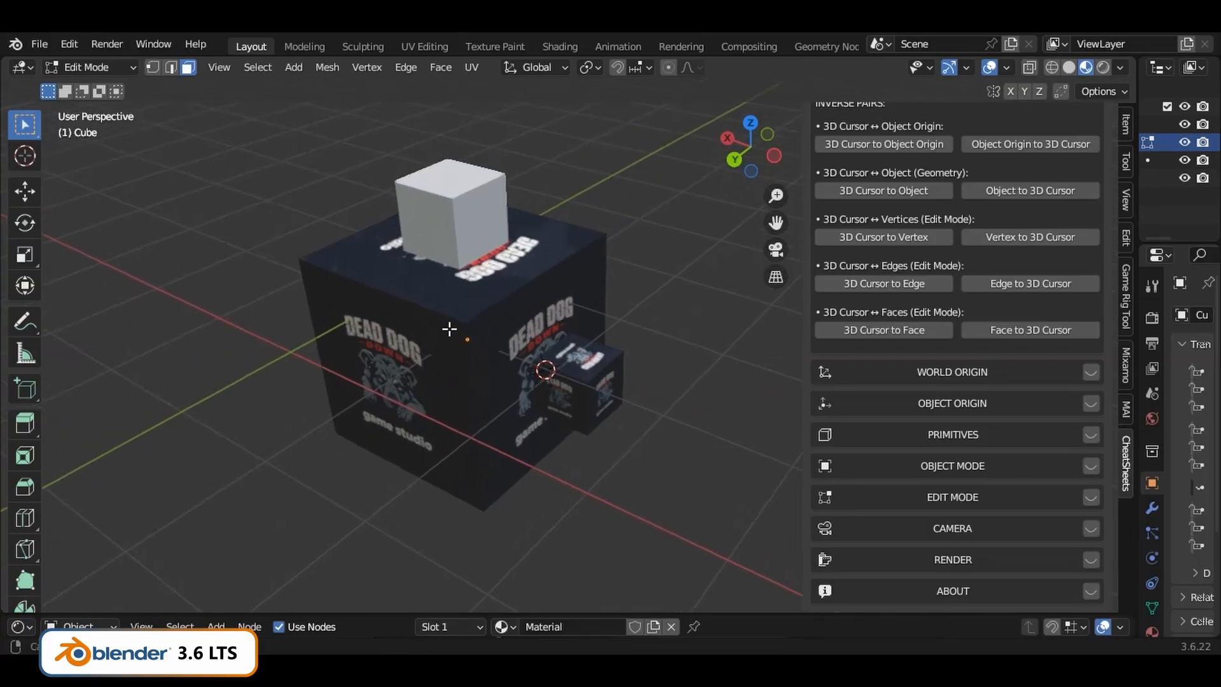
pyautogui.hotkey('ctrl', 'z')
pyautogui.hotkey('ctrl', 'z')
pyautogui.hotkey('ctrl', 'z')
pyautogui.hotkey('ctrl', 'z')
pyautogui.hotkey('ctrl', 'z')
pyautogui.hotkey('ctrl', 'z')
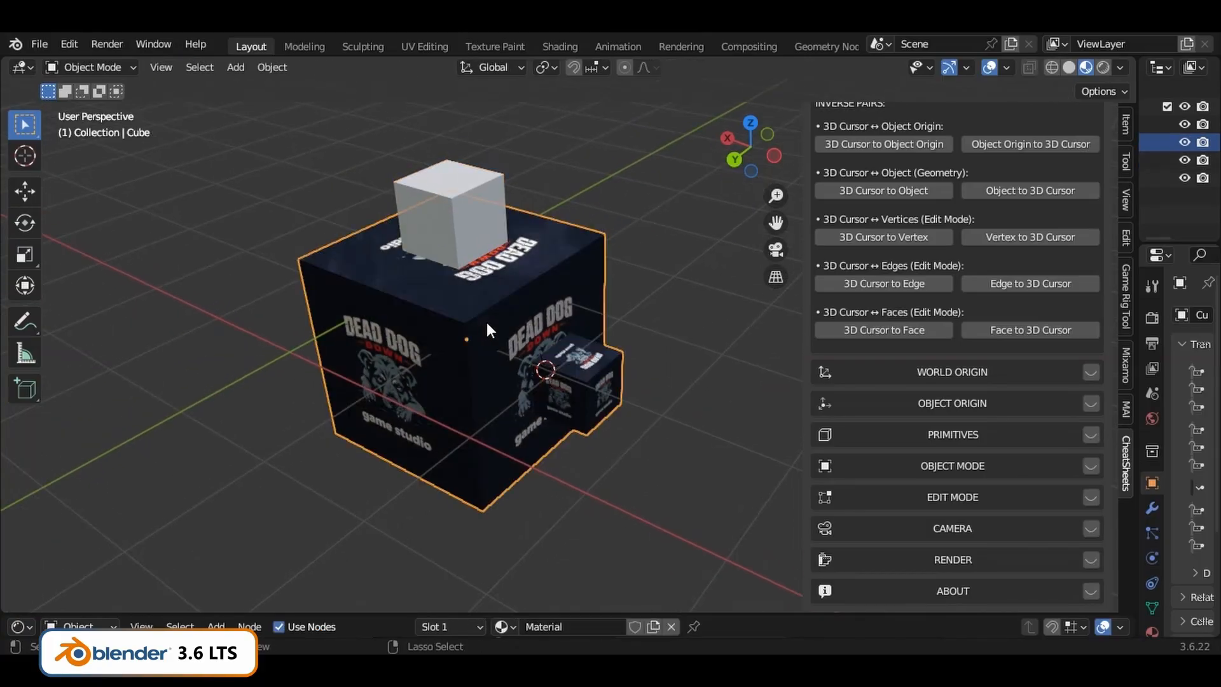
pyautogui.hotkey('ctrl', 'z')
pyautogui.hotkey('ctrl', 'z')
pyautogui.hotkey('ctrl', 'z')
pyautogui.hotkey('ctrl', 'z')
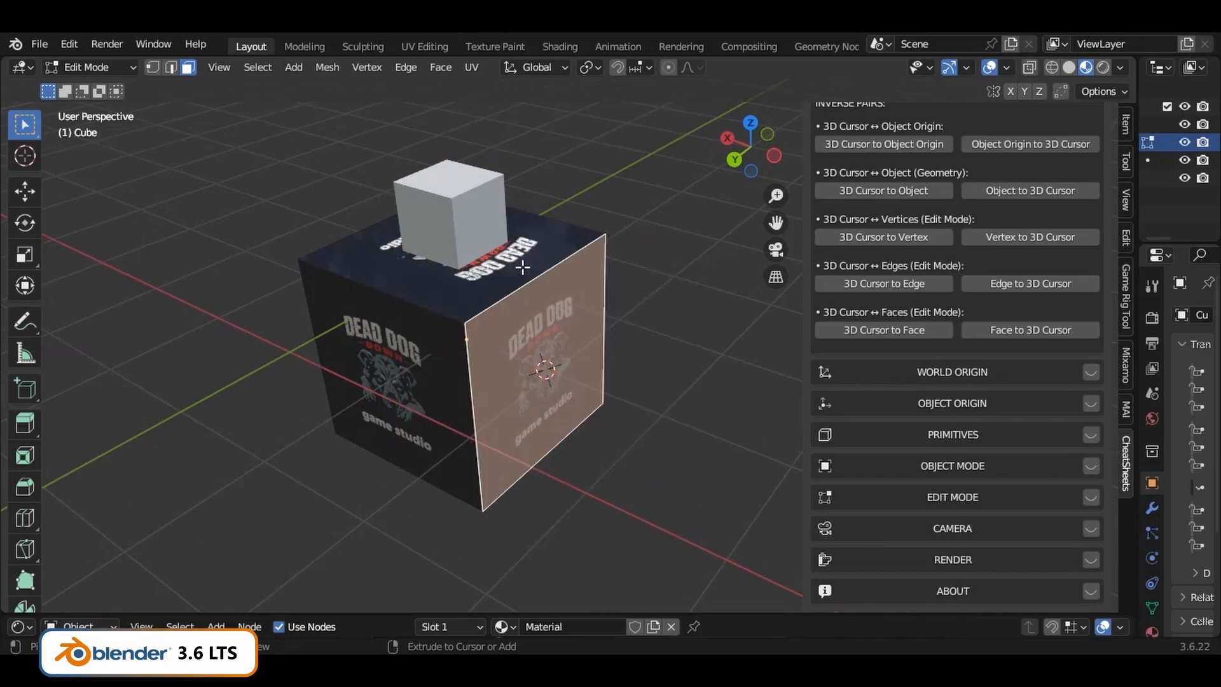
pyautogui.hotkey('ctrl', 'z')
pyautogui.hotkey('ctrl', 'z')
pyautogui.hotkey('ctrl', 'z')
pyautogui.hotkey('ctrl', 'z')
pyautogui.hotkey('ctrl', 'z')
pyautogui.hotkey('ctrl', 'z')
pyautogui.hotkey('ctrl', 'z')
pyautogui.hotkey('ctrl', 'z')
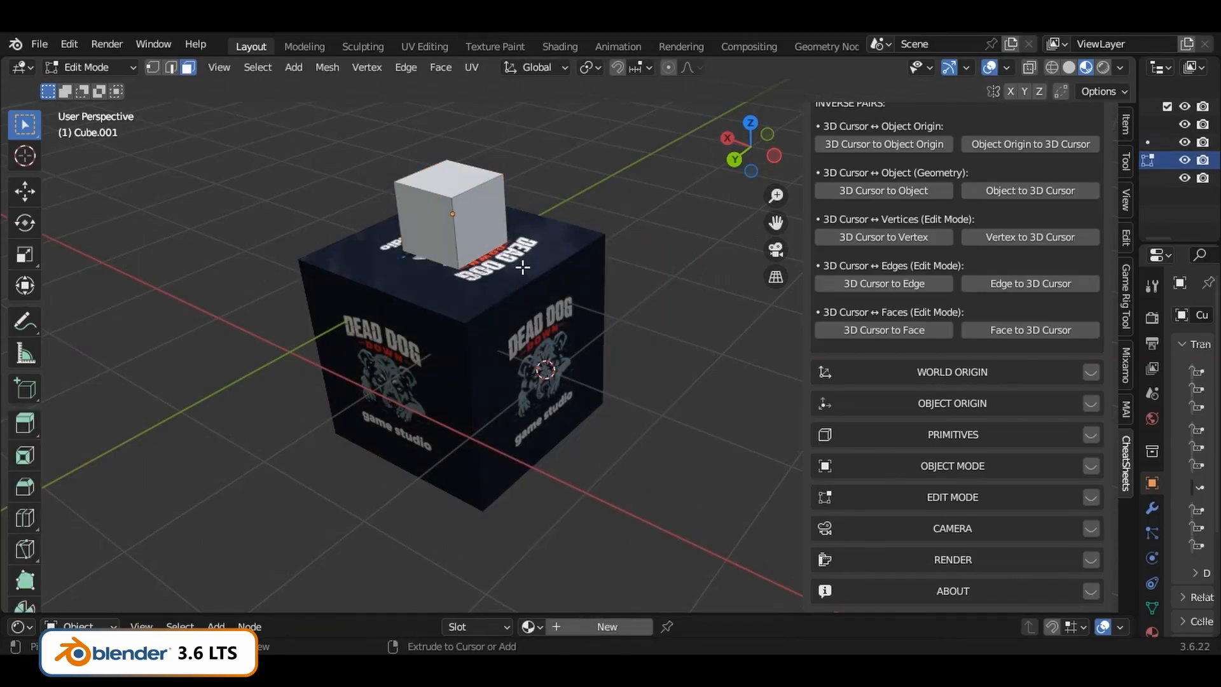
pyautogui.hotkey('ctrl', 'z')
pyautogui.hotkey('ctrl', 'z')
pyautogui.hotkey('ctrl', 'z')
pyautogui.hotkey('ctrl', 'z')
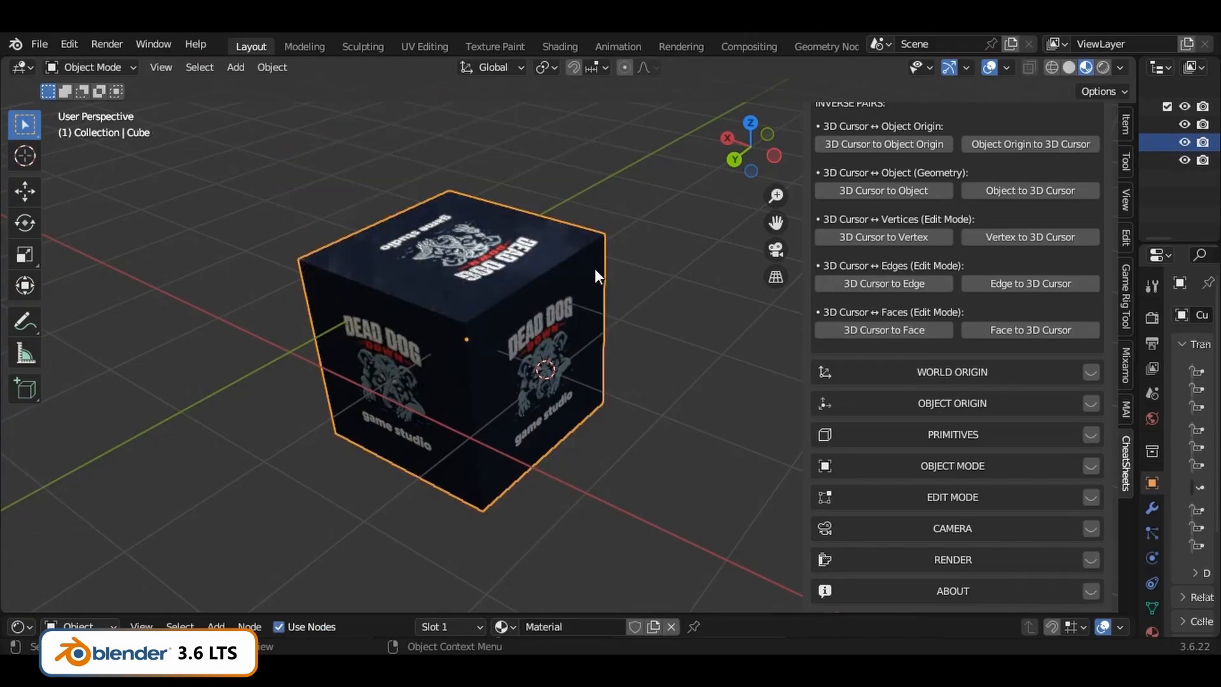
# Place the 3D cursor in empty space above the cube, snap the selected top face to it and undo the face snap
pyautogui.press('Tab')
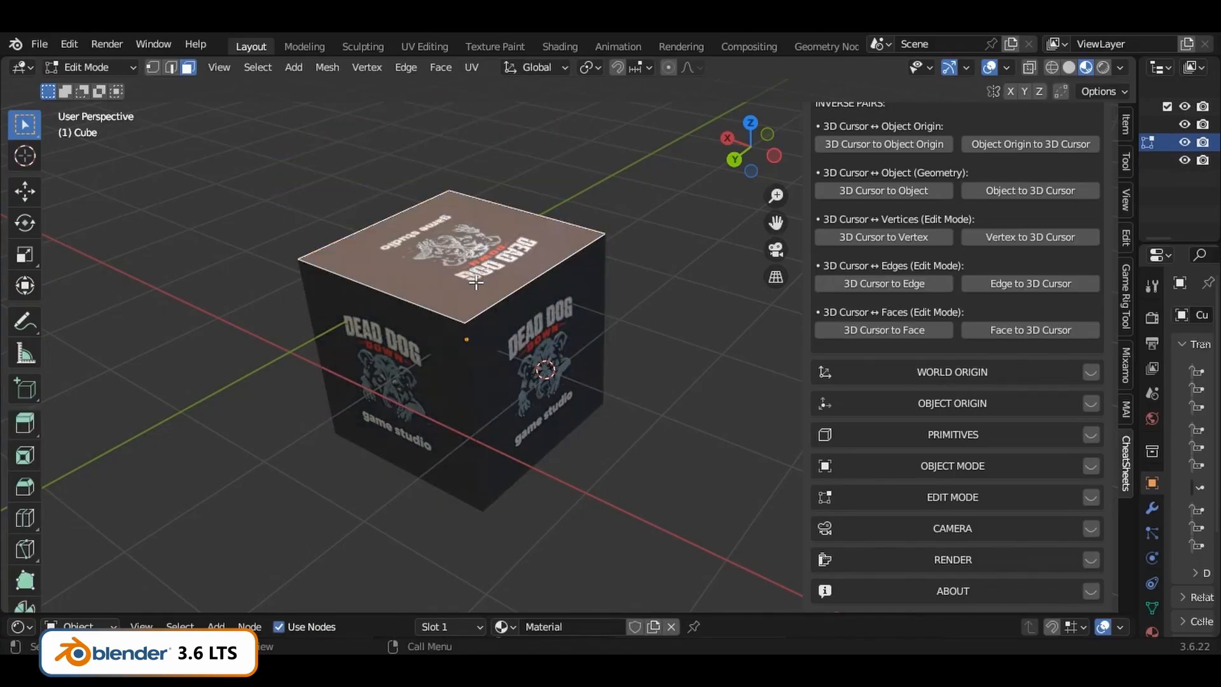
pyautogui.moveTo(476, 283); pyautogui.dragTo(524, 329, button='middle')
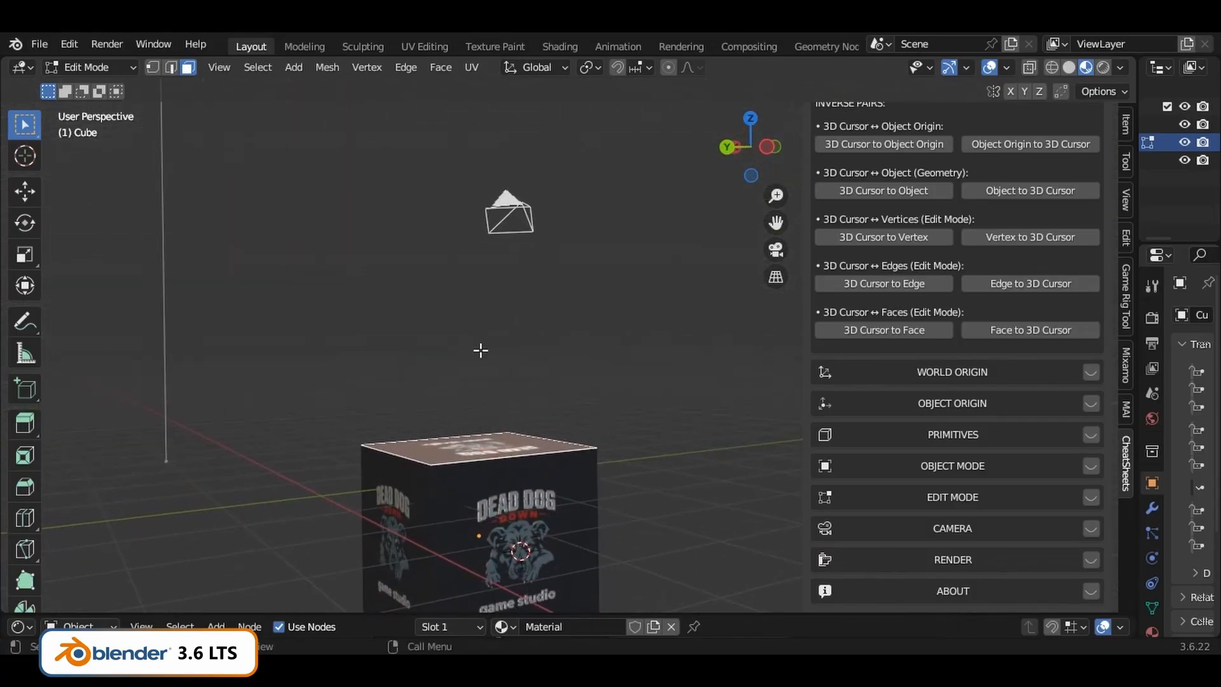
pyautogui.keyDown('shift'); pyautogui.rightClick(476, 351); pyautogui.keyUp('shift')
pyautogui.moveTo(578, 369); pyautogui.dragTo(296, 442, button='middle')
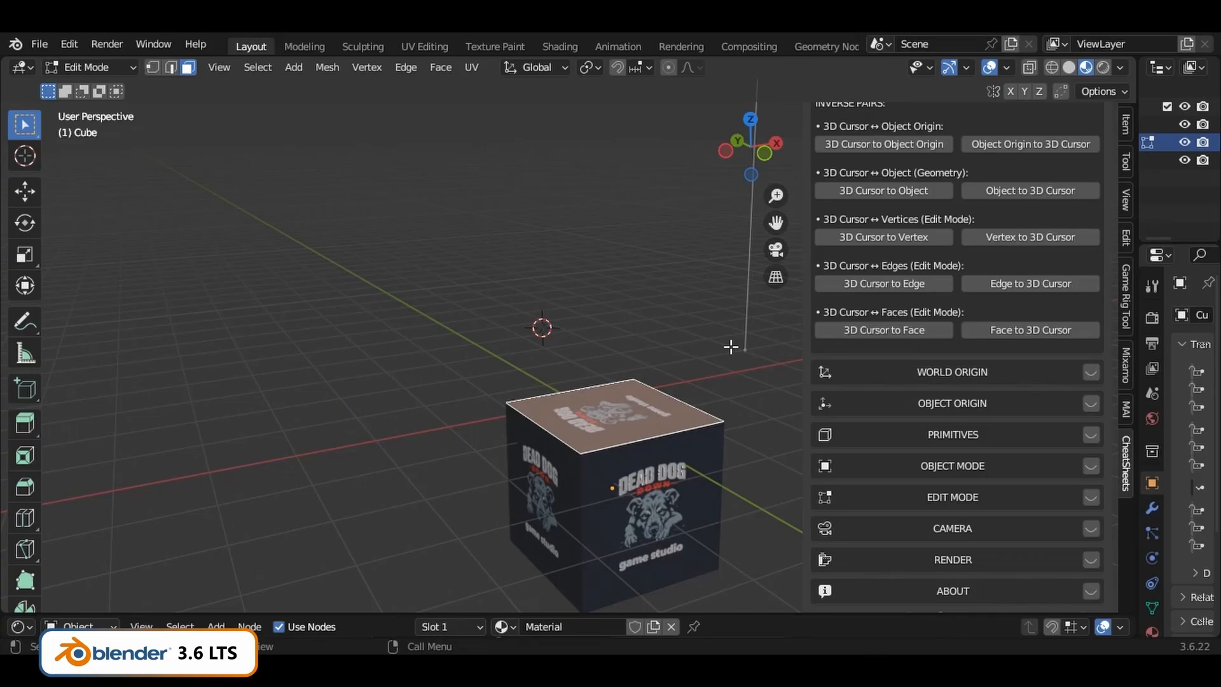
pyautogui.click(1037, 330)
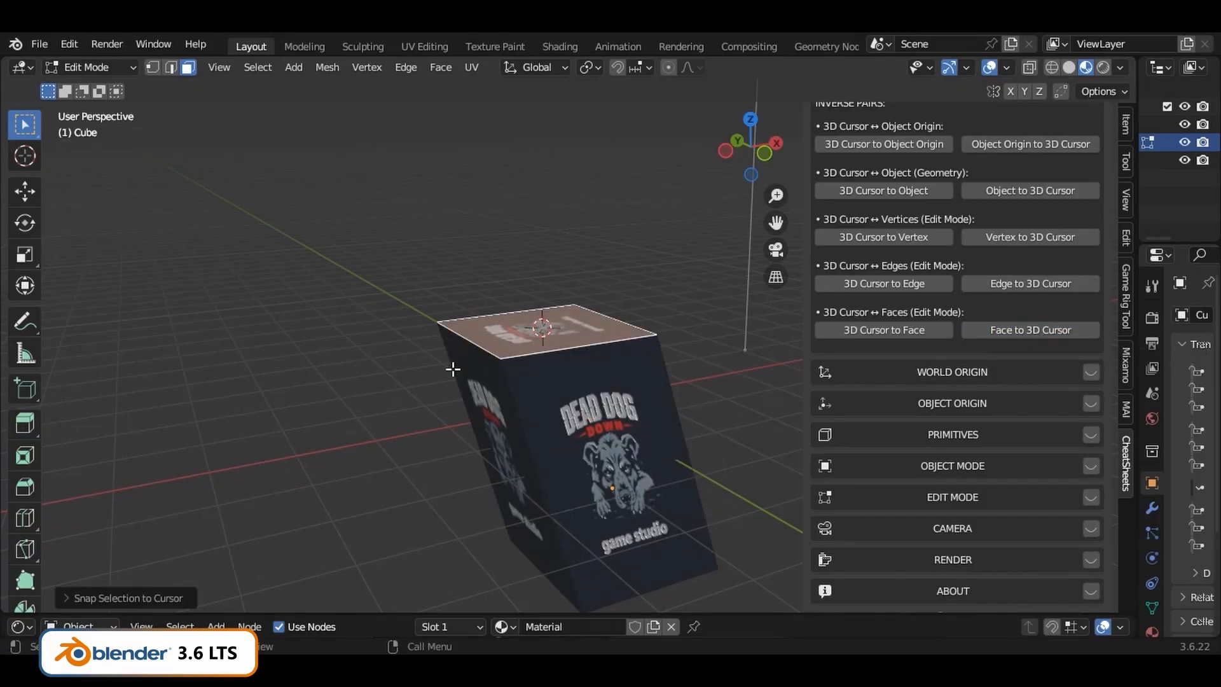
pyautogui.moveTo(453, 369); pyautogui.dragTo(590, 285, button='middle')
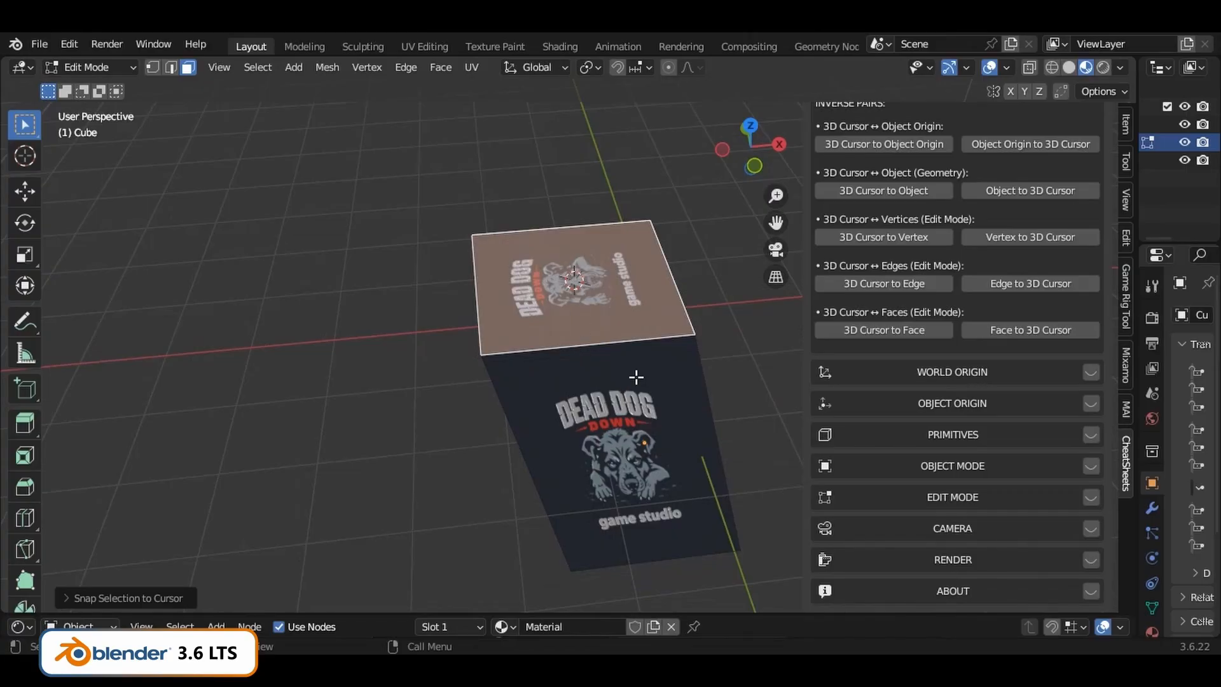
pyautogui.hotkey('ctrl', 'z')
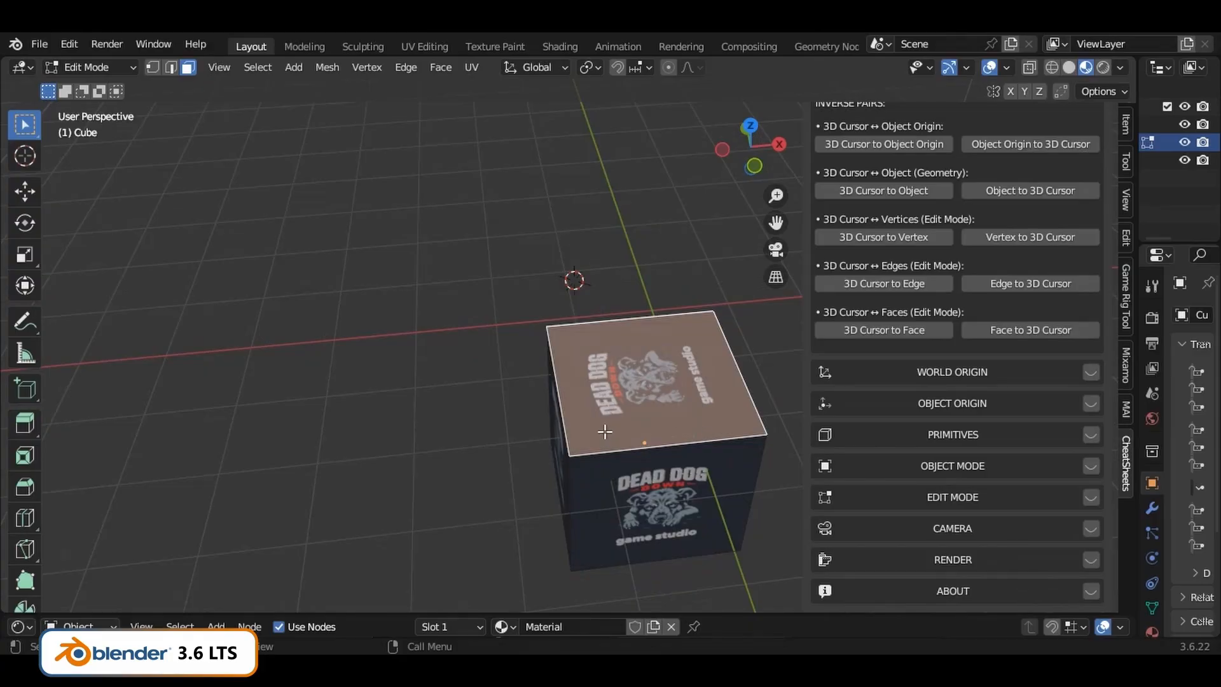
# Return to Object Mode and reset the 3D cursor to the world origin (0,0,0)
pyautogui.moveTo(605, 432); pyautogui.dragTo(588, 296, button='middle')
pyautogui.press('Tab')
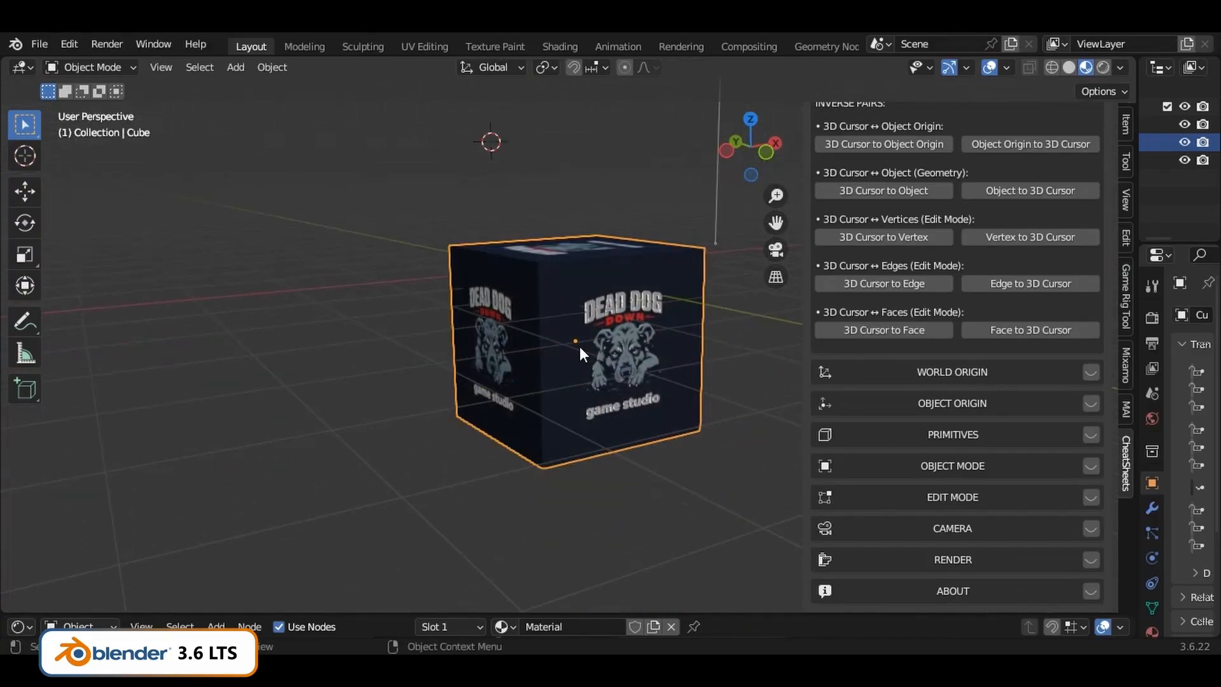
pyautogui.moveTo(580, 349); pyautogui.dragTo(774, 347, button='middle')
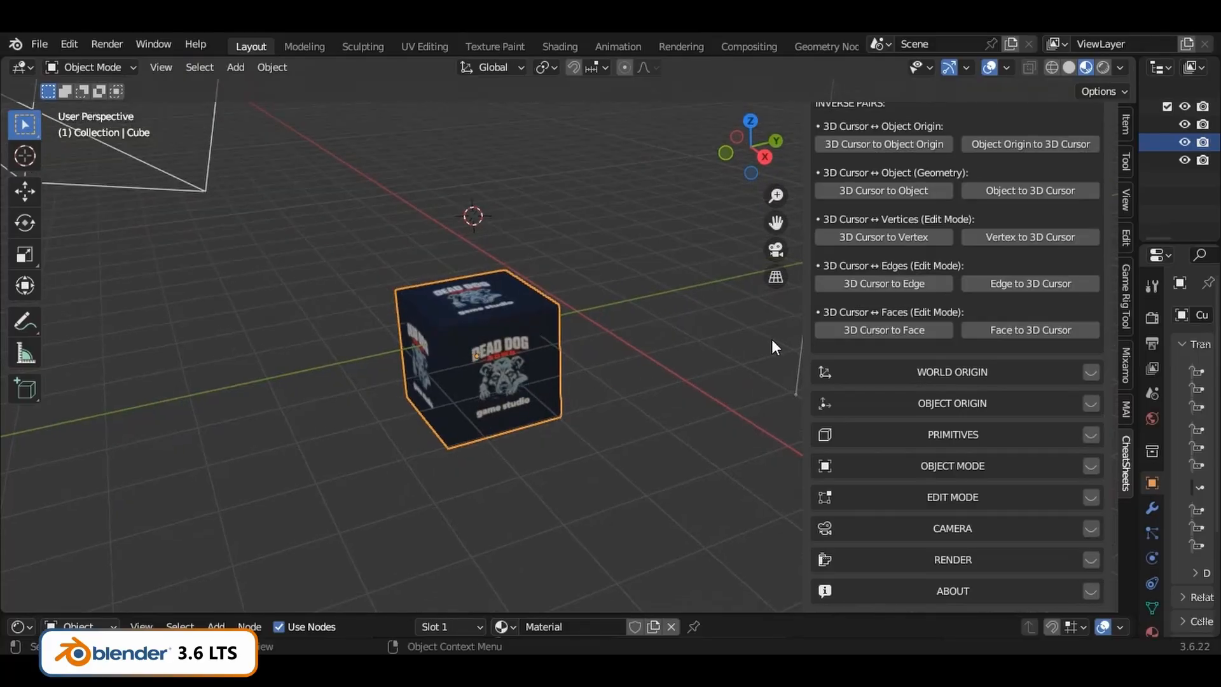
pyautogui.scroll(6, 930, 249)
pyautogui.click(974, 249)
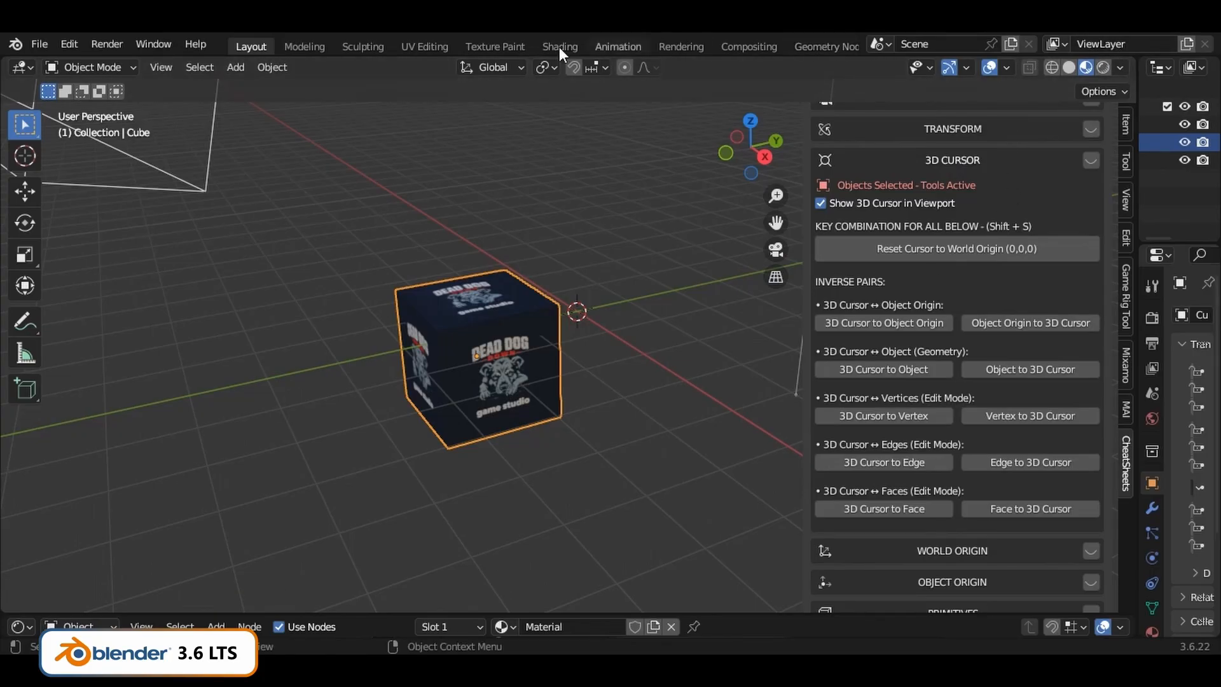
# Review the CheatSheets mode and 3D Cursor tools and narrow the sidebar to enlarge the viewport
pyautogui.scroll(5, 949, 368)
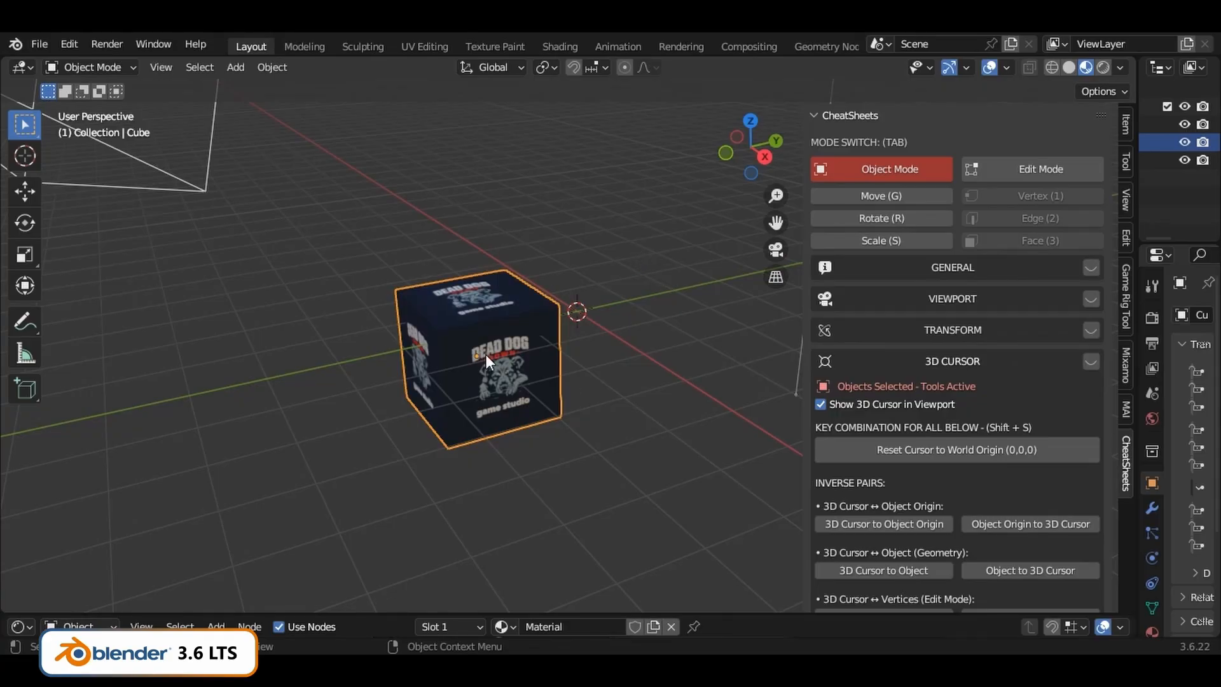
pyautogui.scroll(-4, 963, 276)
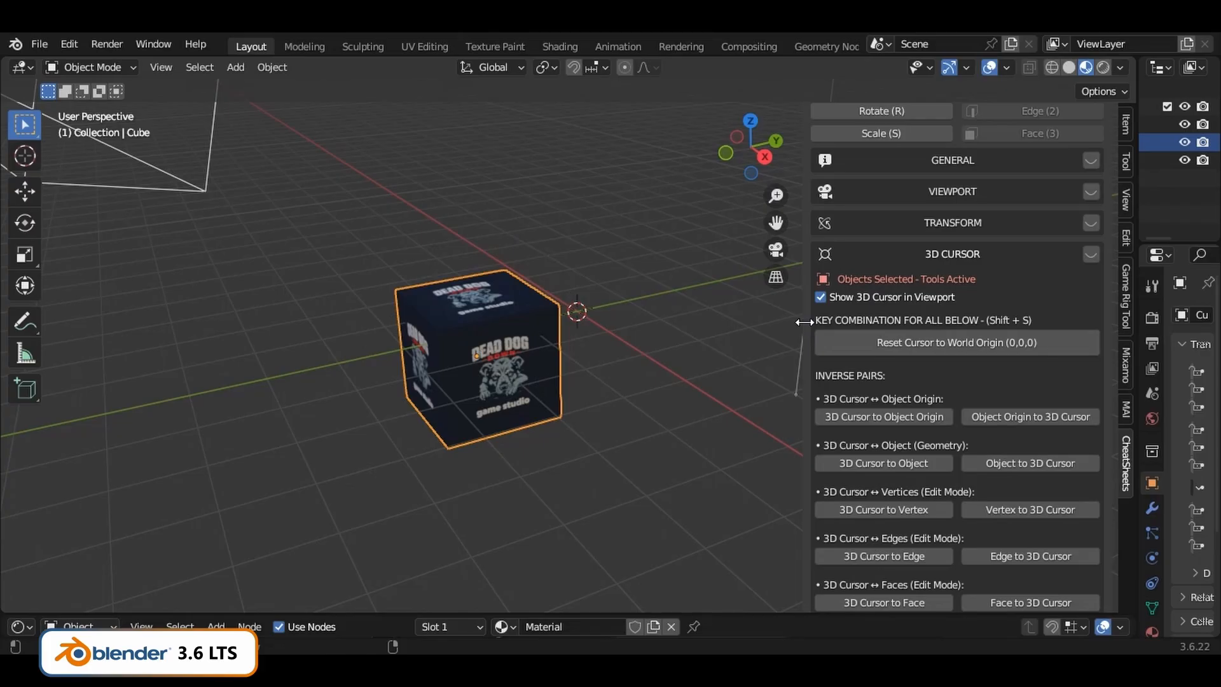
pyautogui.moveTo(807, 322); pyautogui.dragTo(878, 323)
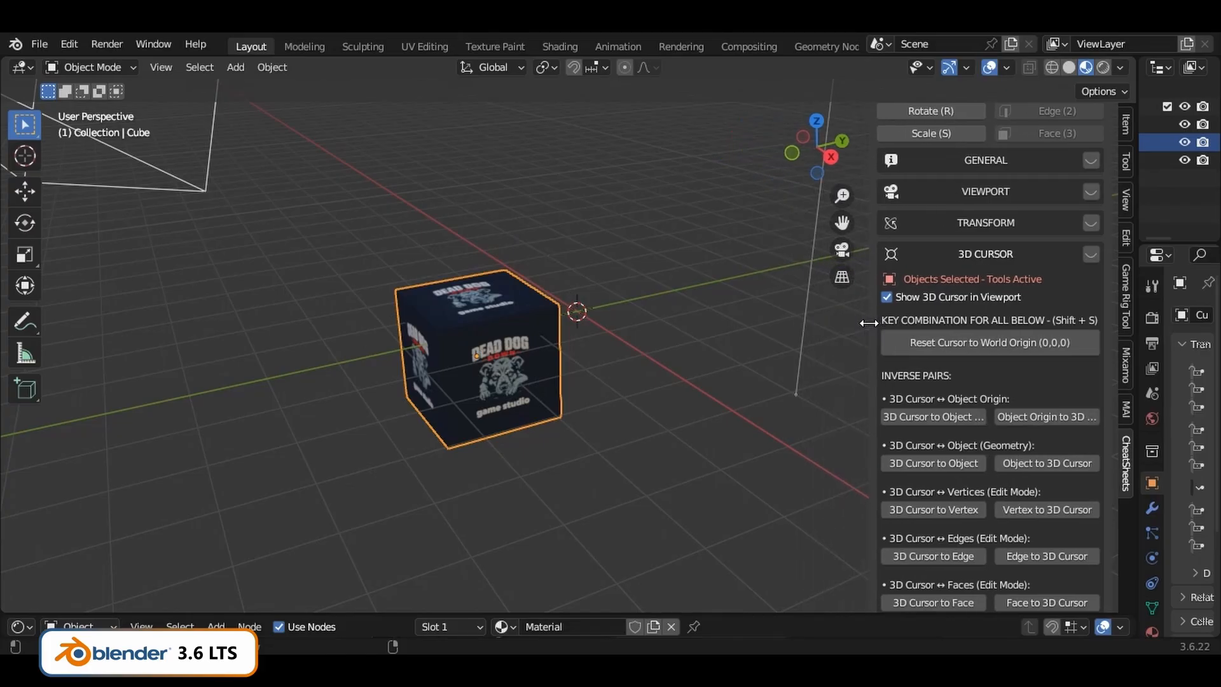